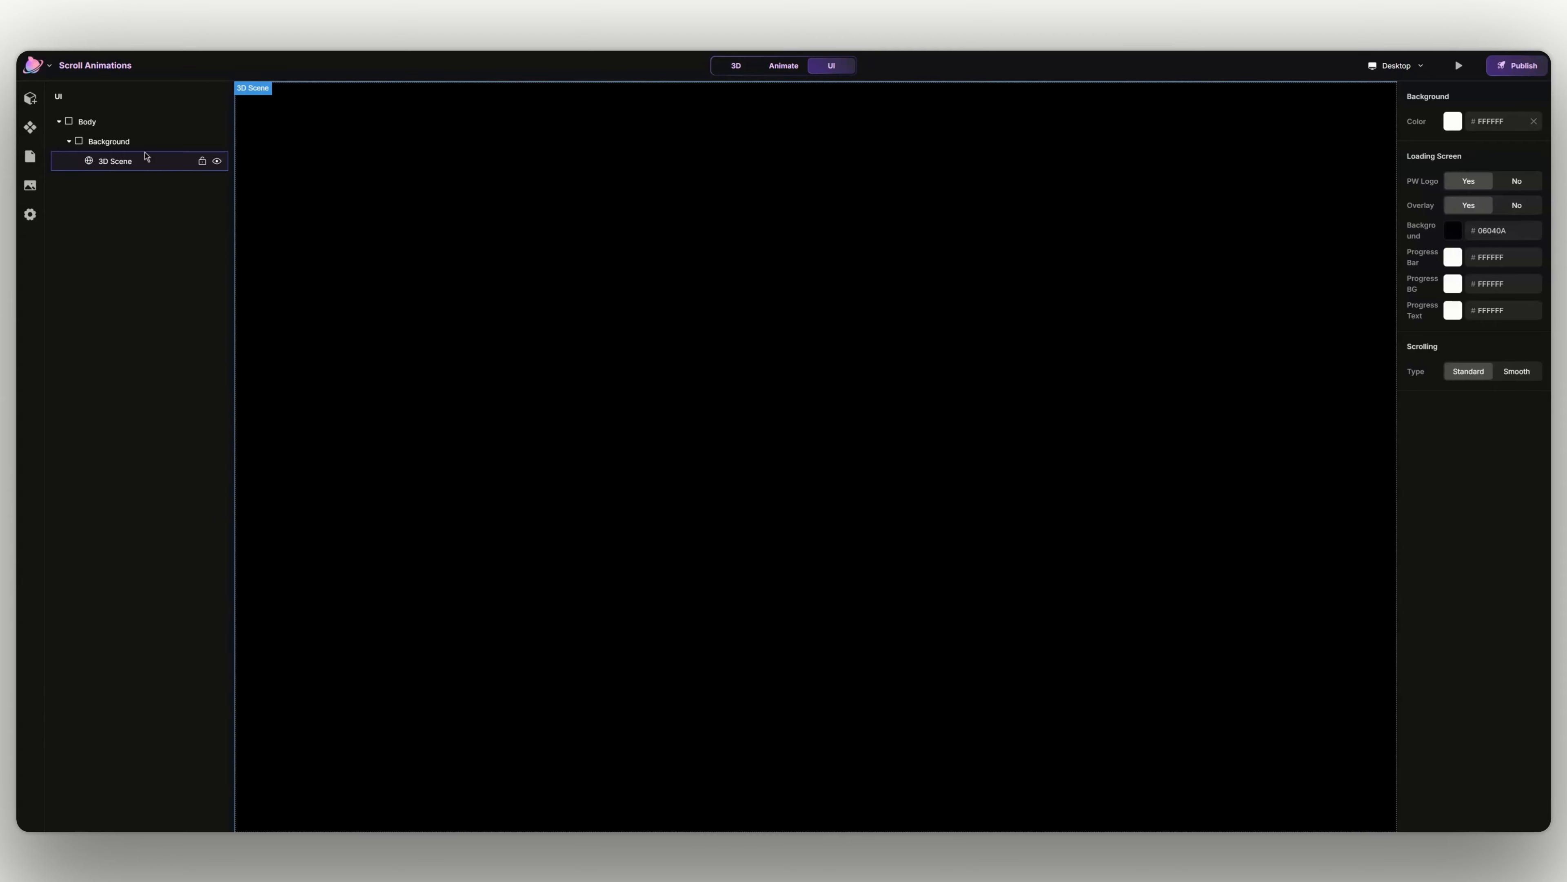
- Add three Block layout elements to the page body
click(29, 98)
click(97, 166)
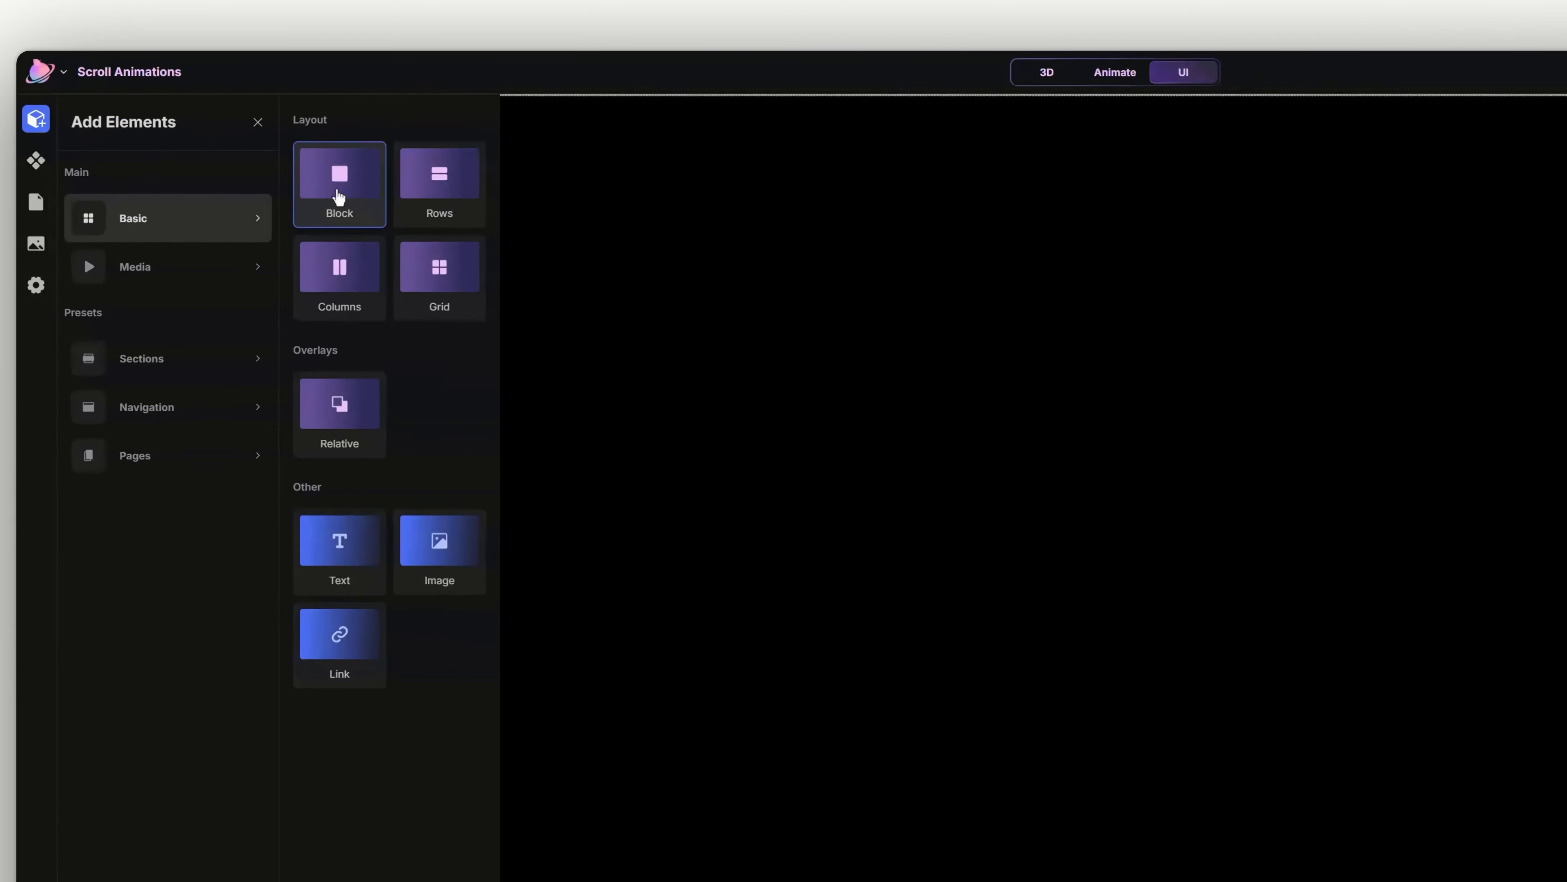
click(338, 196)
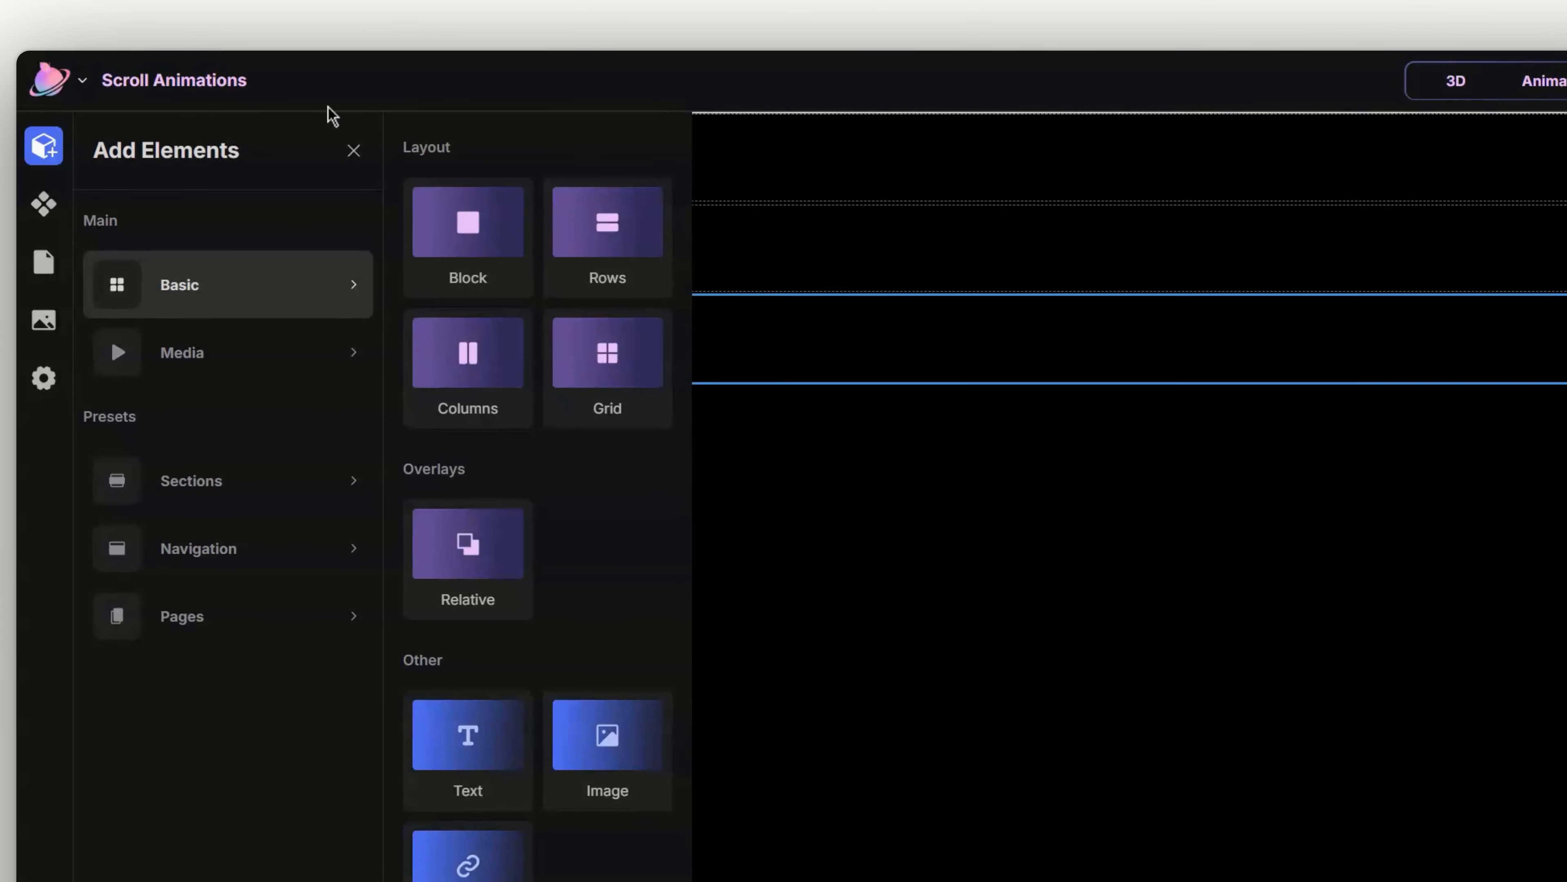
click(354, 150)
- Rename the first block in the layer tree as Parent
double_click(221, 320)
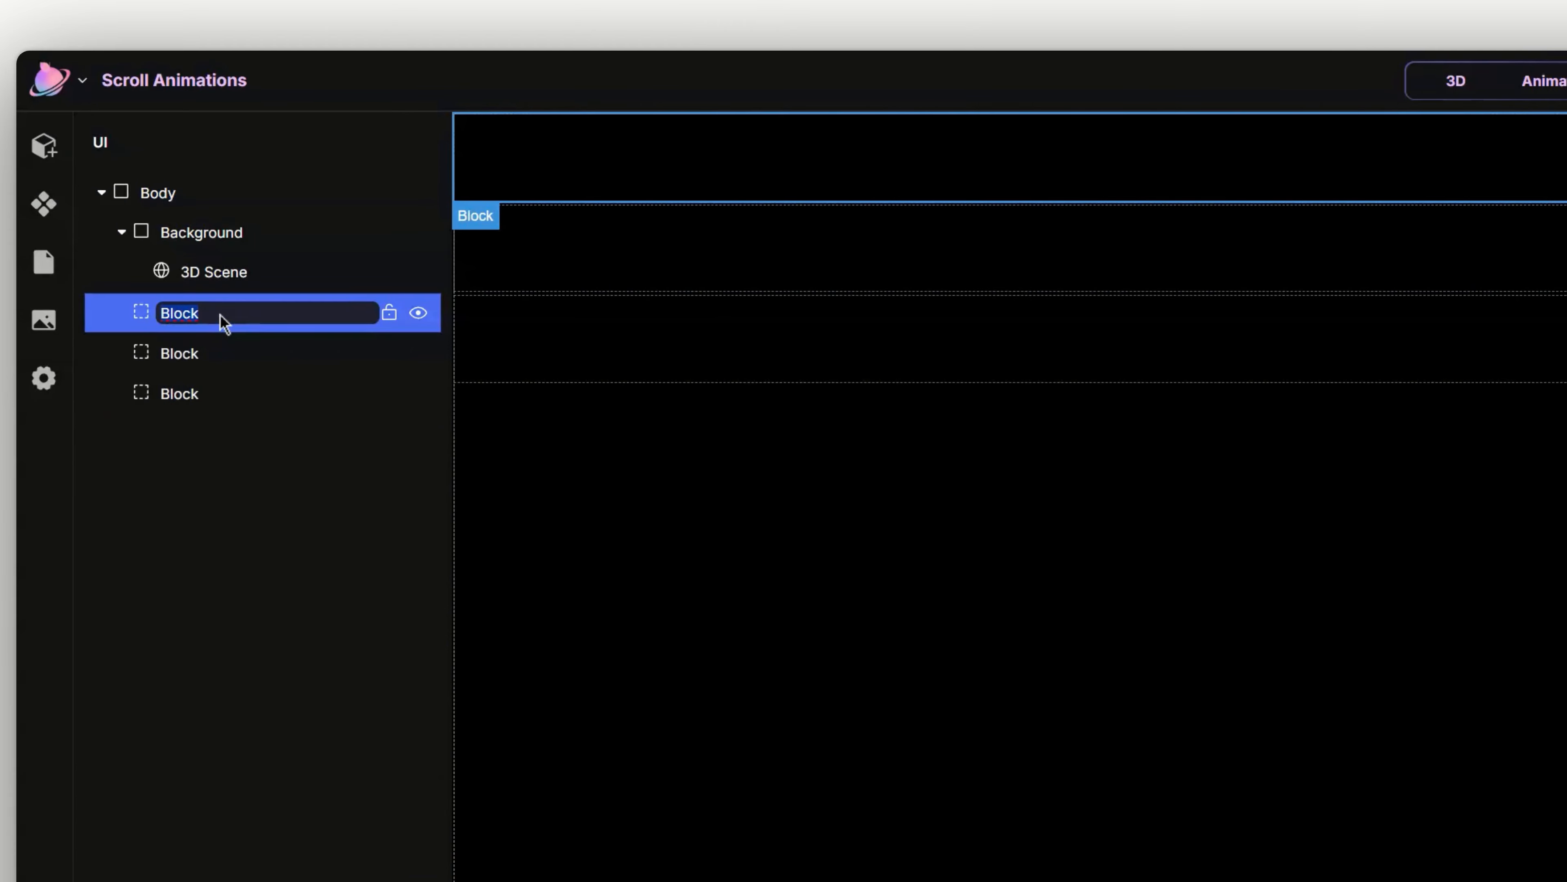
text(Parent)
key(Return)
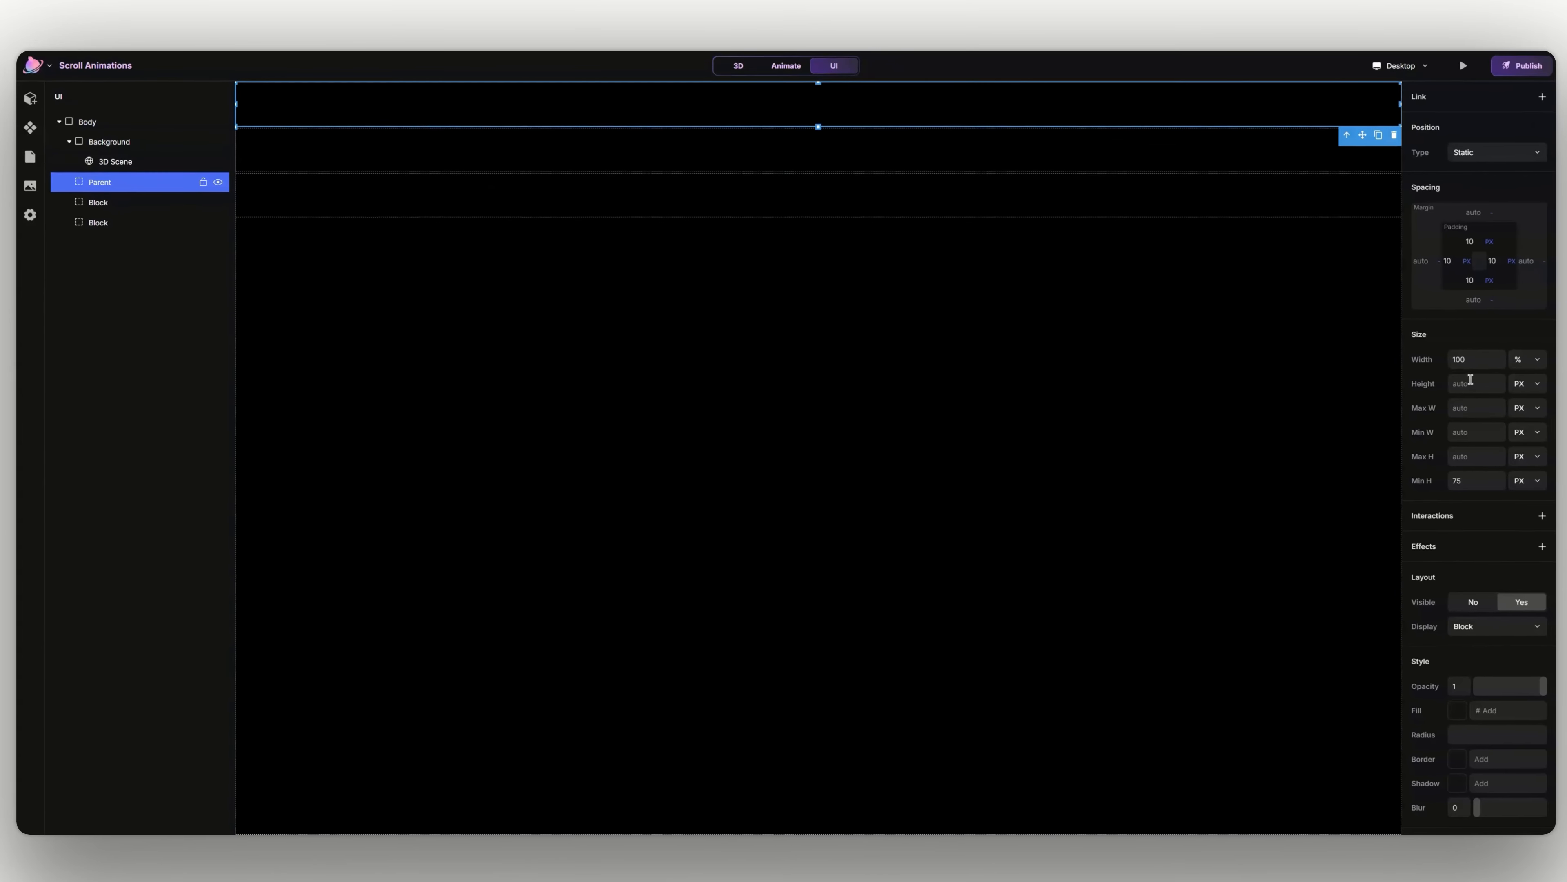
- Set the Parent block's height to 200 DVH
click(1471, 380)
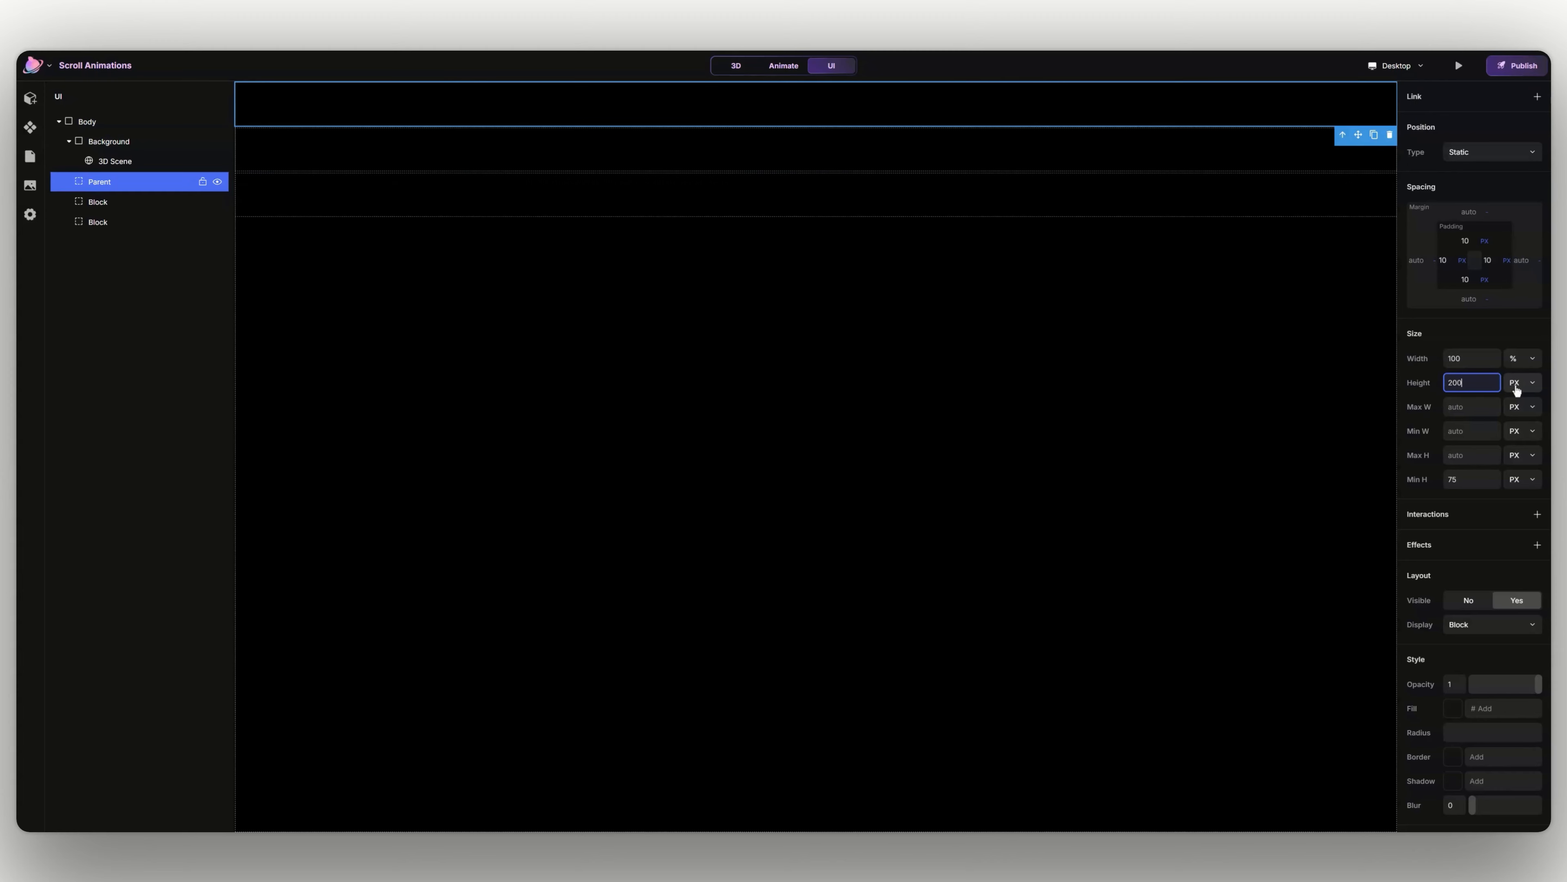
click(1516, 387)
click(1506, 540)
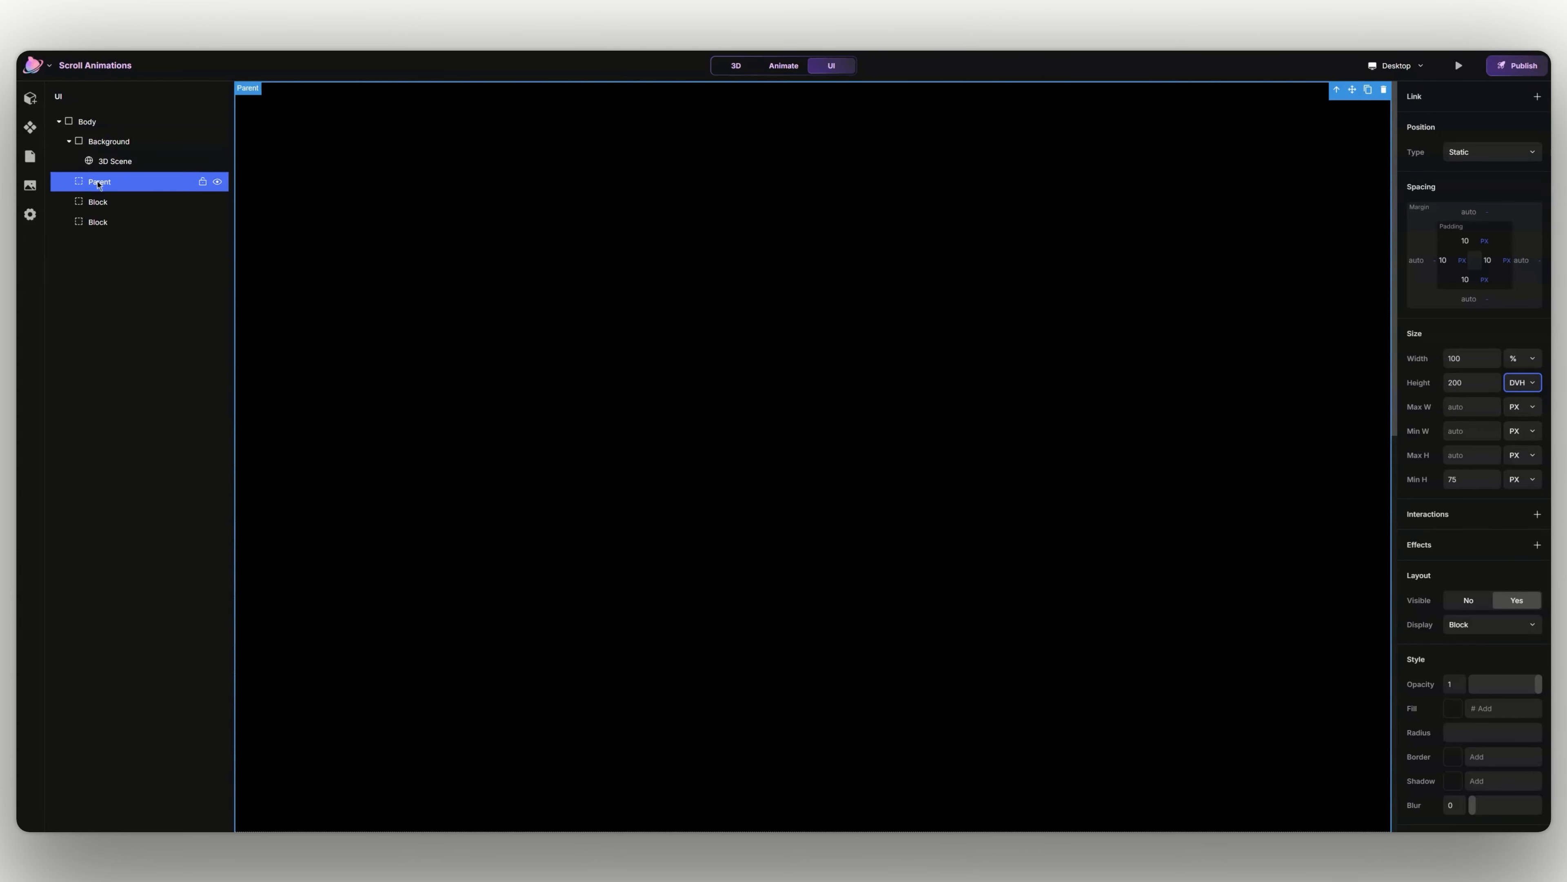
- Nest the two remaining blocks inside Parent and set the first child block's height to 100 DVH
mouse_move(97, 202)
mouse_down()
mouse_move(108, 217)
mouse_move(117, 193)
mouse_up()
click(1462, 383)
text(1)
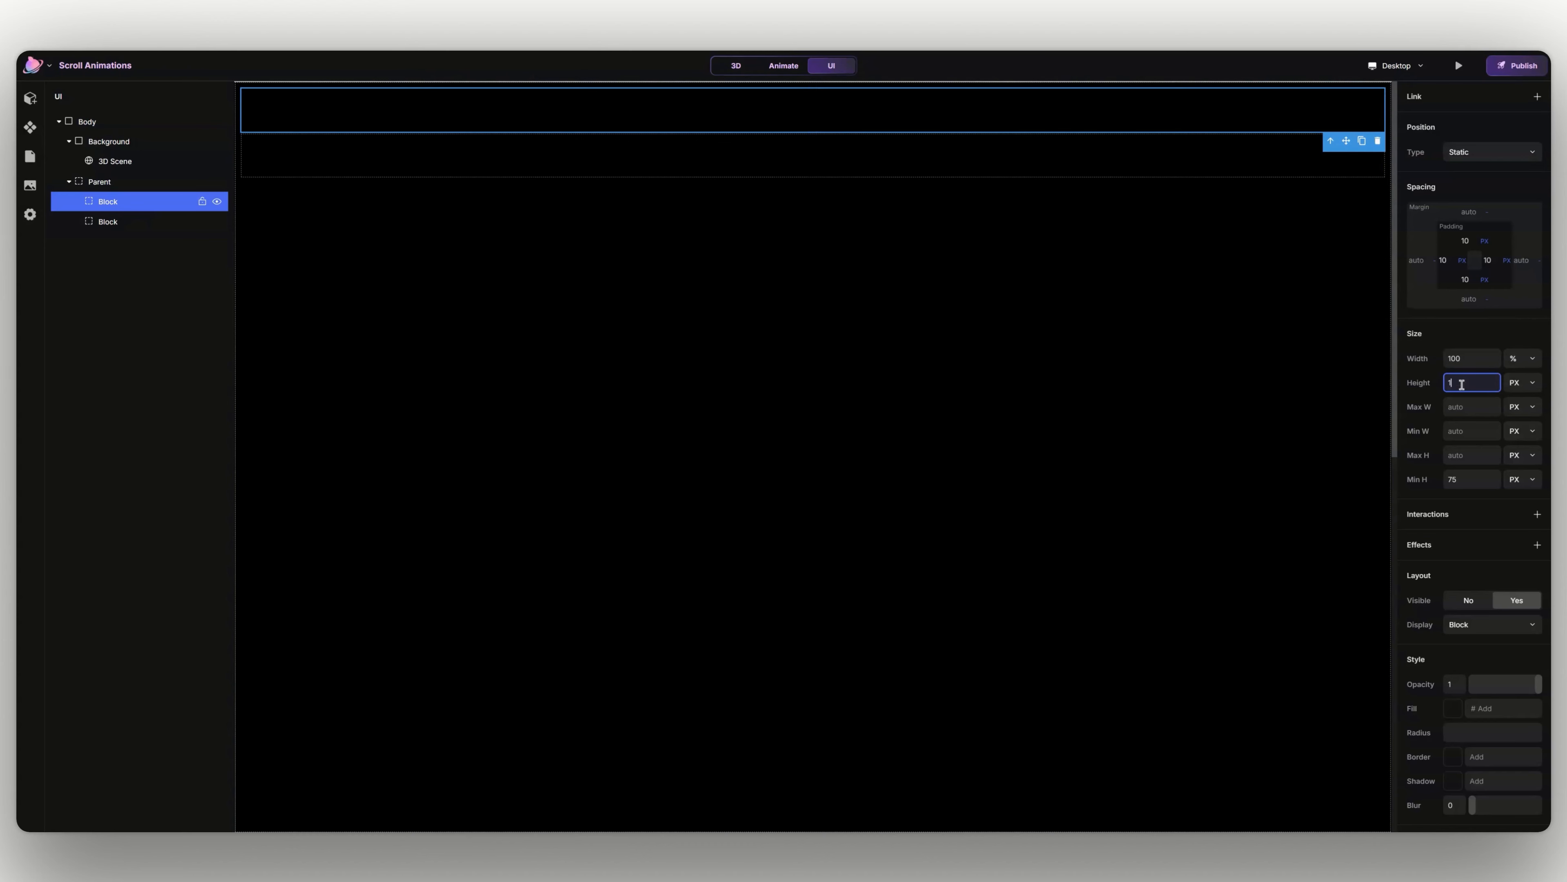
text(00)
key(Tab)
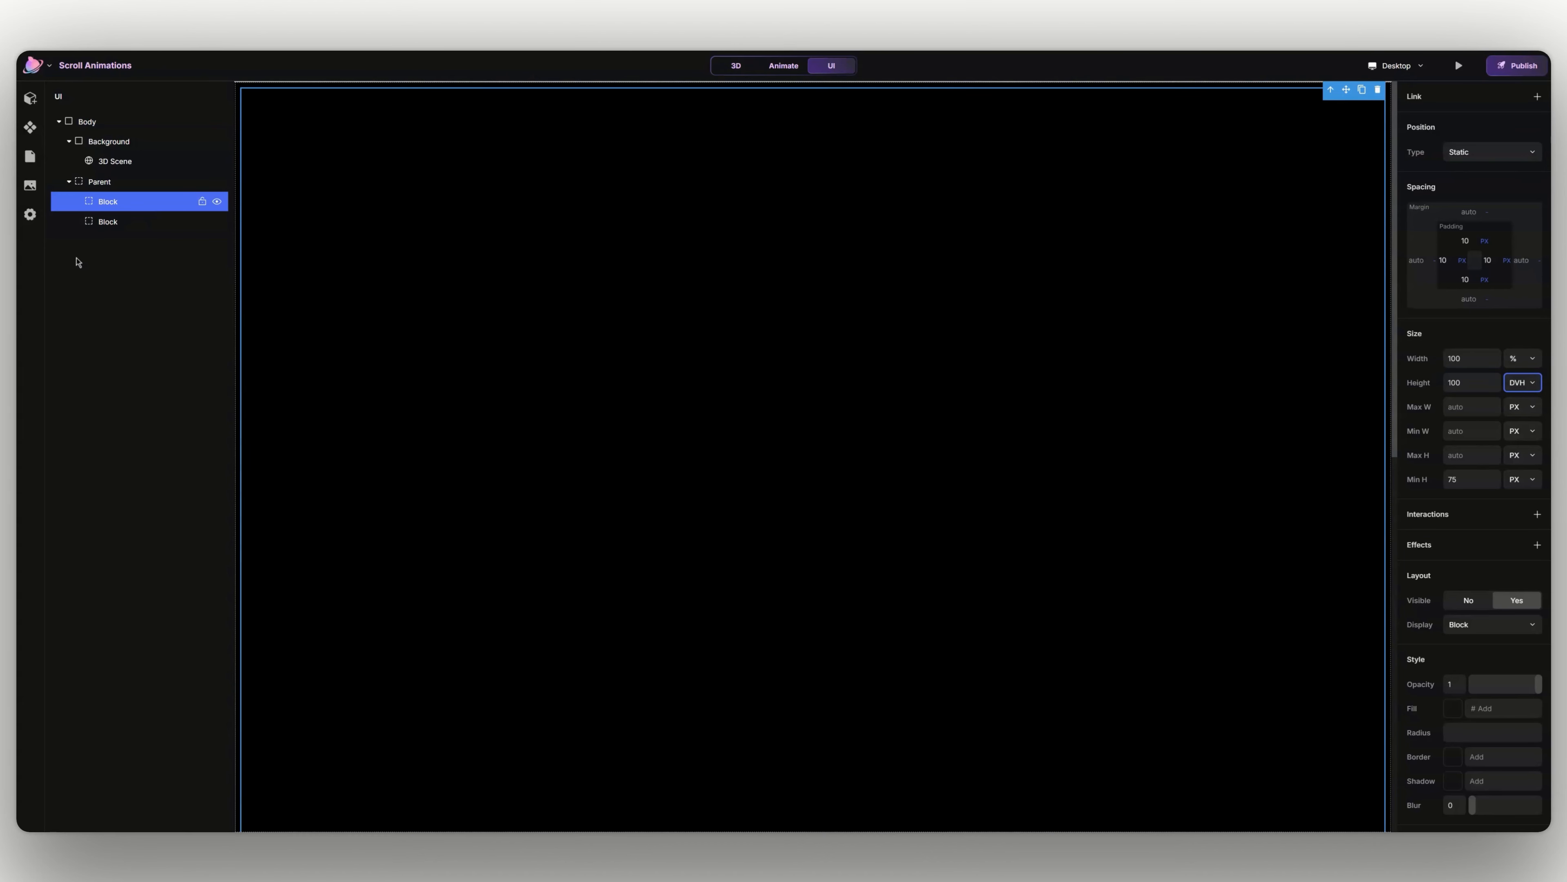
- Set the second child block's height to 100 DVH
click(133, 222)
click(1469, 382)
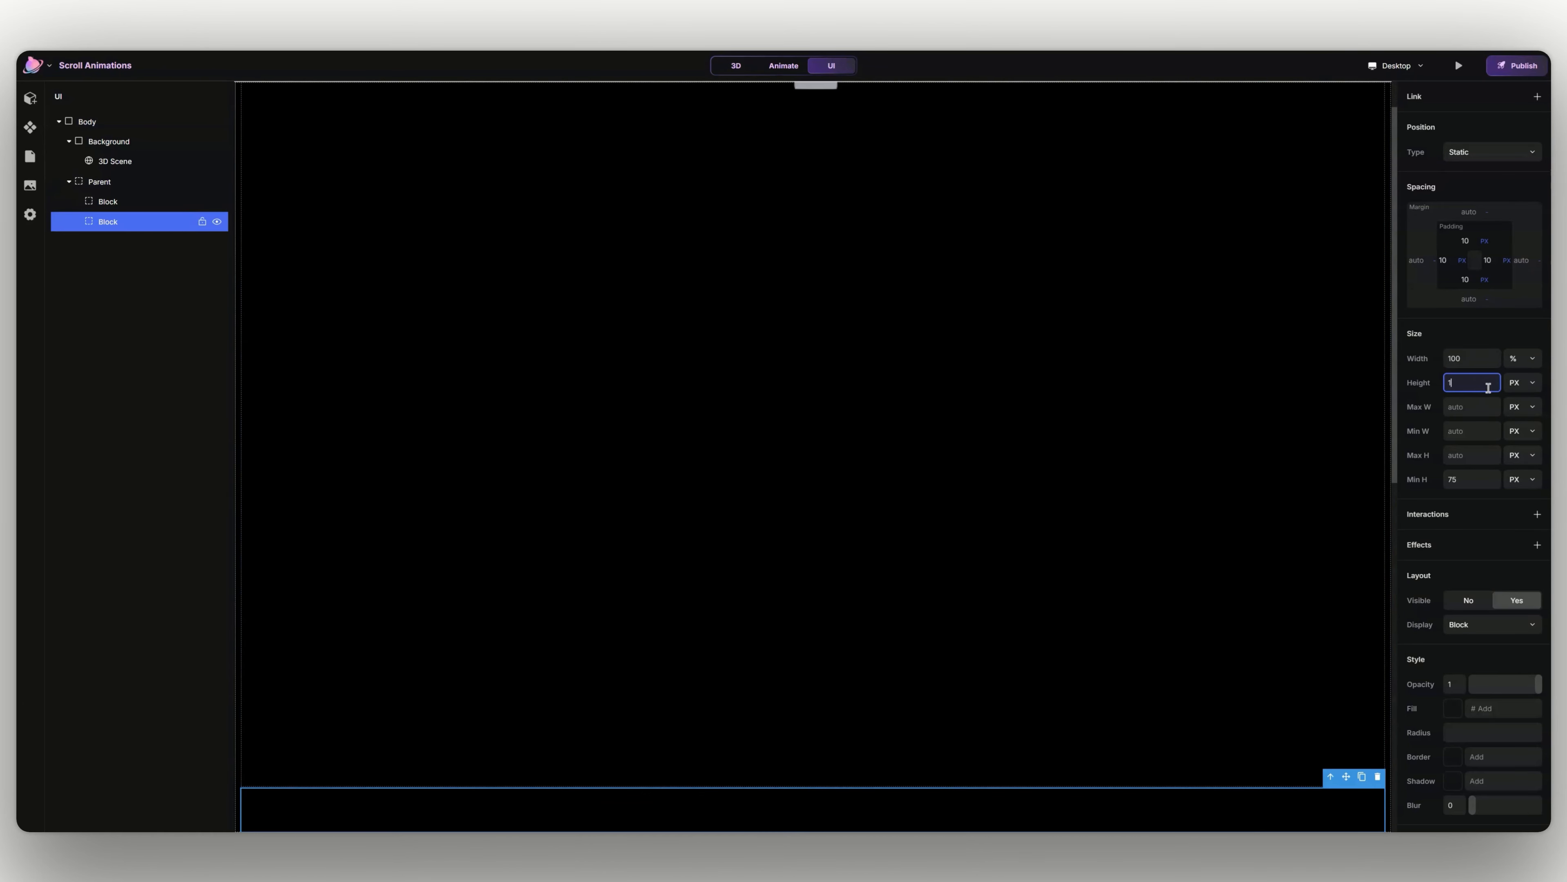
text(100)
key(Tab)
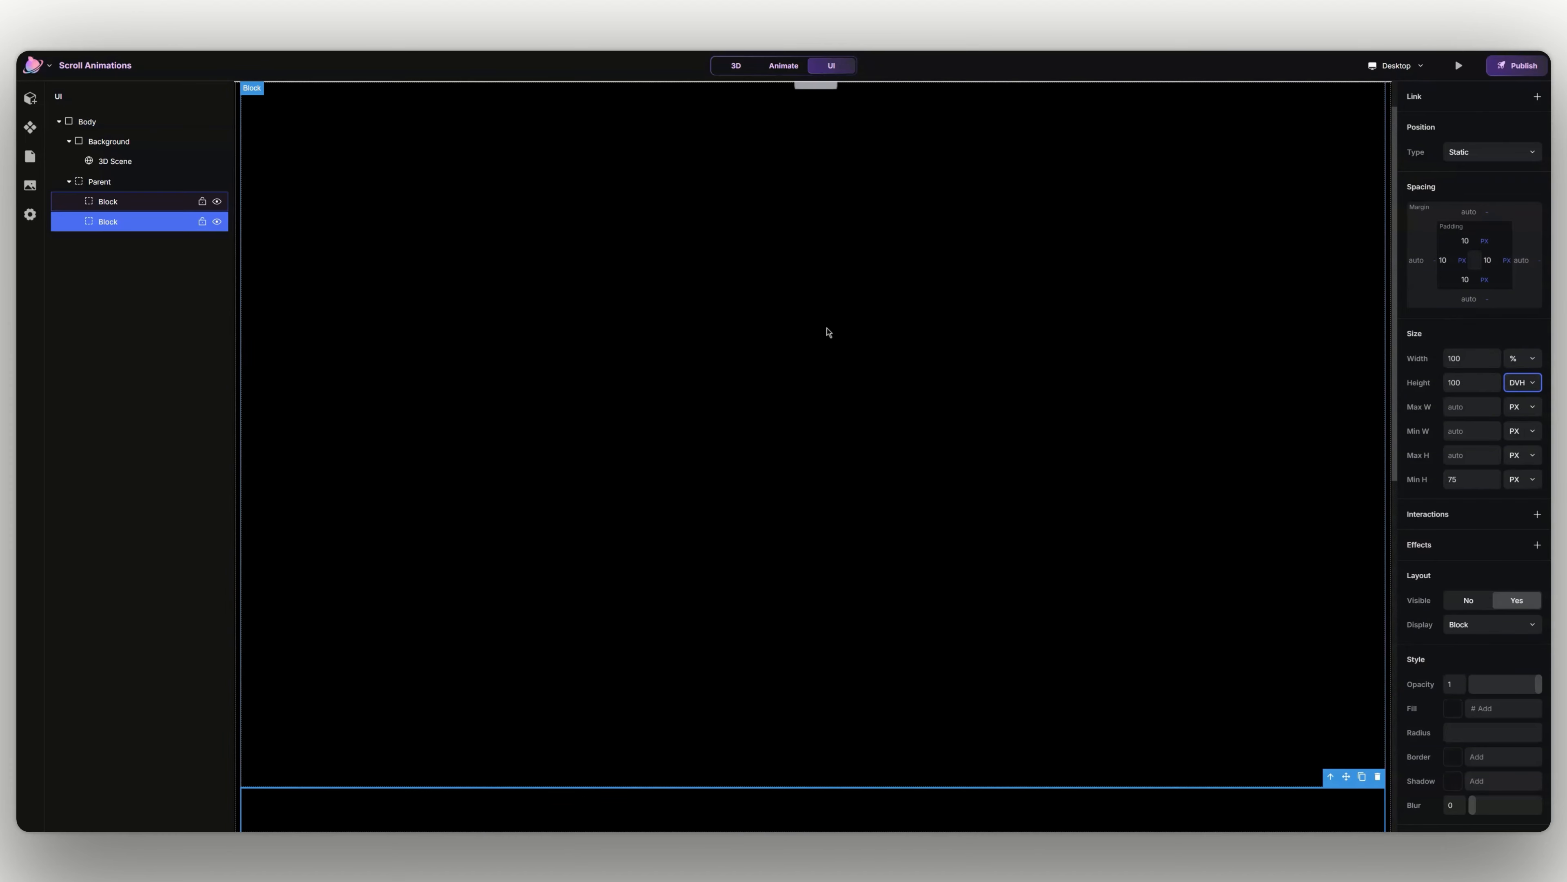
- Add a Text element inside the first child block of Parent
click(826, 333)
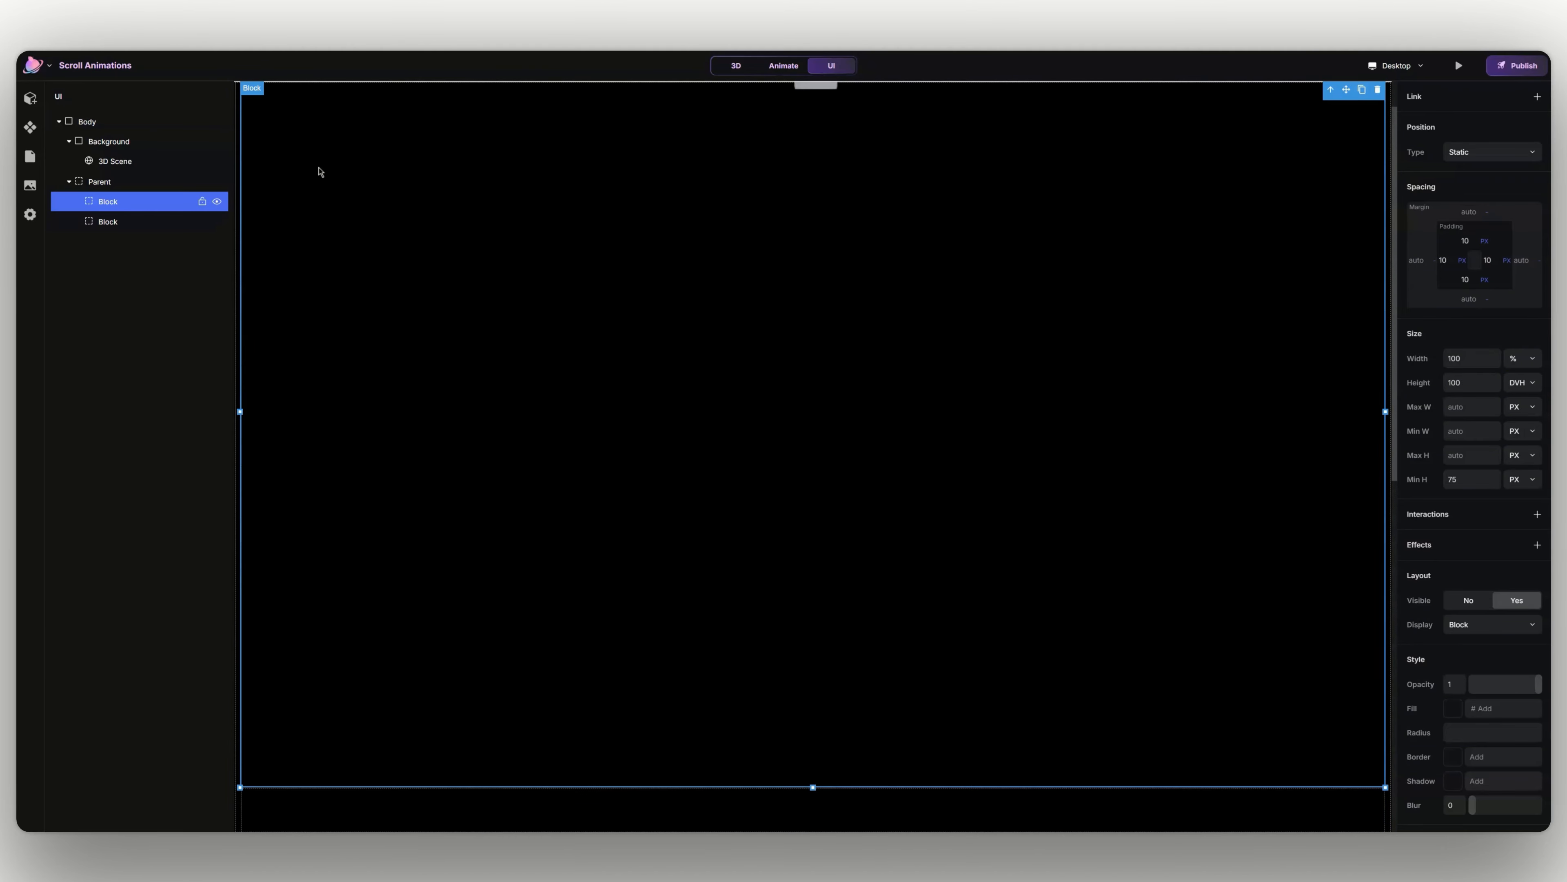
click(33, 97)
click(111, 167)
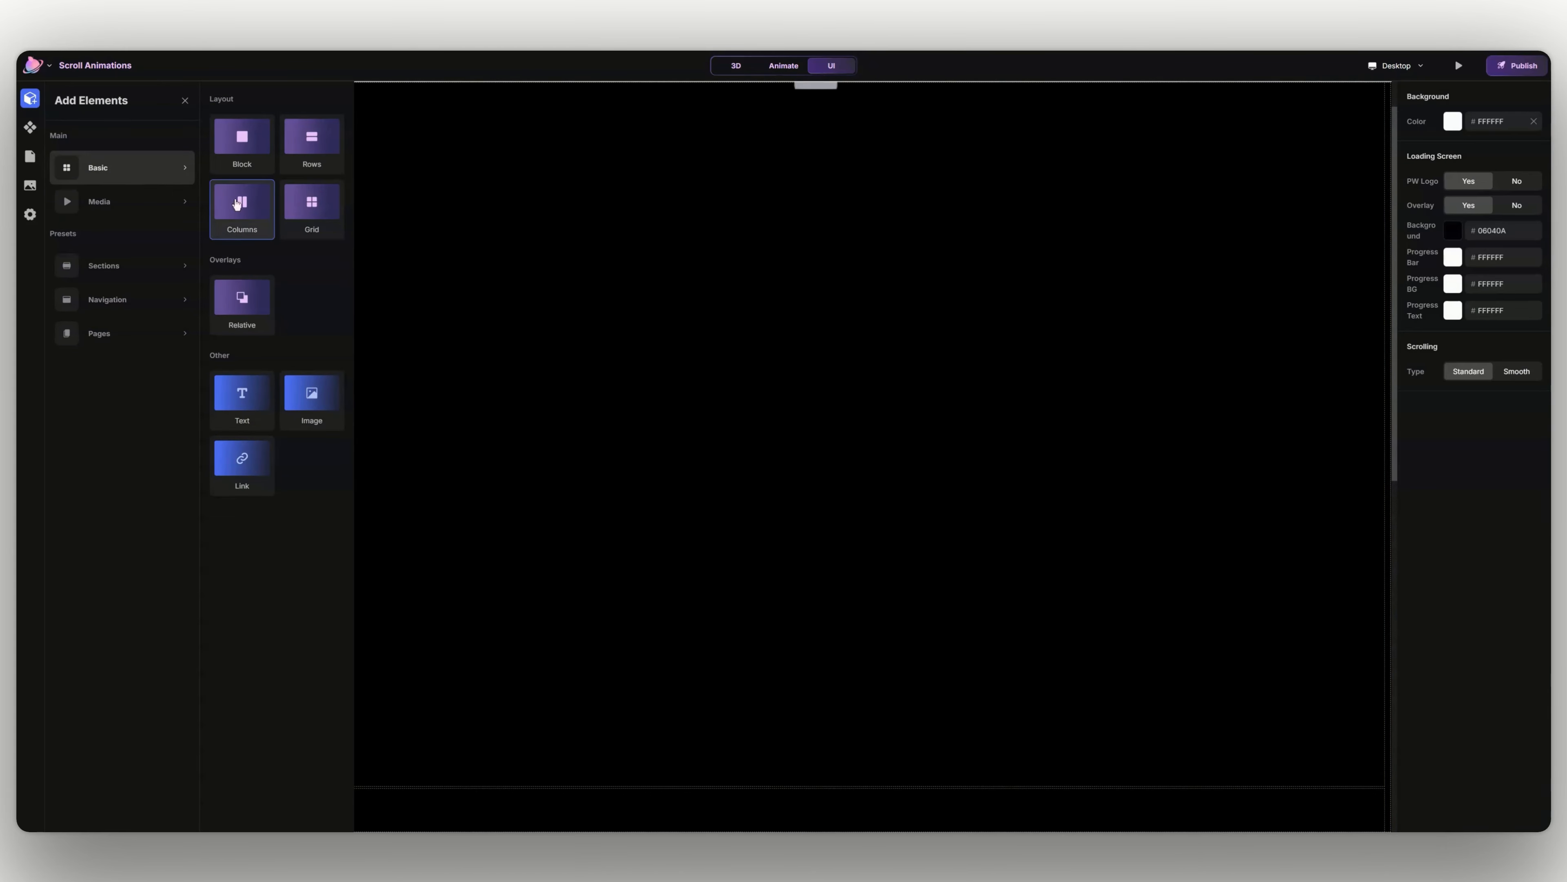
click(262, 390)
- Give the first child block a Flex display with vertical direction and centered alignment
click(1072, 431)
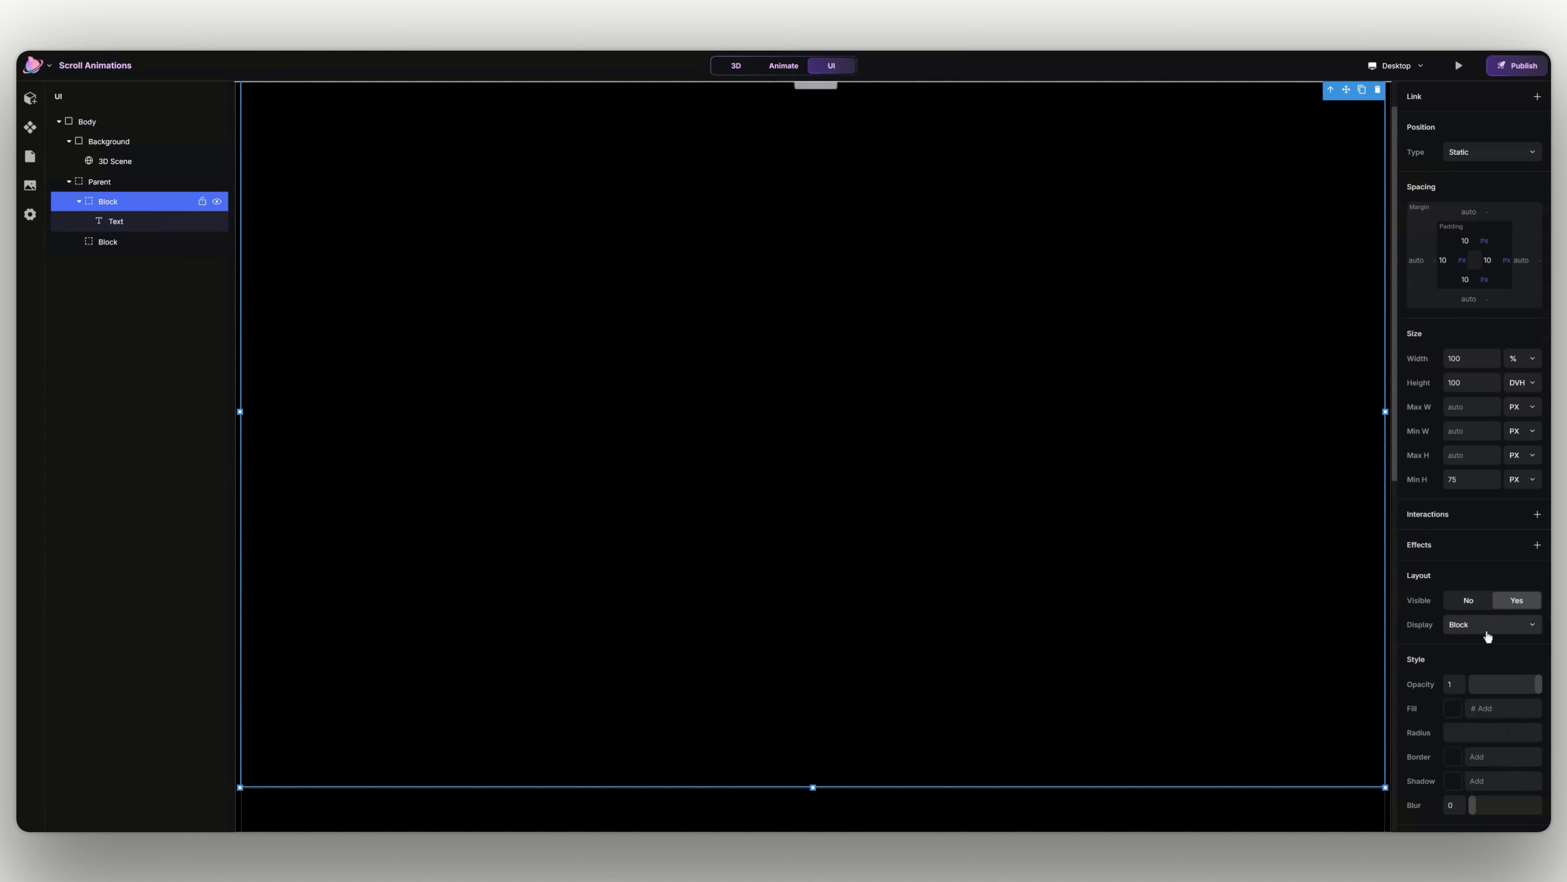
click(1487, 625)
click(1481, 648)
click(1517, 649)
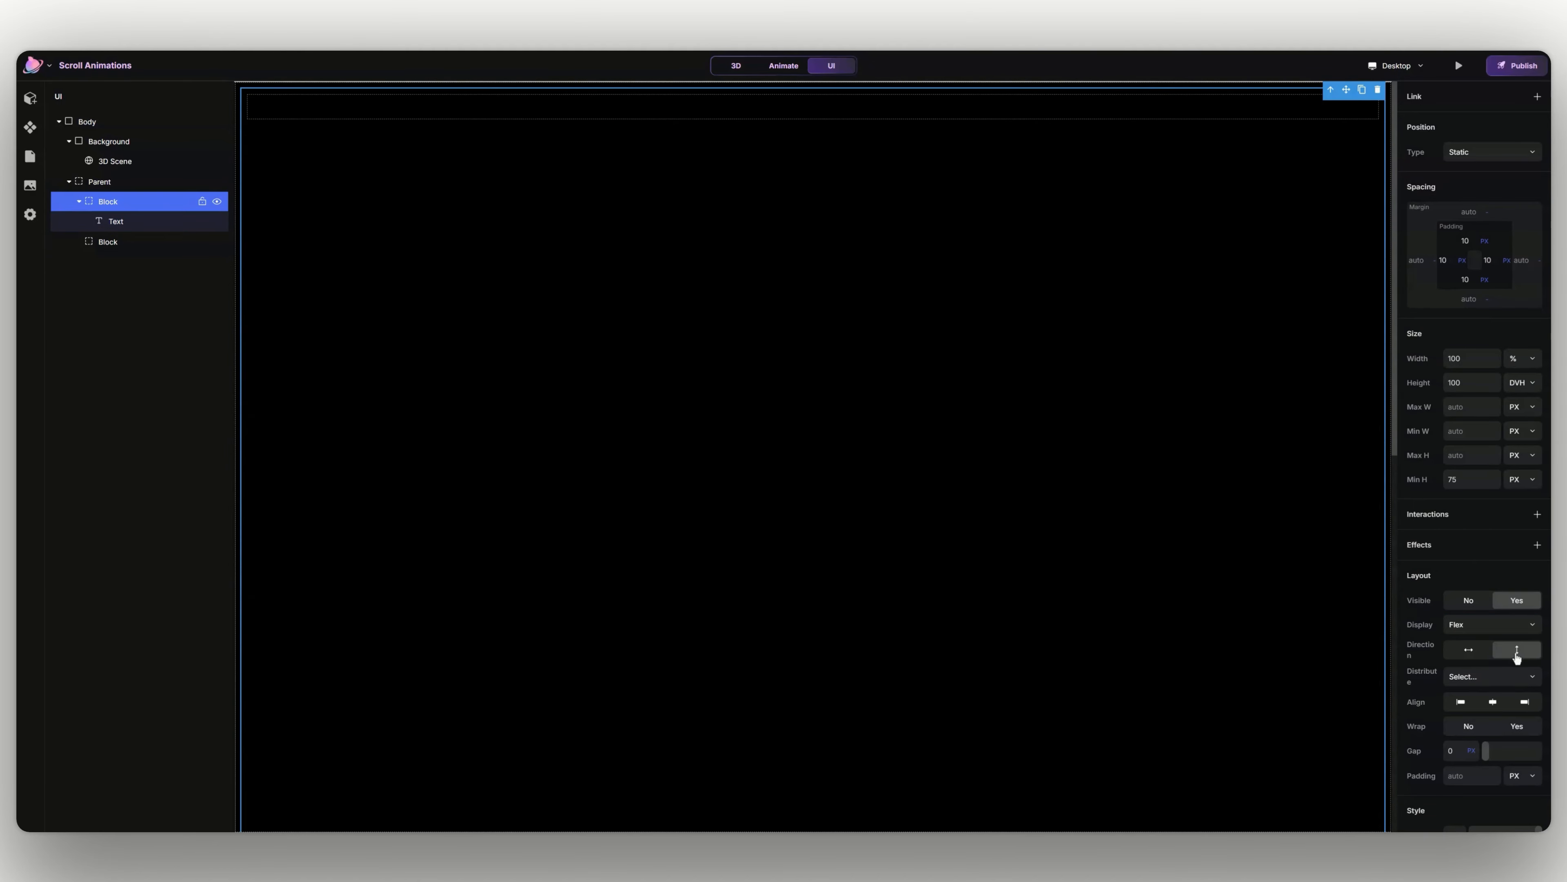
click(1493, 702)
- Center-align the Text element and change its text color to white, FFFFFF
click(574, 469)
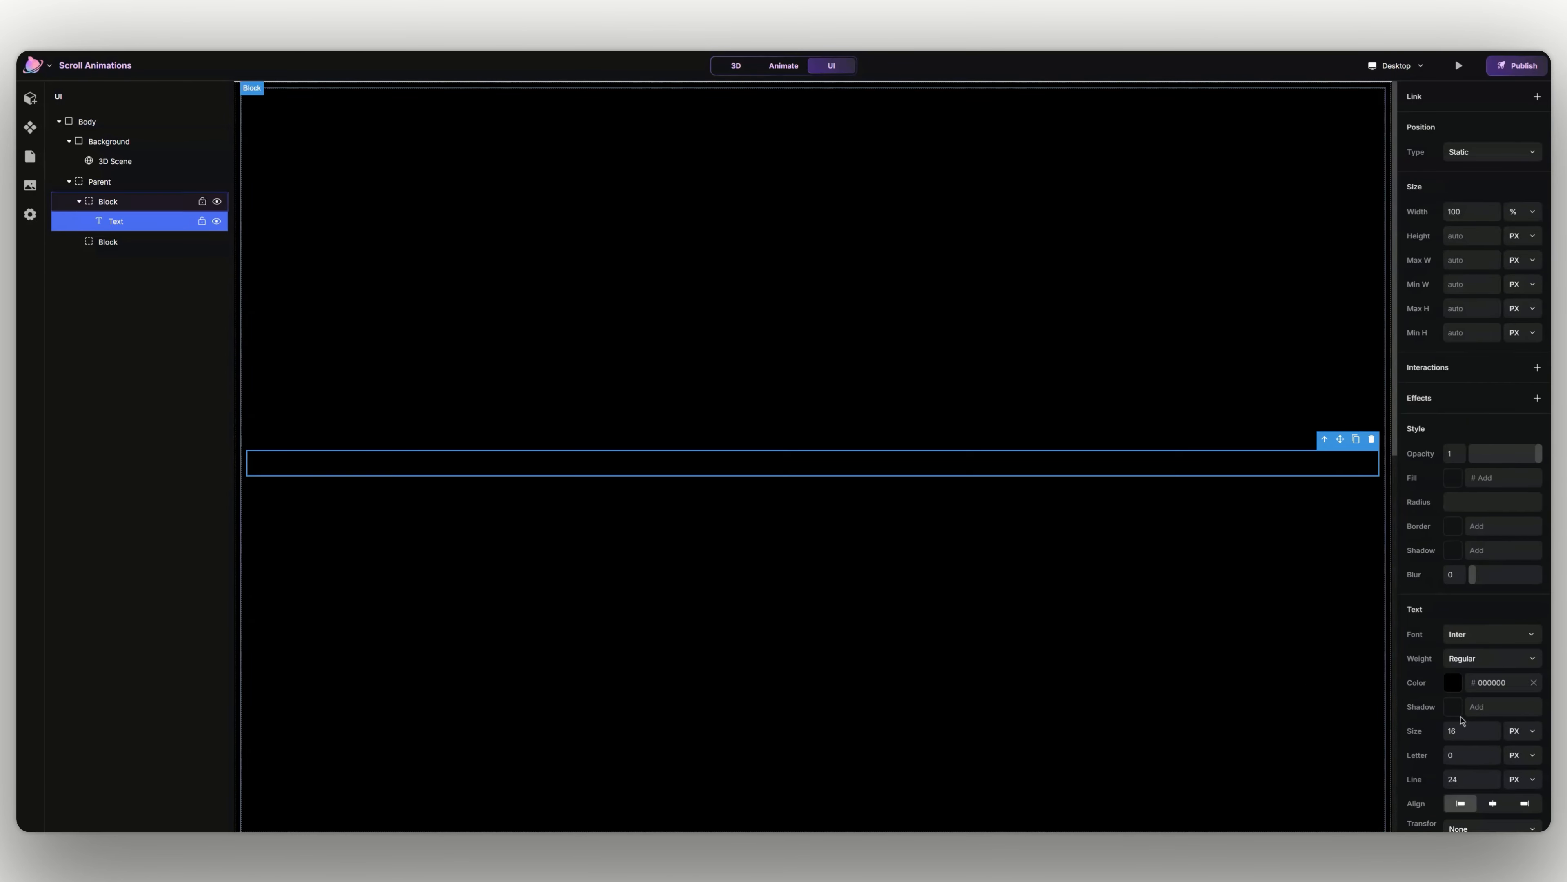
click(1494, 803)
click(1453, 682)
click(1274, 654)
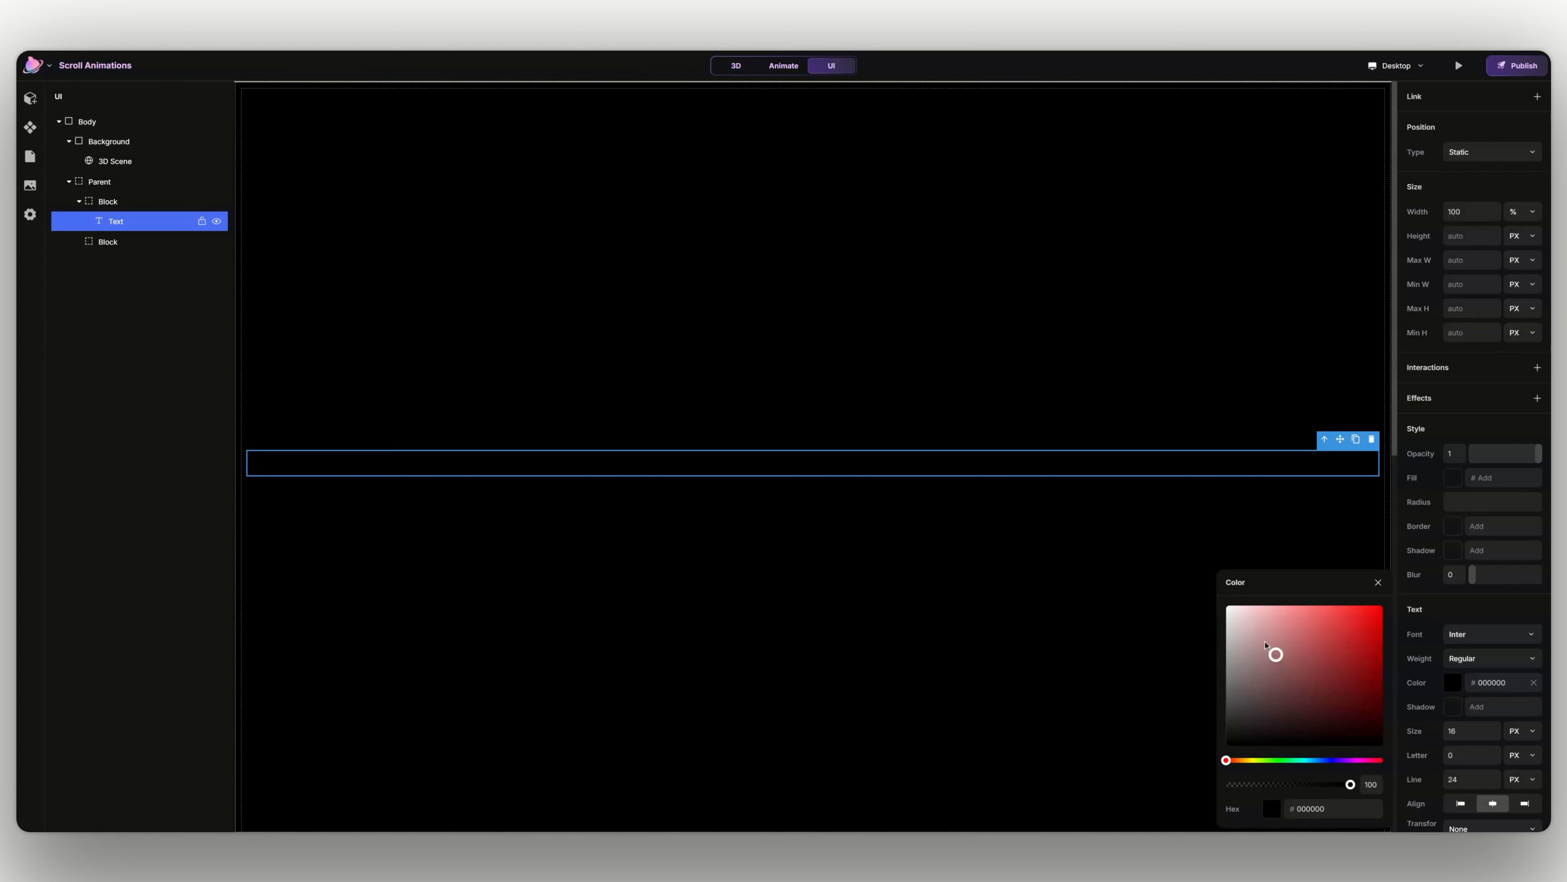
click(1225, 607)
click(1380, 582)
- Set the Text element's font size to 48 px
click(1467, 729)
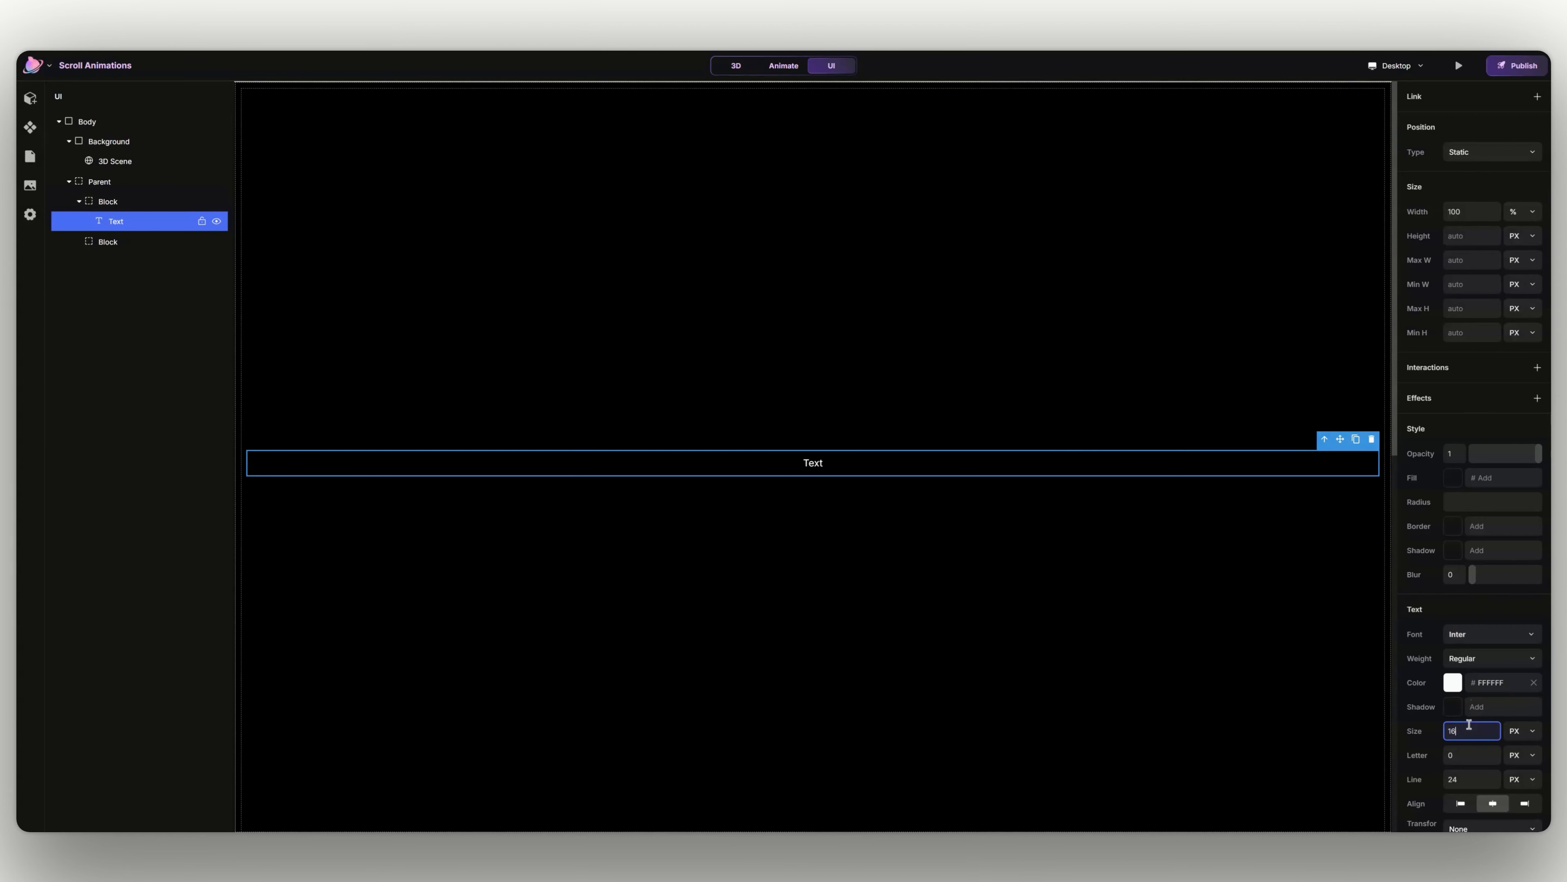
text(48)
key(Return)
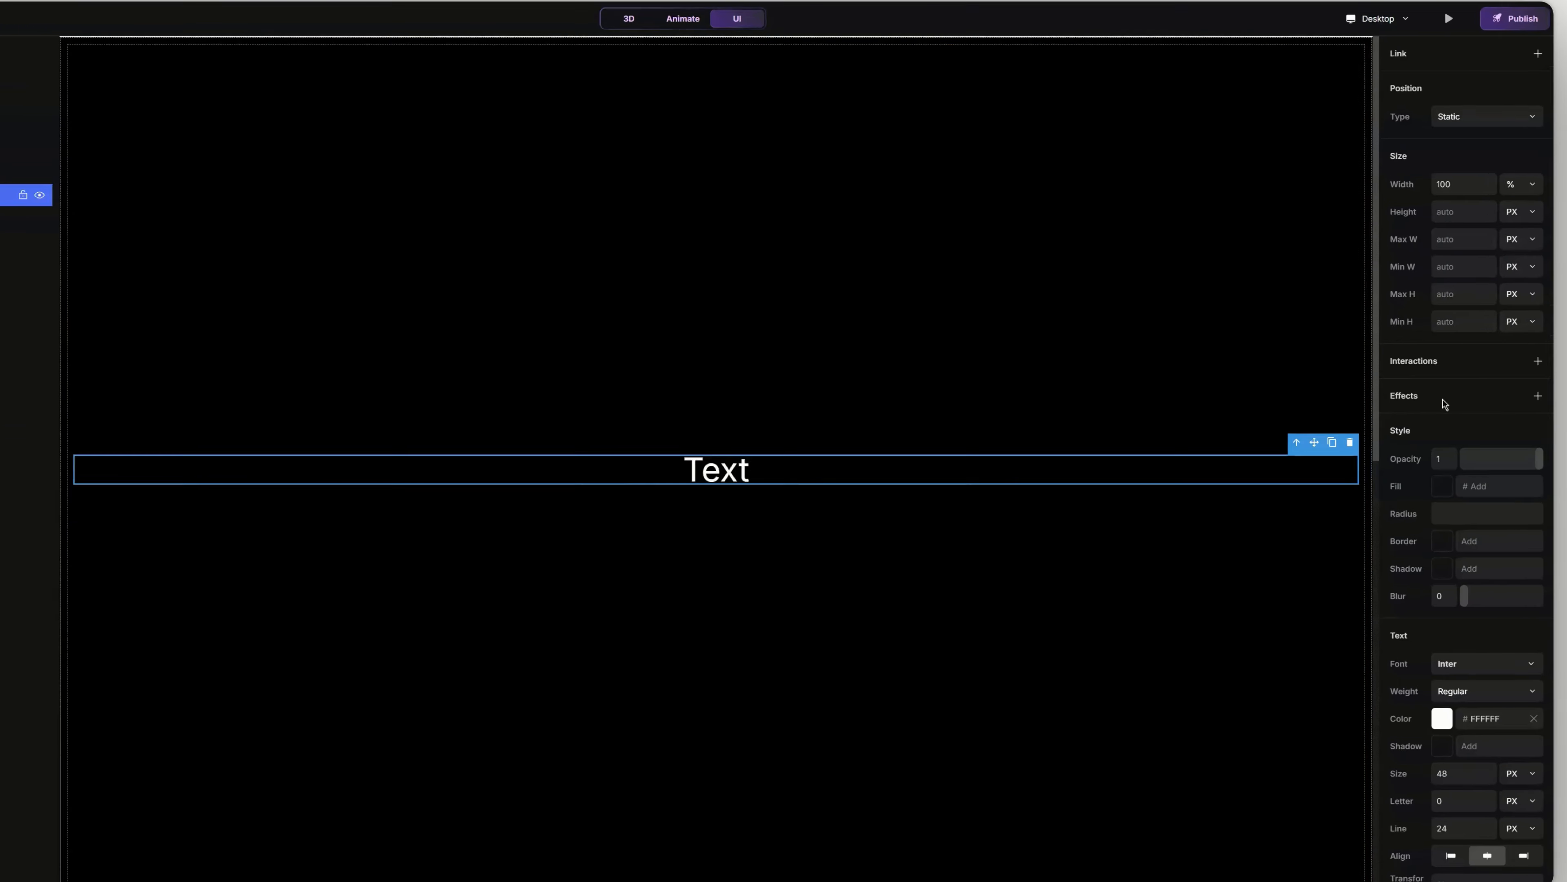
- Add a Scroll Animation effect to the Text element and open its settings
click(1544, 381)
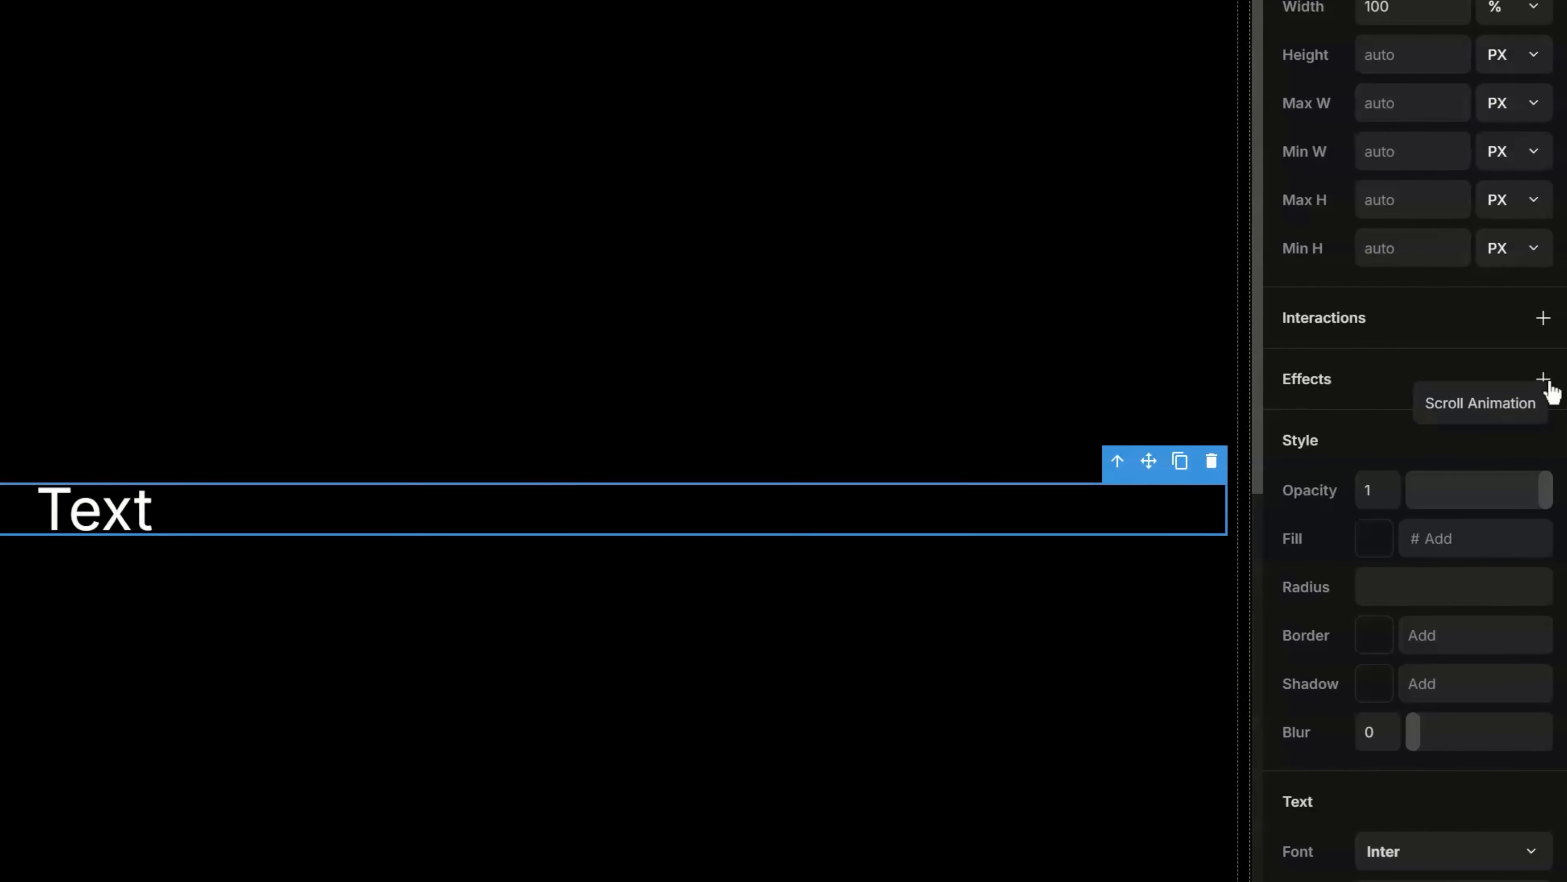
click(1523, 402)
click(1449, 434)
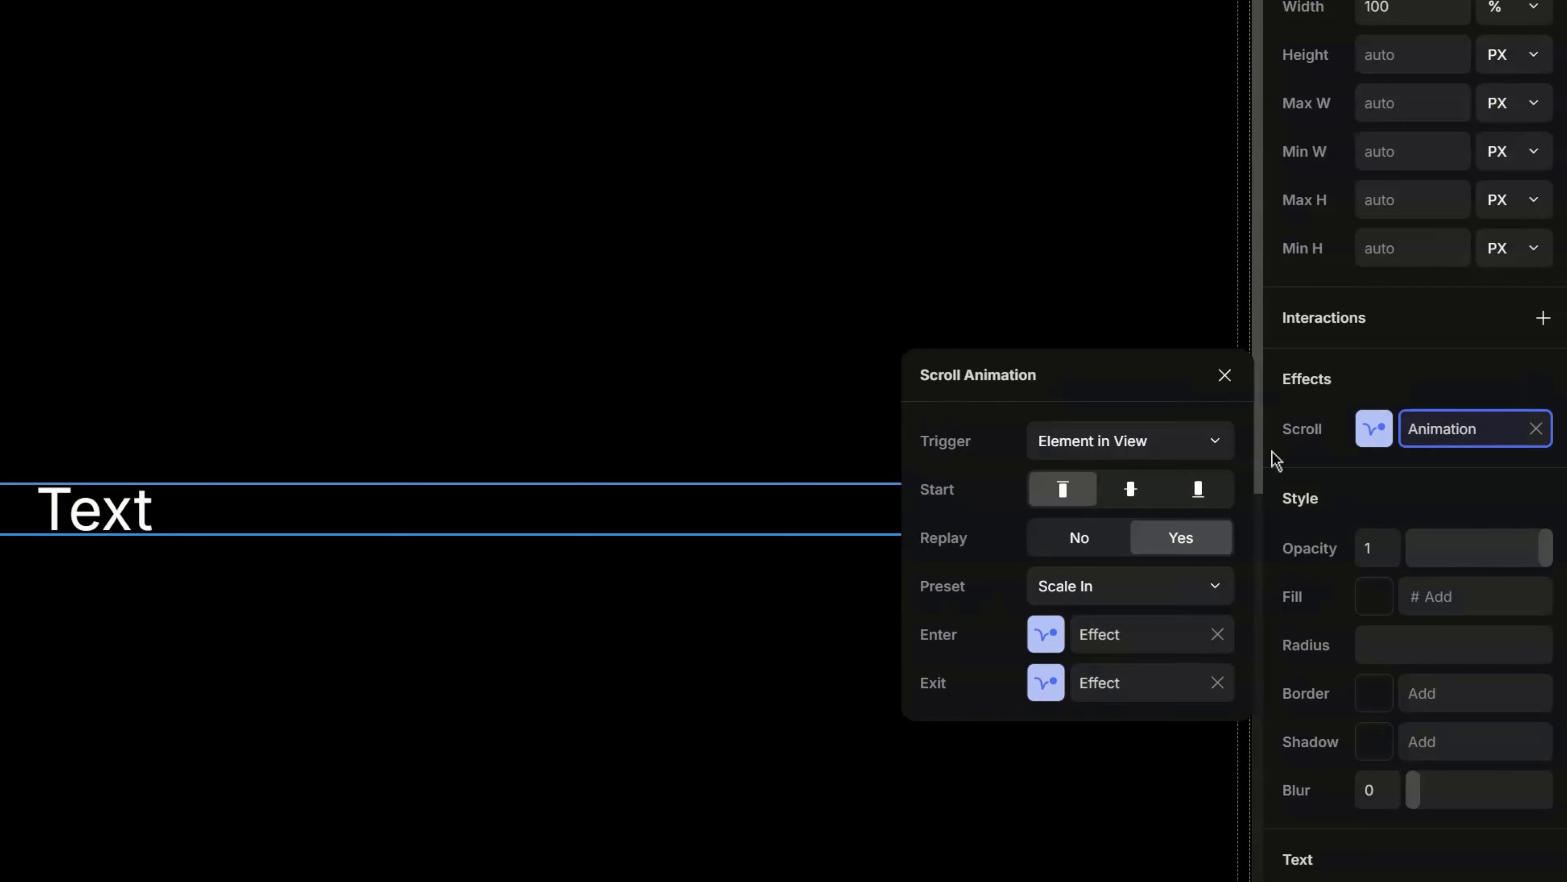
- Try the Element in View and Section in View triggers for the text's scroll animation, then set the trigger to On Appear
click(1090, 390)
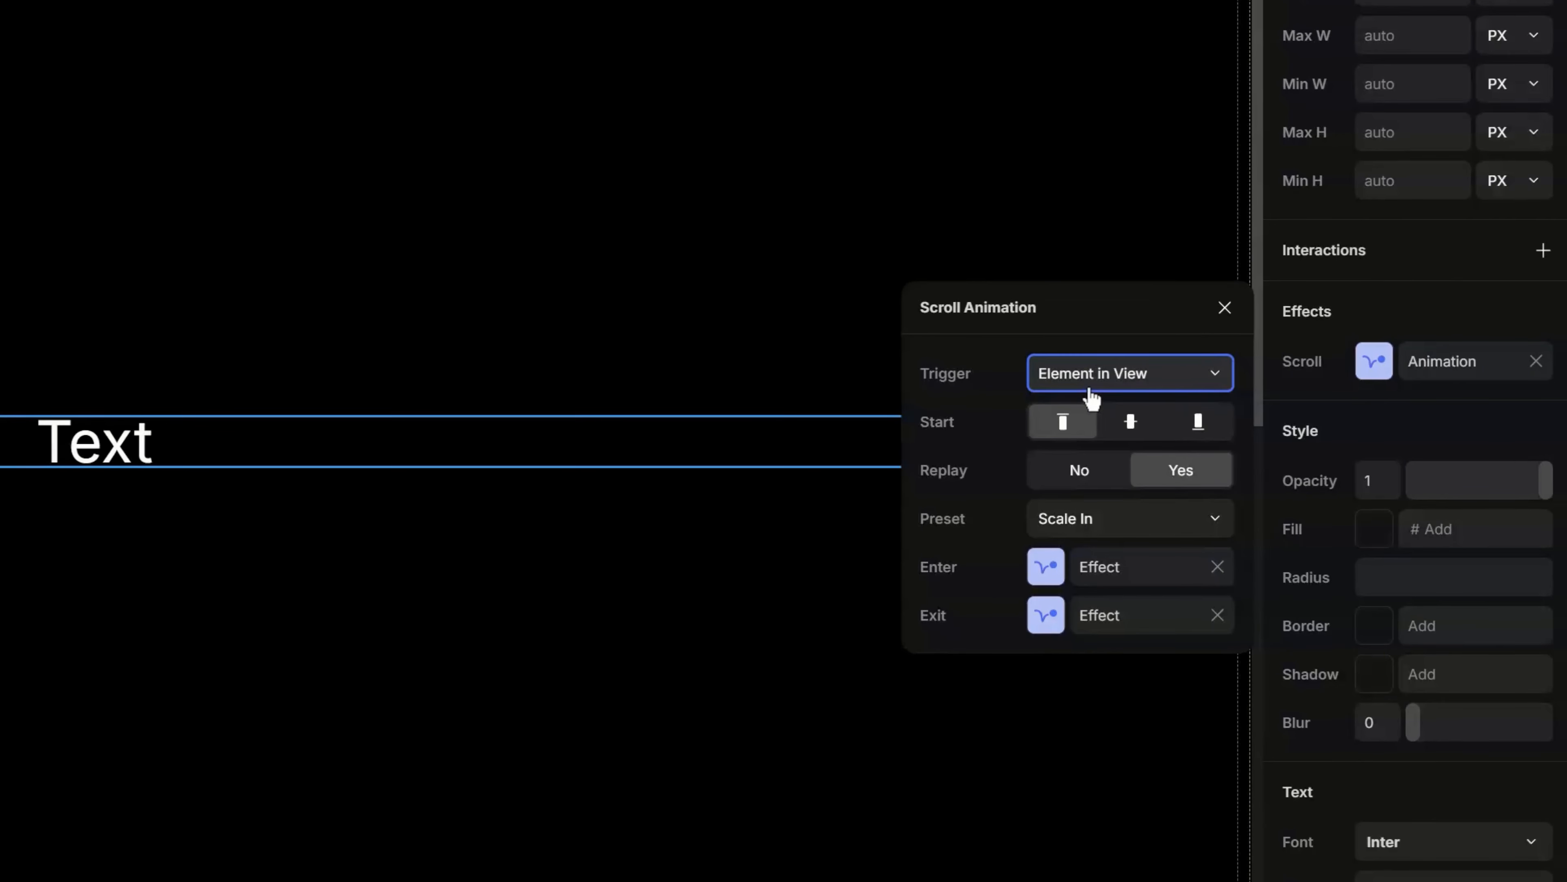
click(1086, 407)
click(1121, 392)
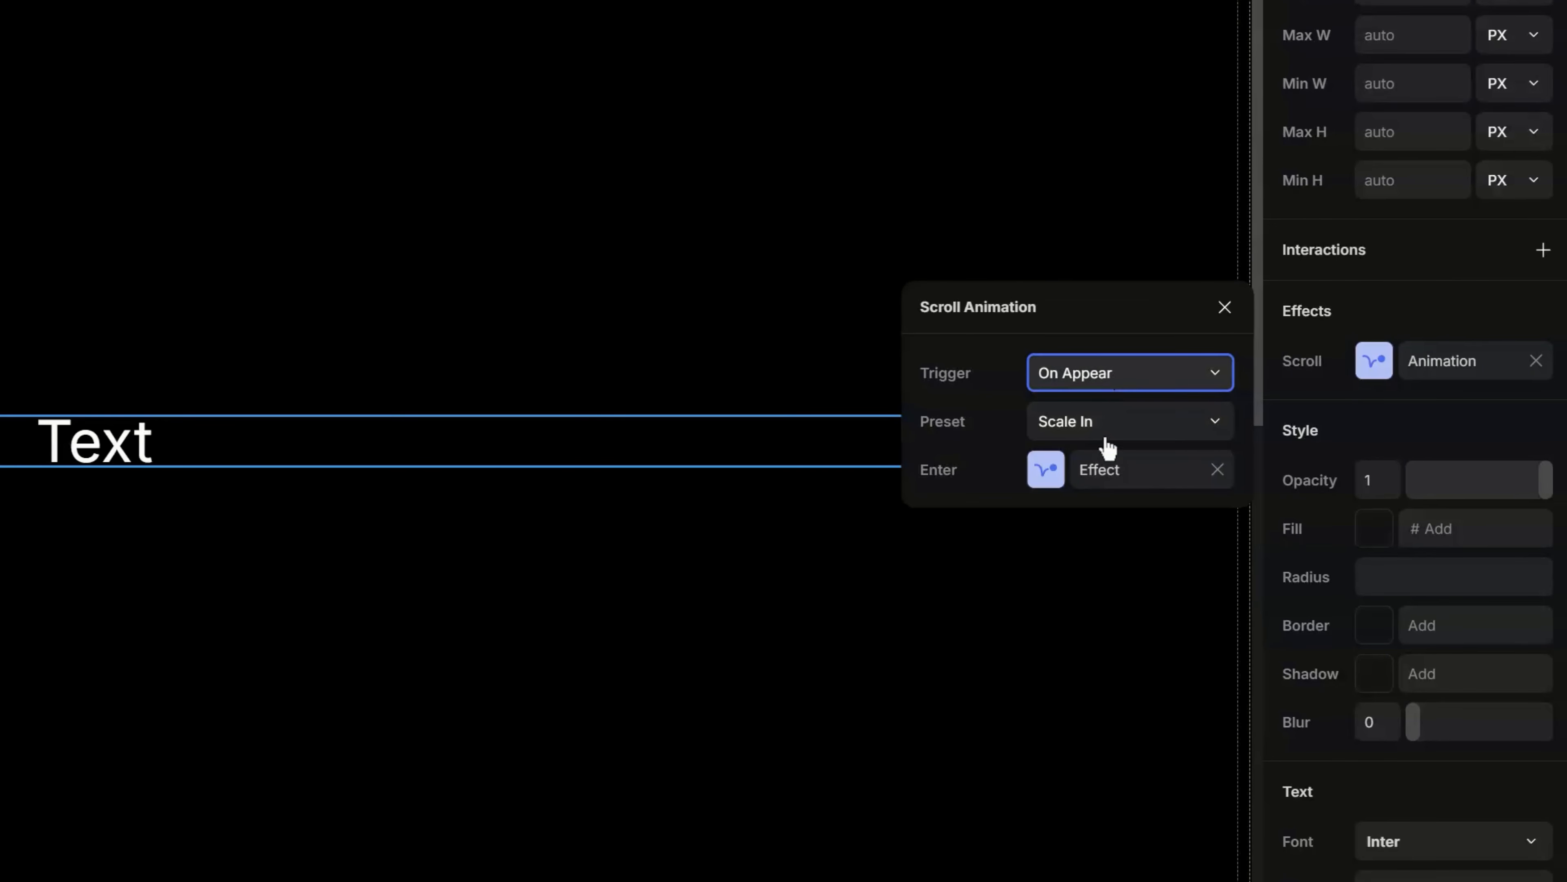
click(1106, 445)
click(1142, 378)
click(1130, 465)
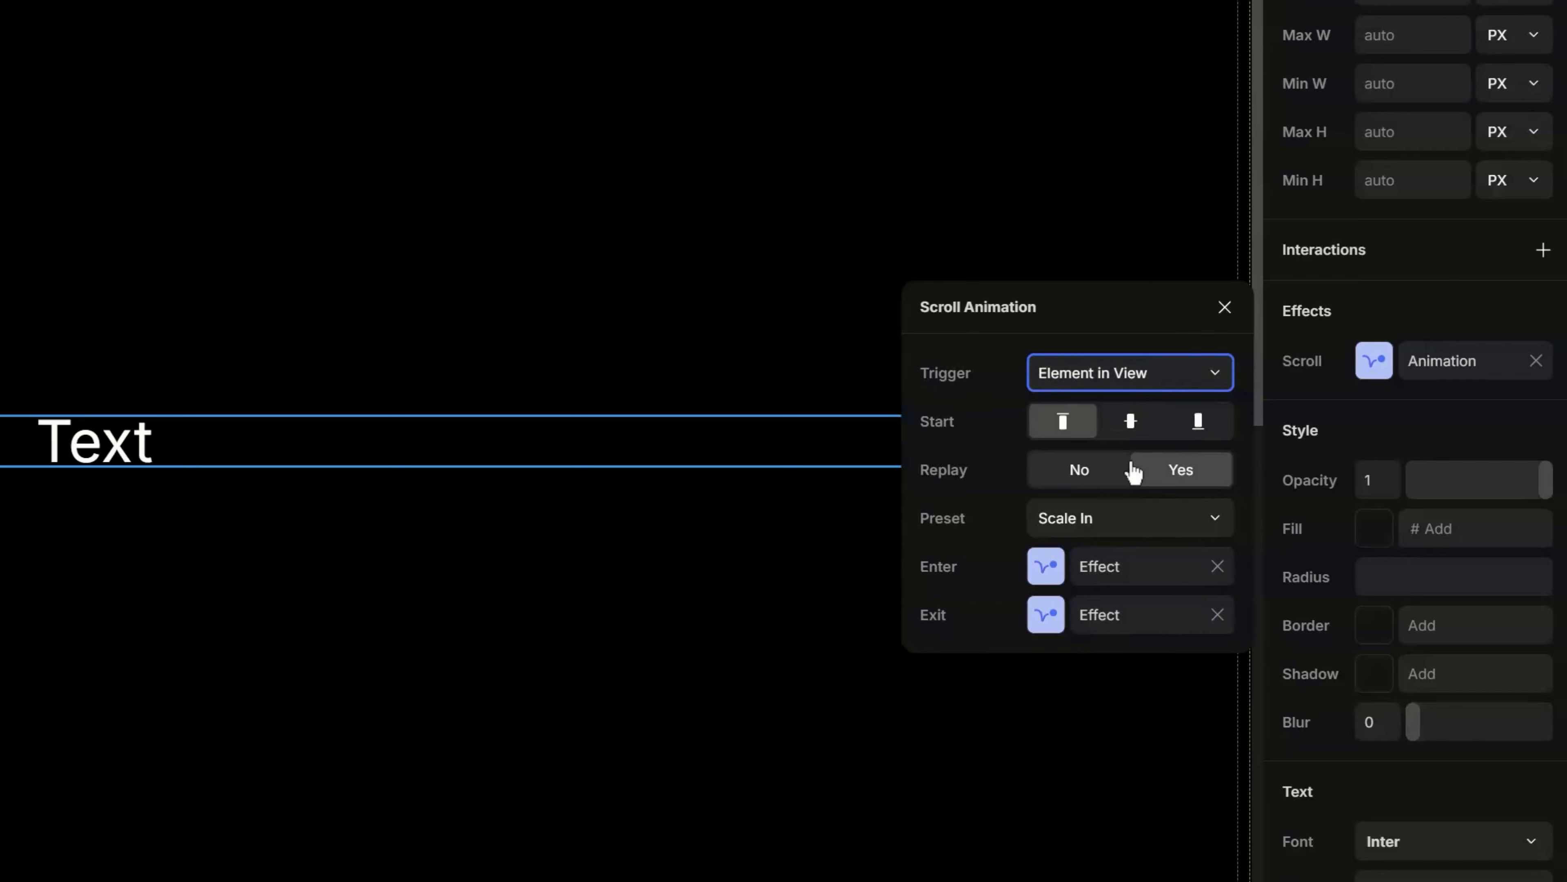
click(1159, 371)
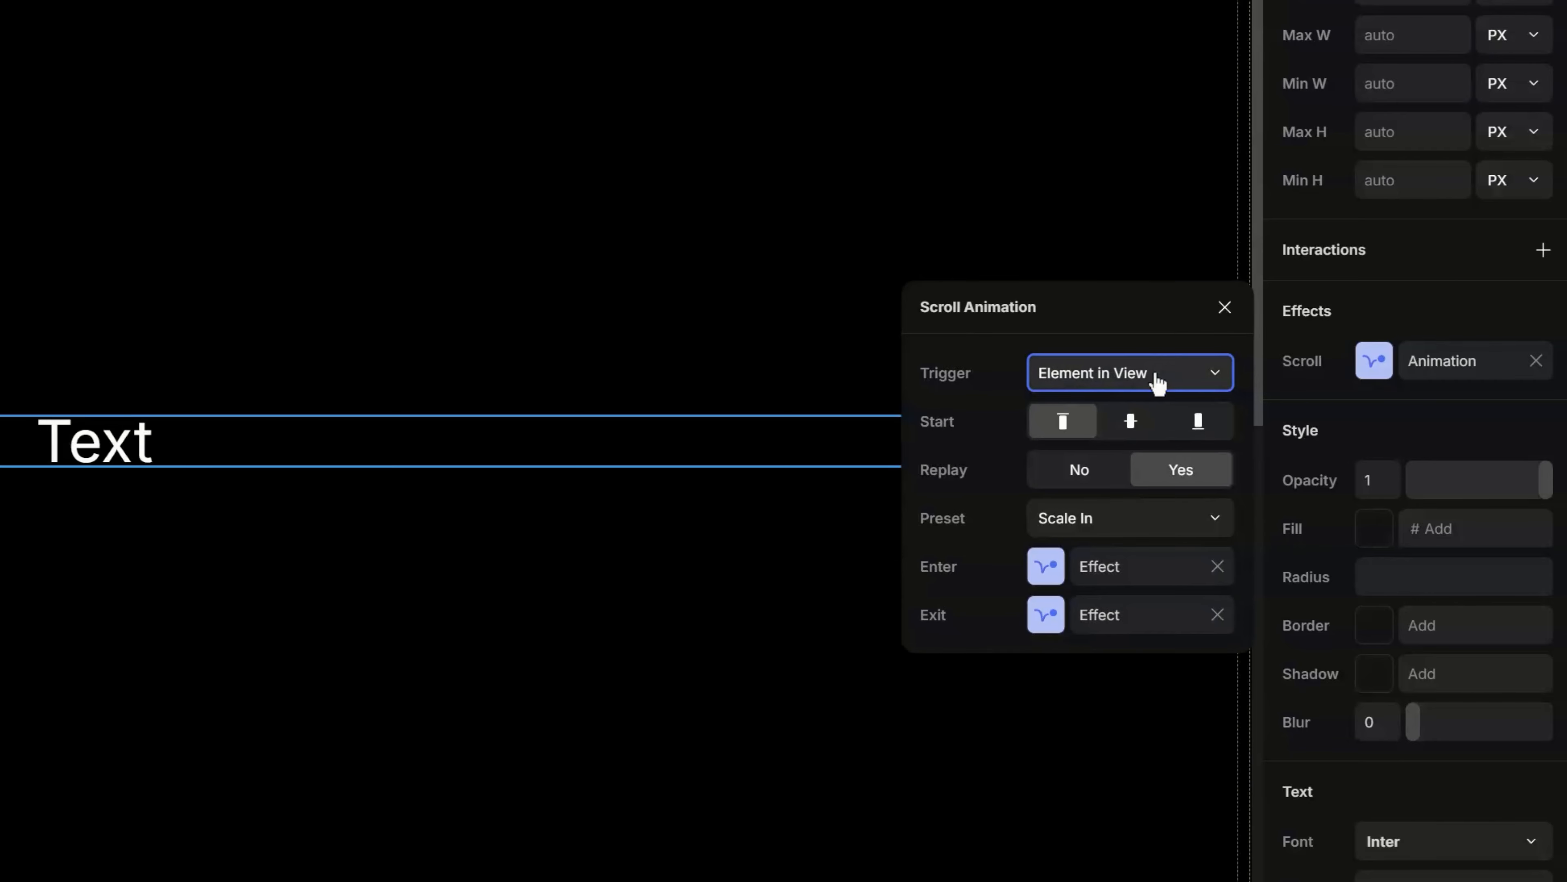
click(1127, 518)
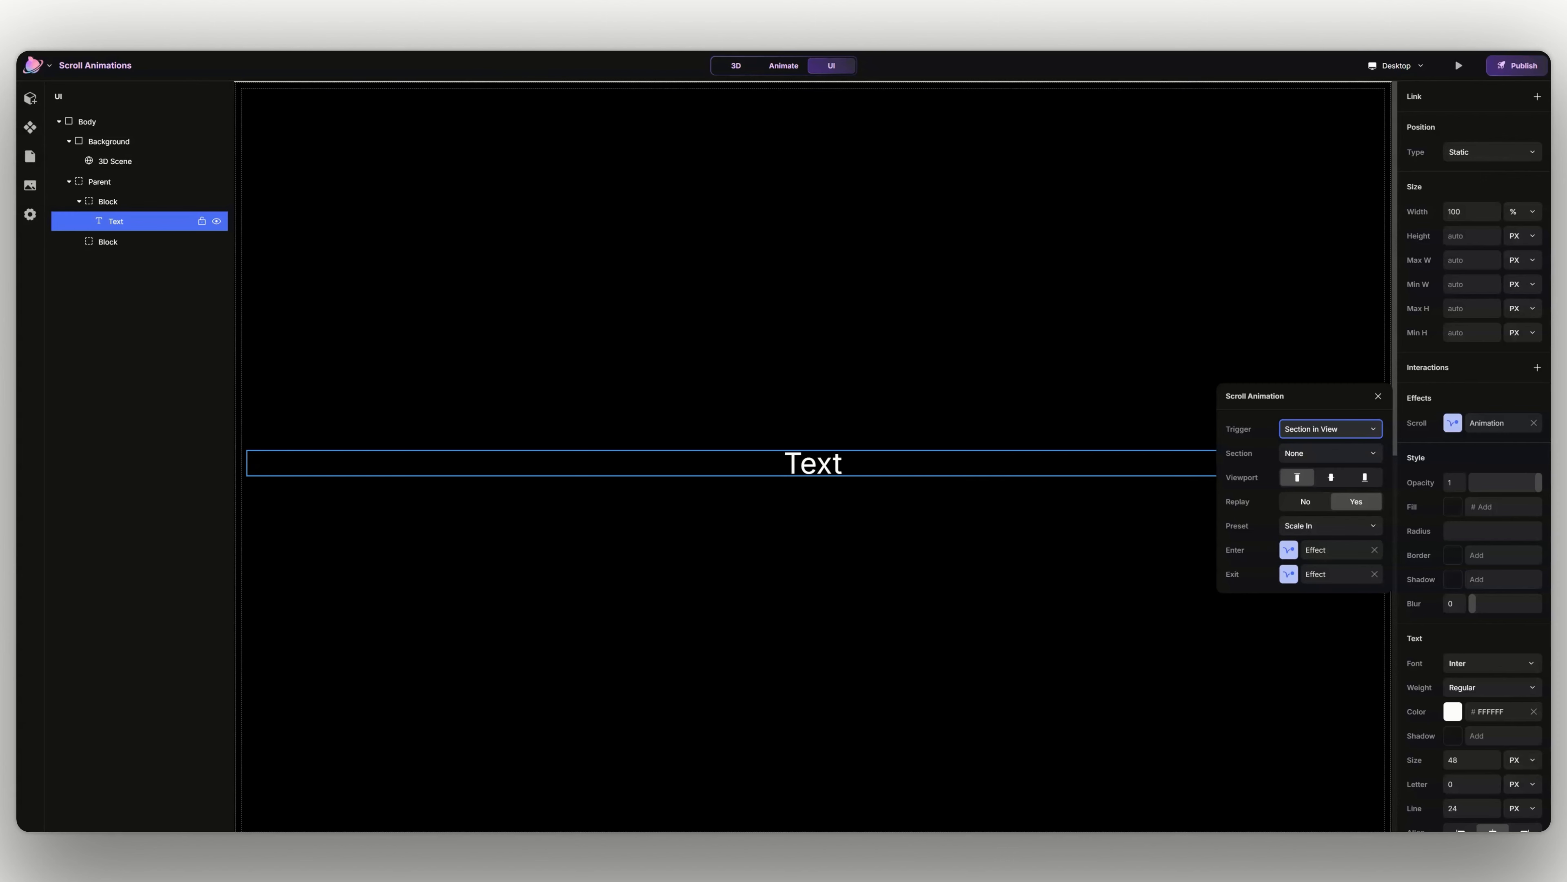
click(1294, 443)
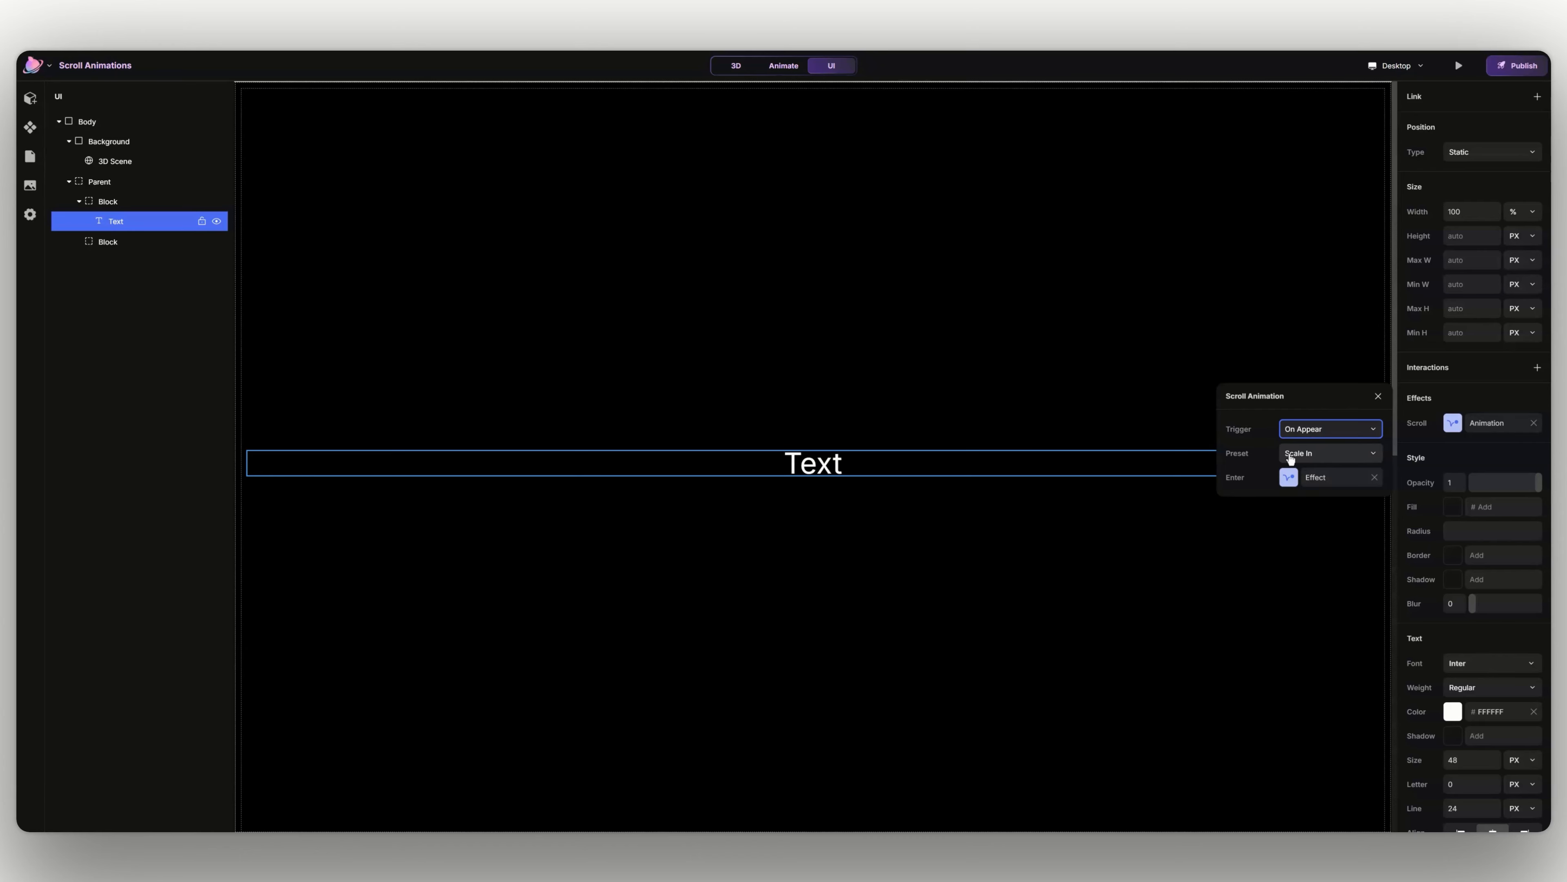
- Try different scroll animation presets on the text, including Slide In Top, Slide In Right and Slide In Bottom
click(1290, 457)
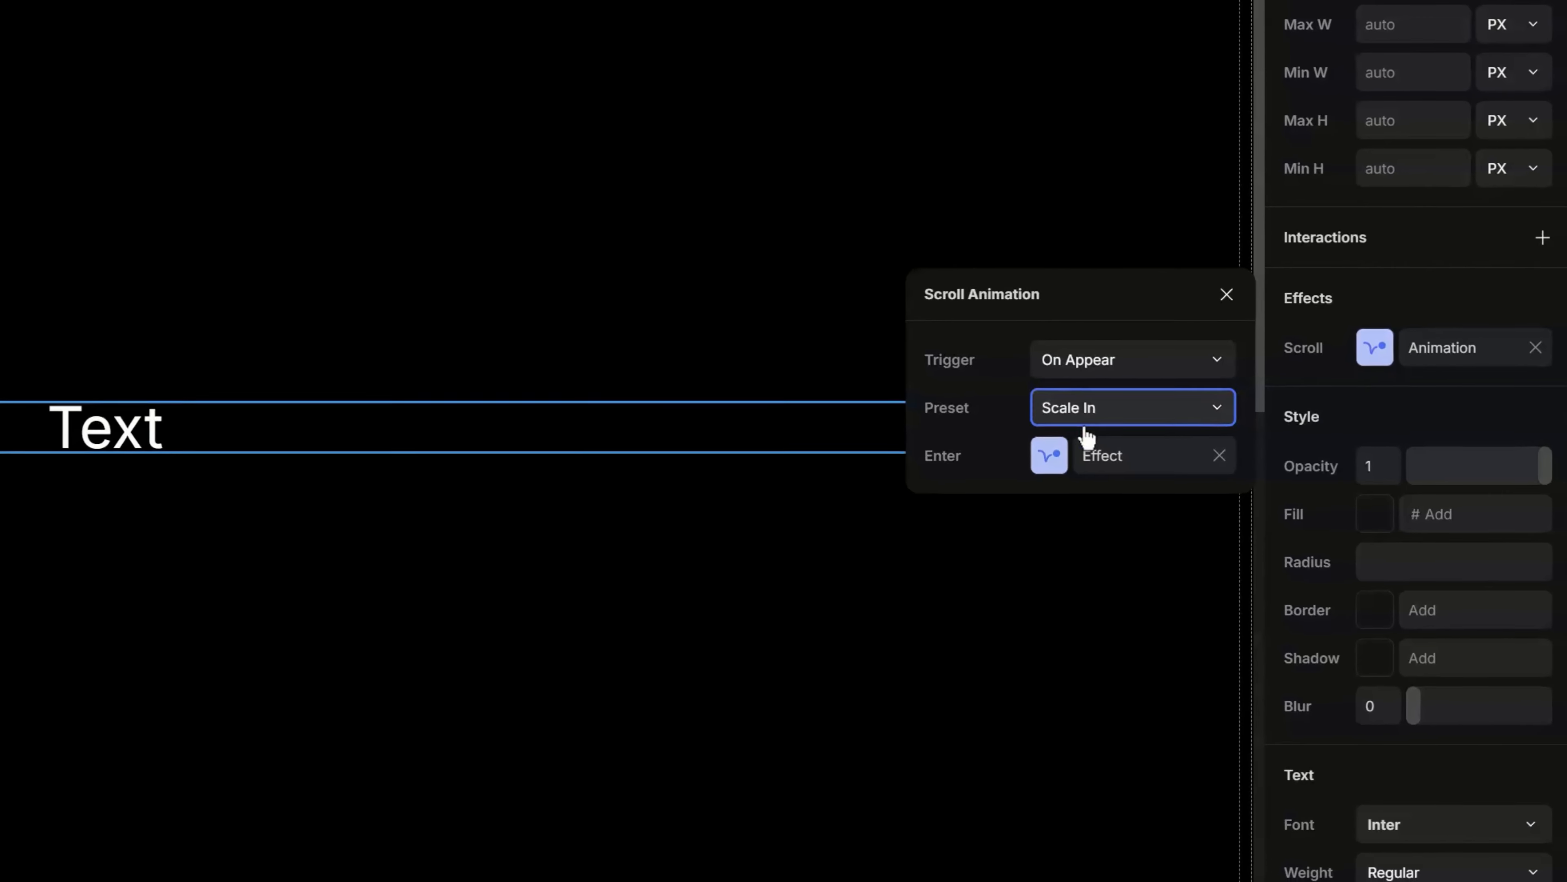
click(1319, 463)
click(1112, 421)
click(1113, 435)
click(1120, 422)
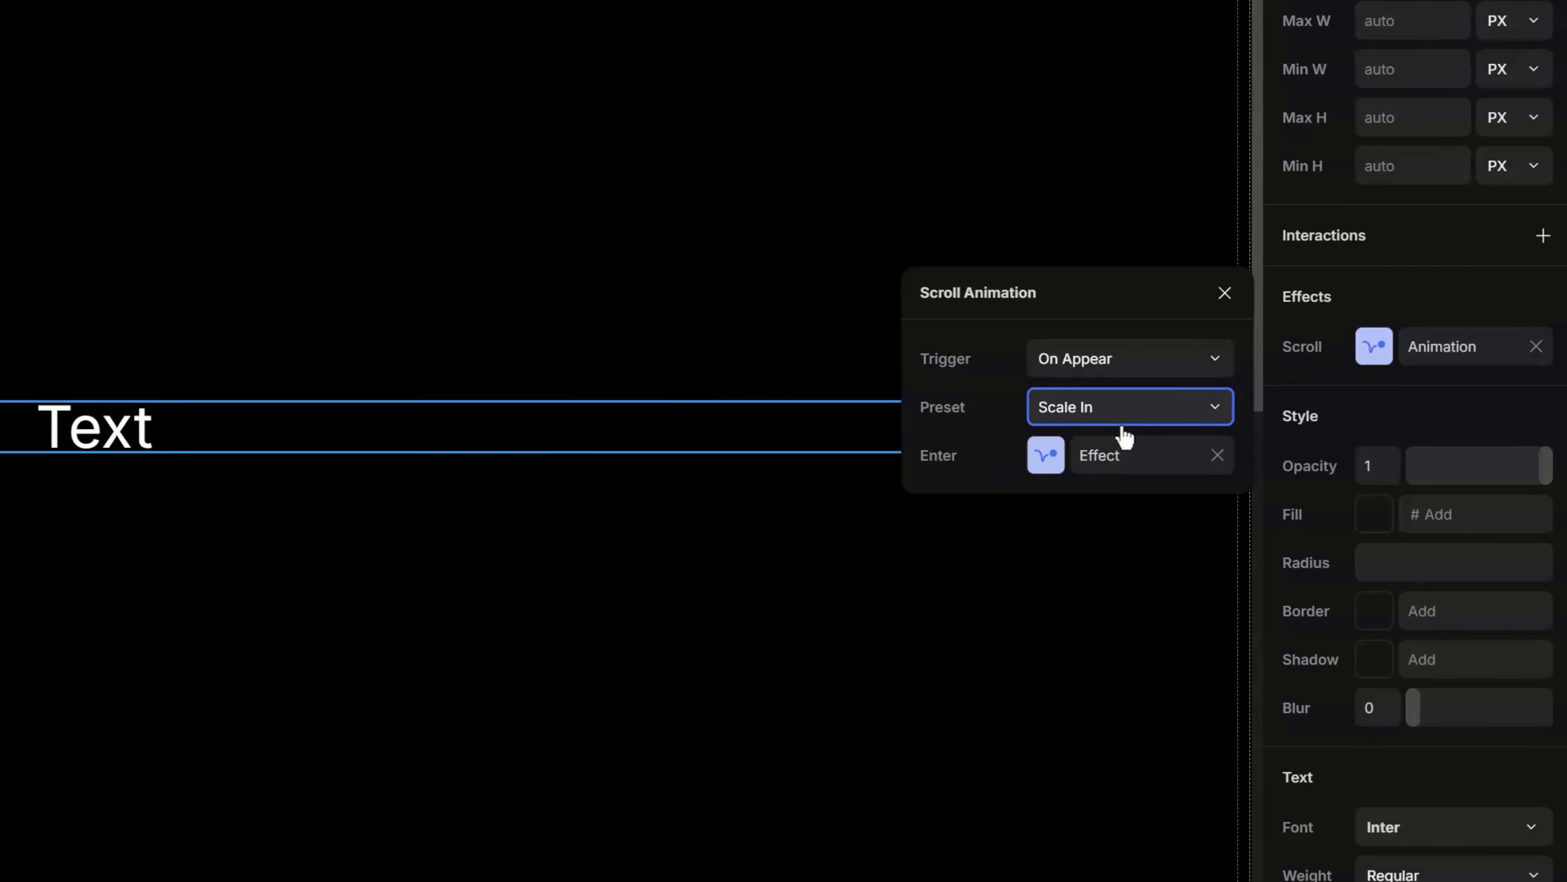
click(1111, 488)
click(1158, 429)
click(1139, 525)
click(1166, 425)
click(1166, 433)
click(1167, 437)
click(1172, 434)
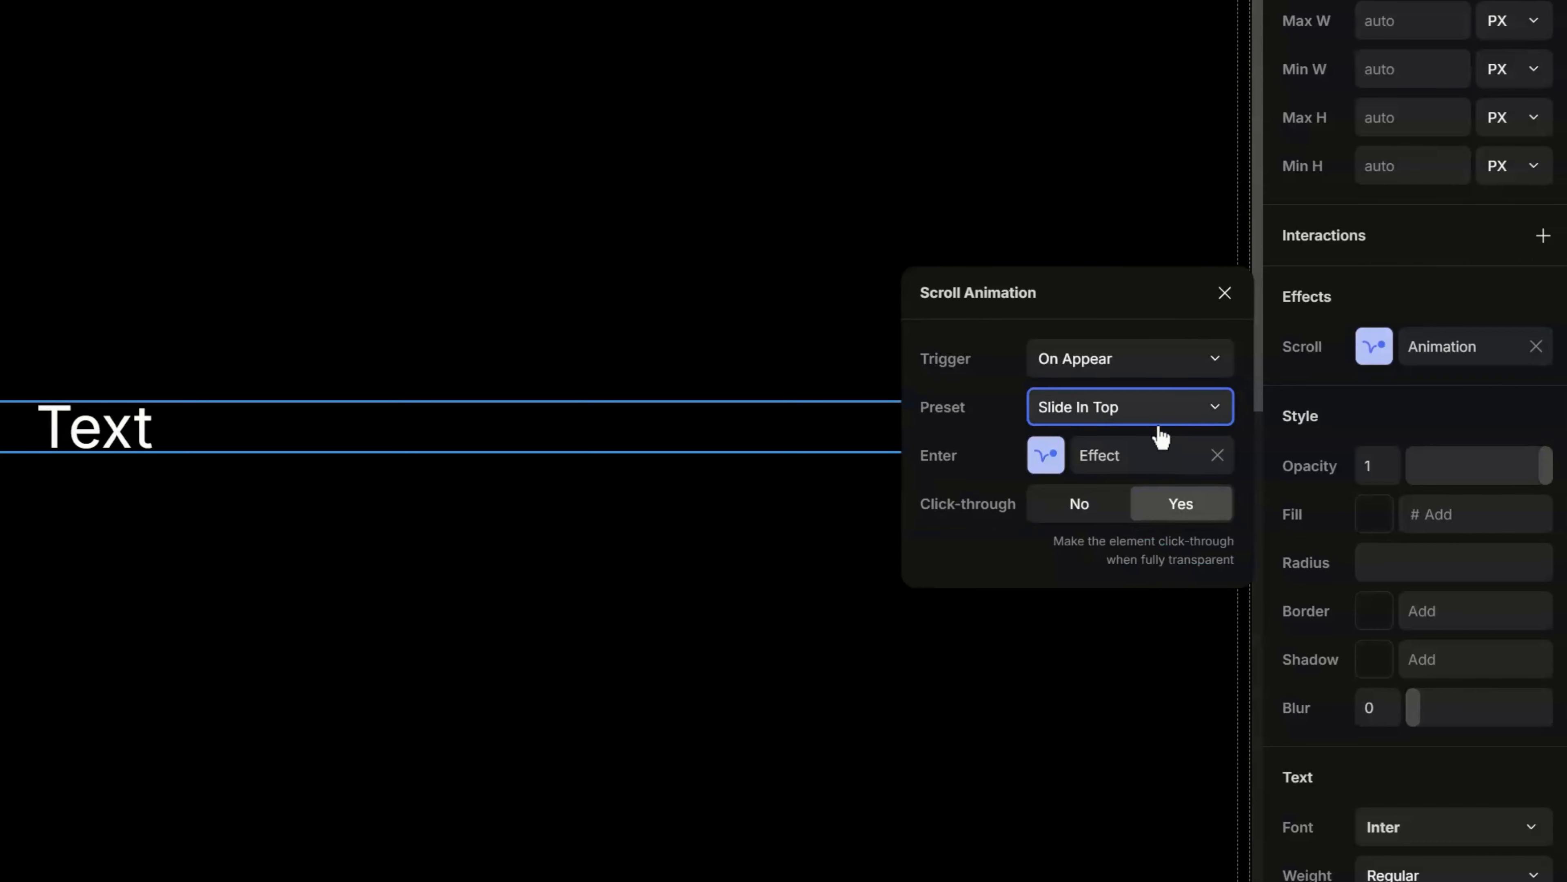
click(1158, 433)
click(1109, 626)
click(1160, 420)
click(1123, 648)
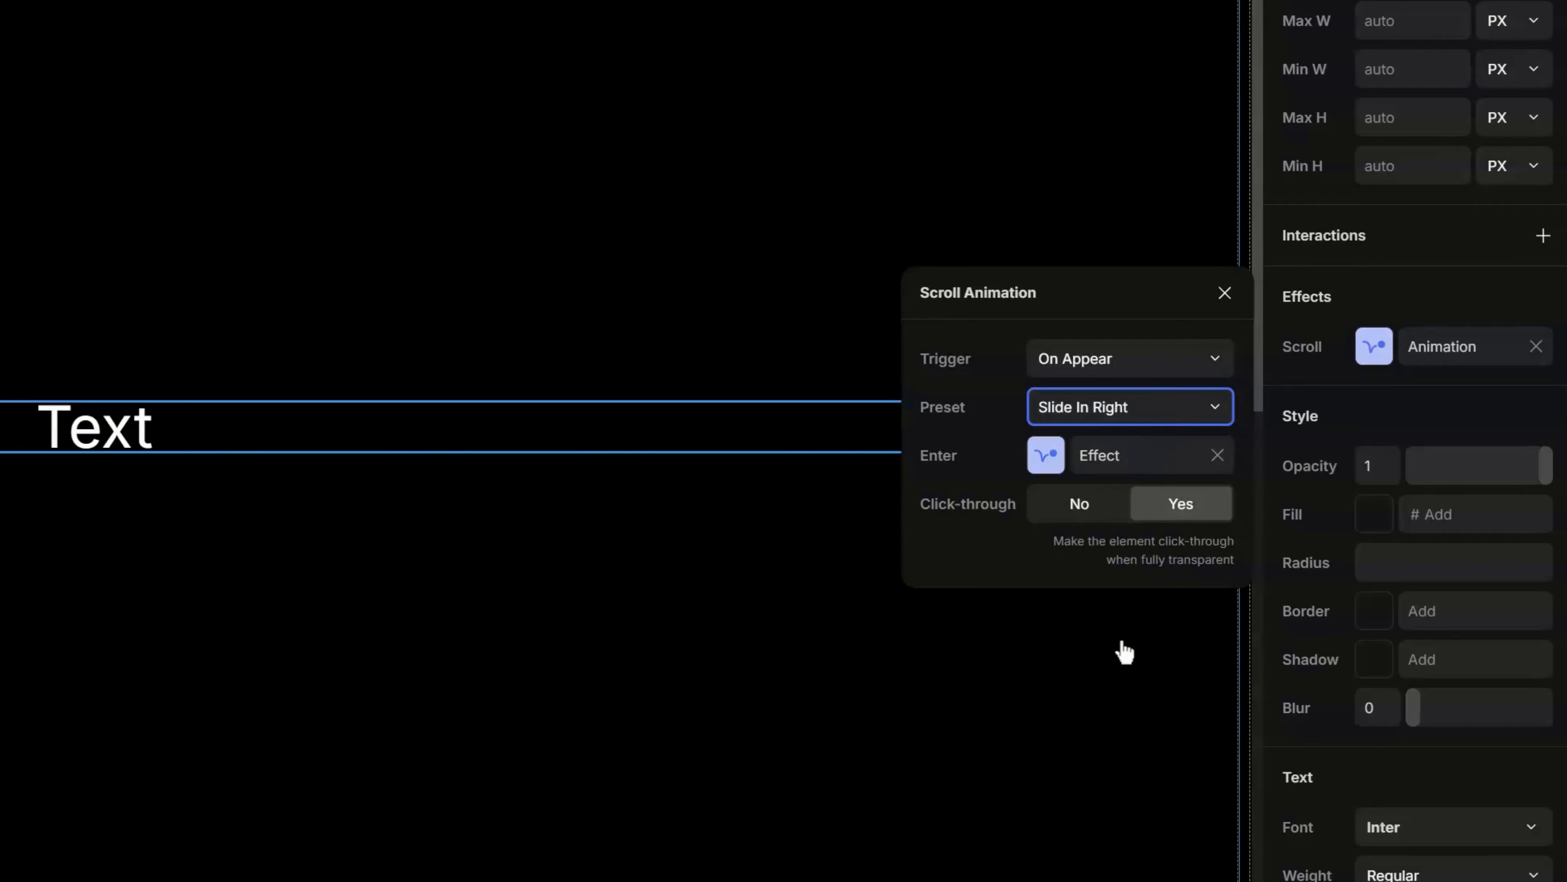
click(1181, 426)
click(1144, 536)
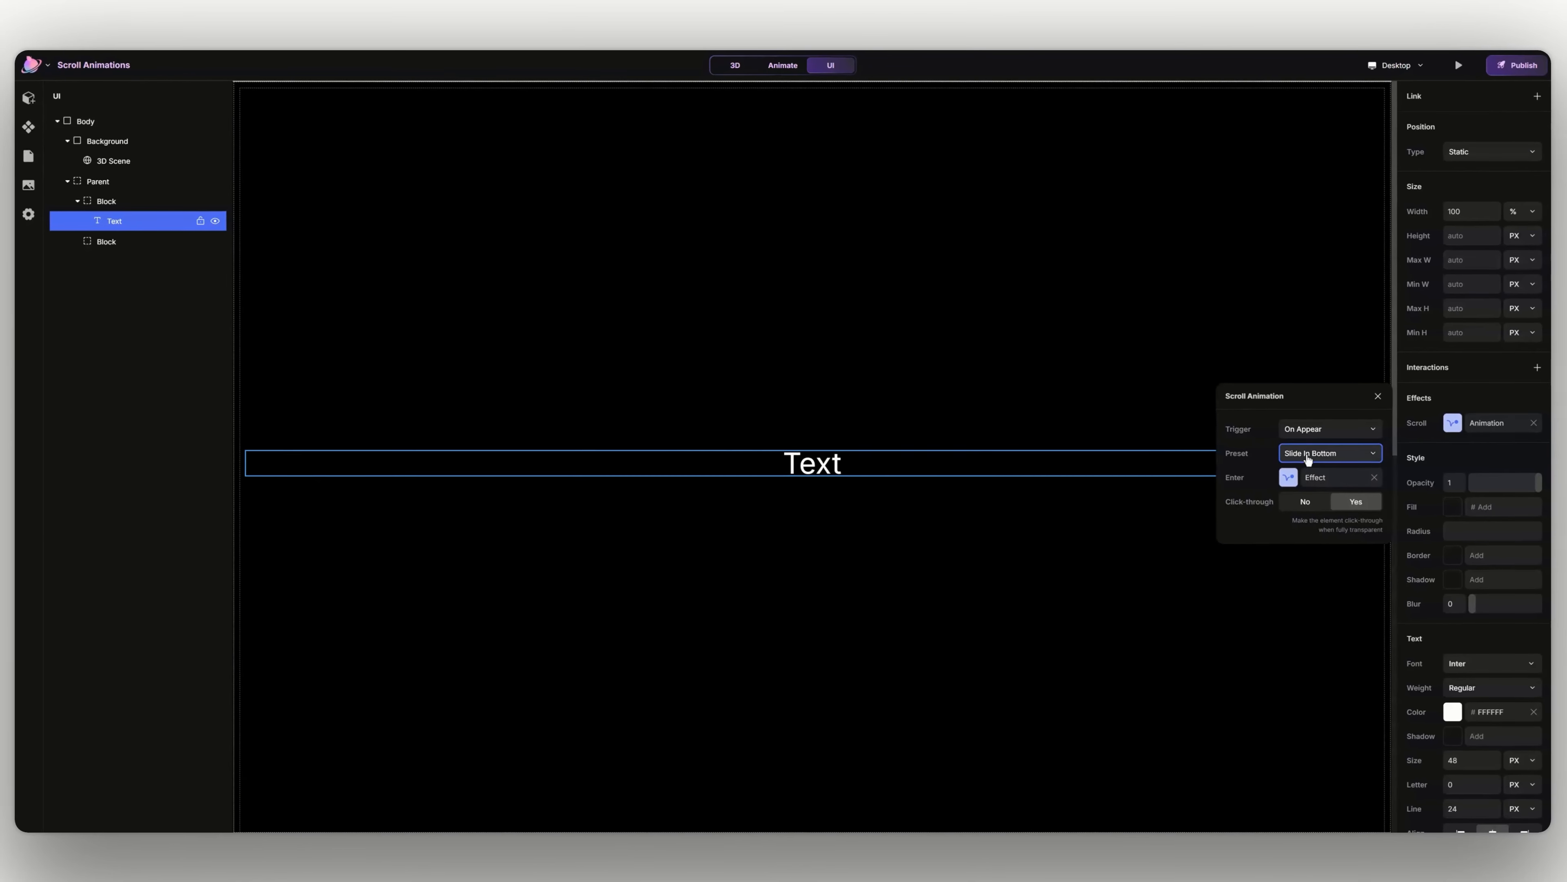
- Set the text's scroll animation preset to Fade In and open its Enter effect settings
click(1304, 455)
click(1301, 469)
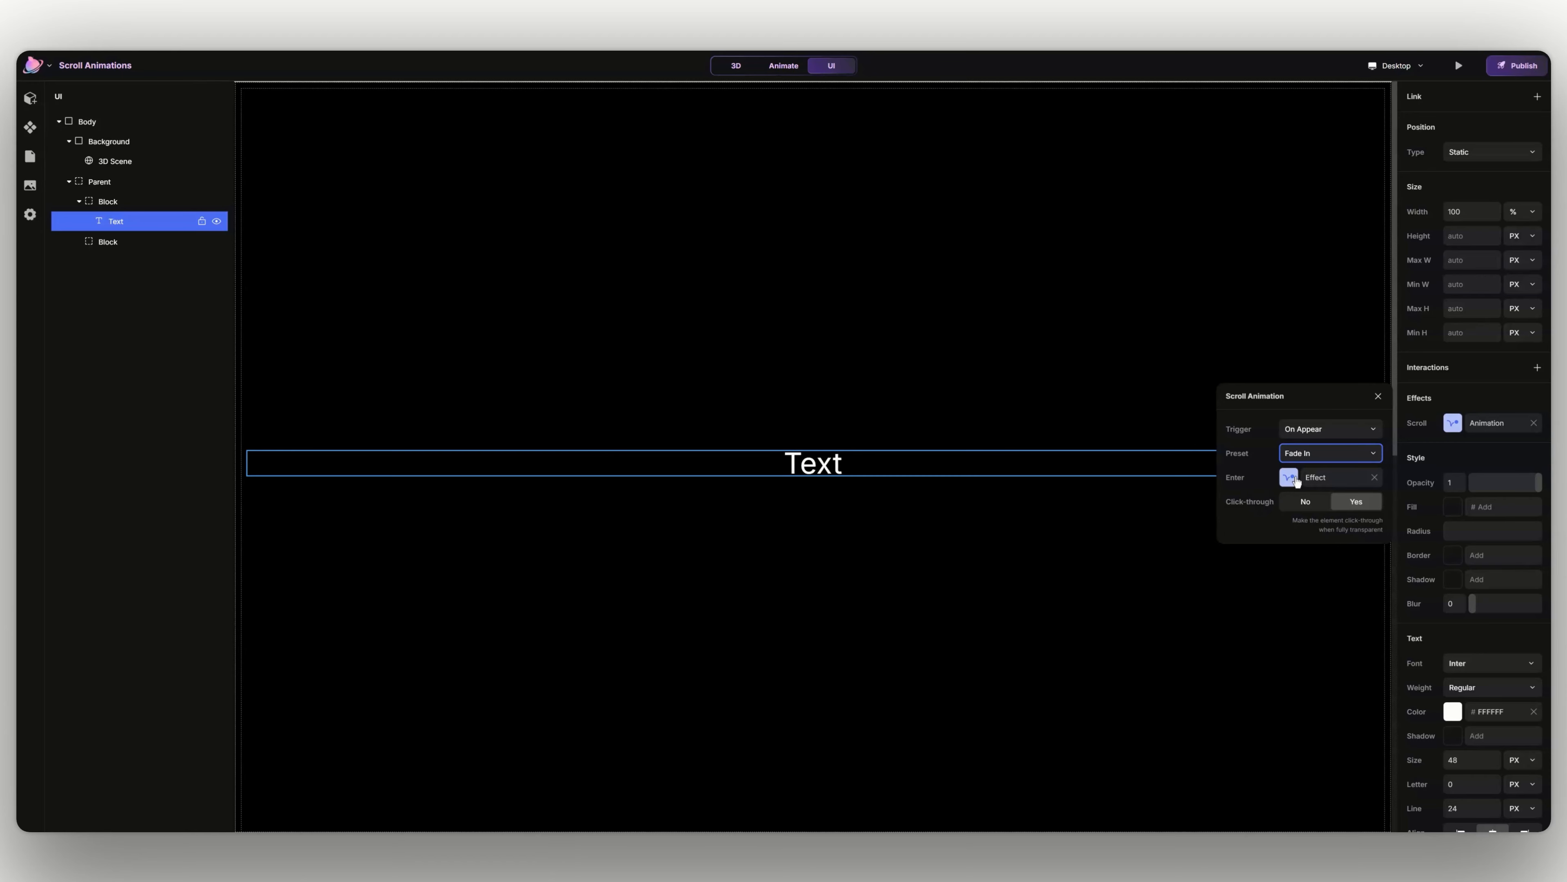
click(1295, 478)
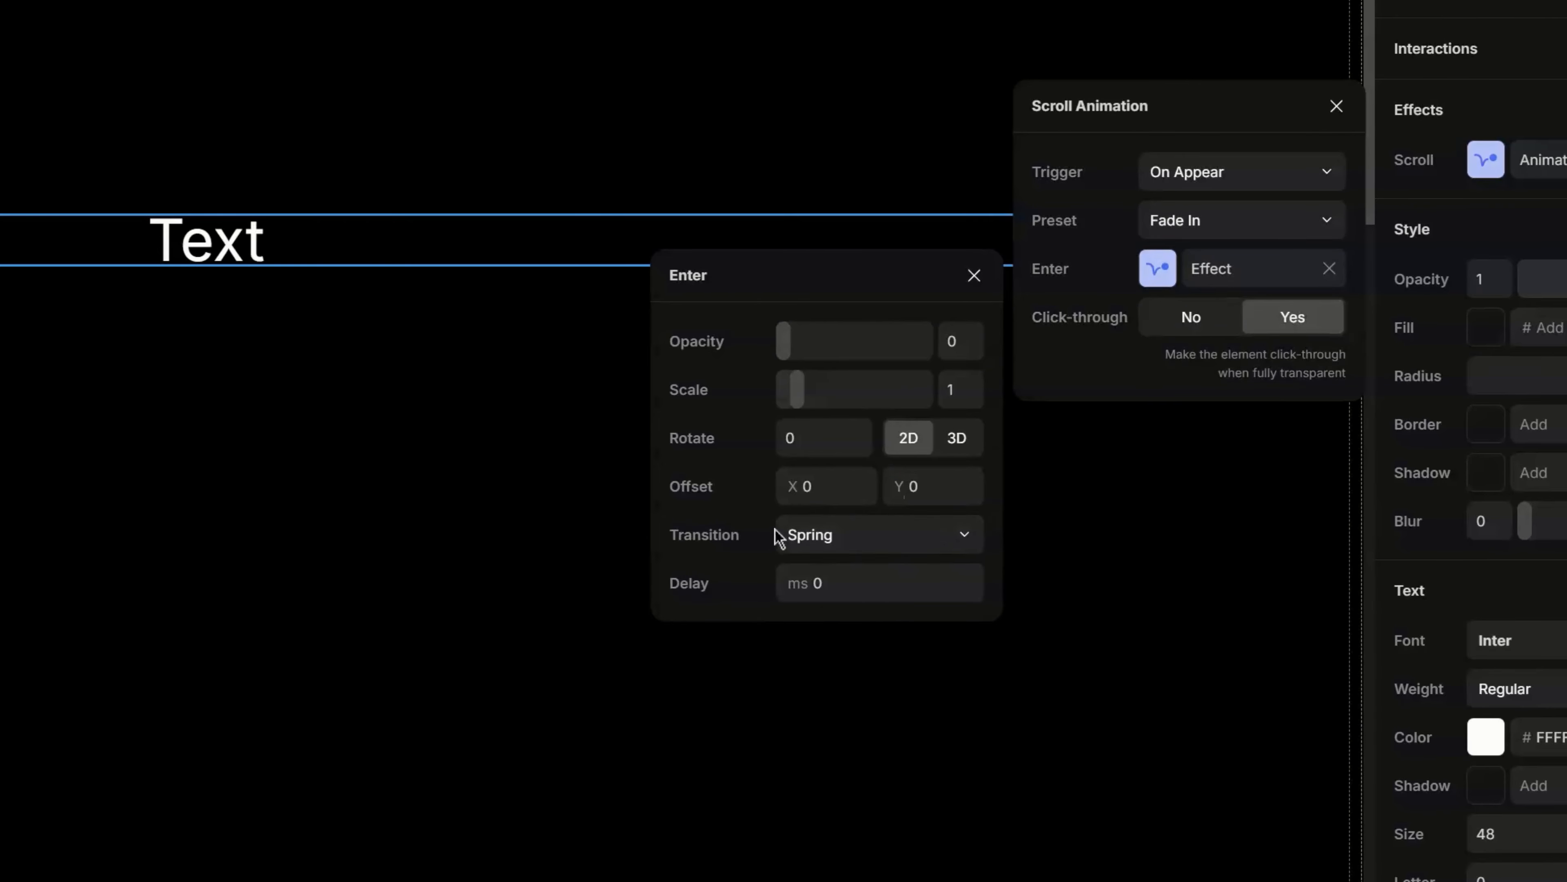
- Set the Enter effect's transition to Ease In Out with a 200 ms delay
click(819, 536)
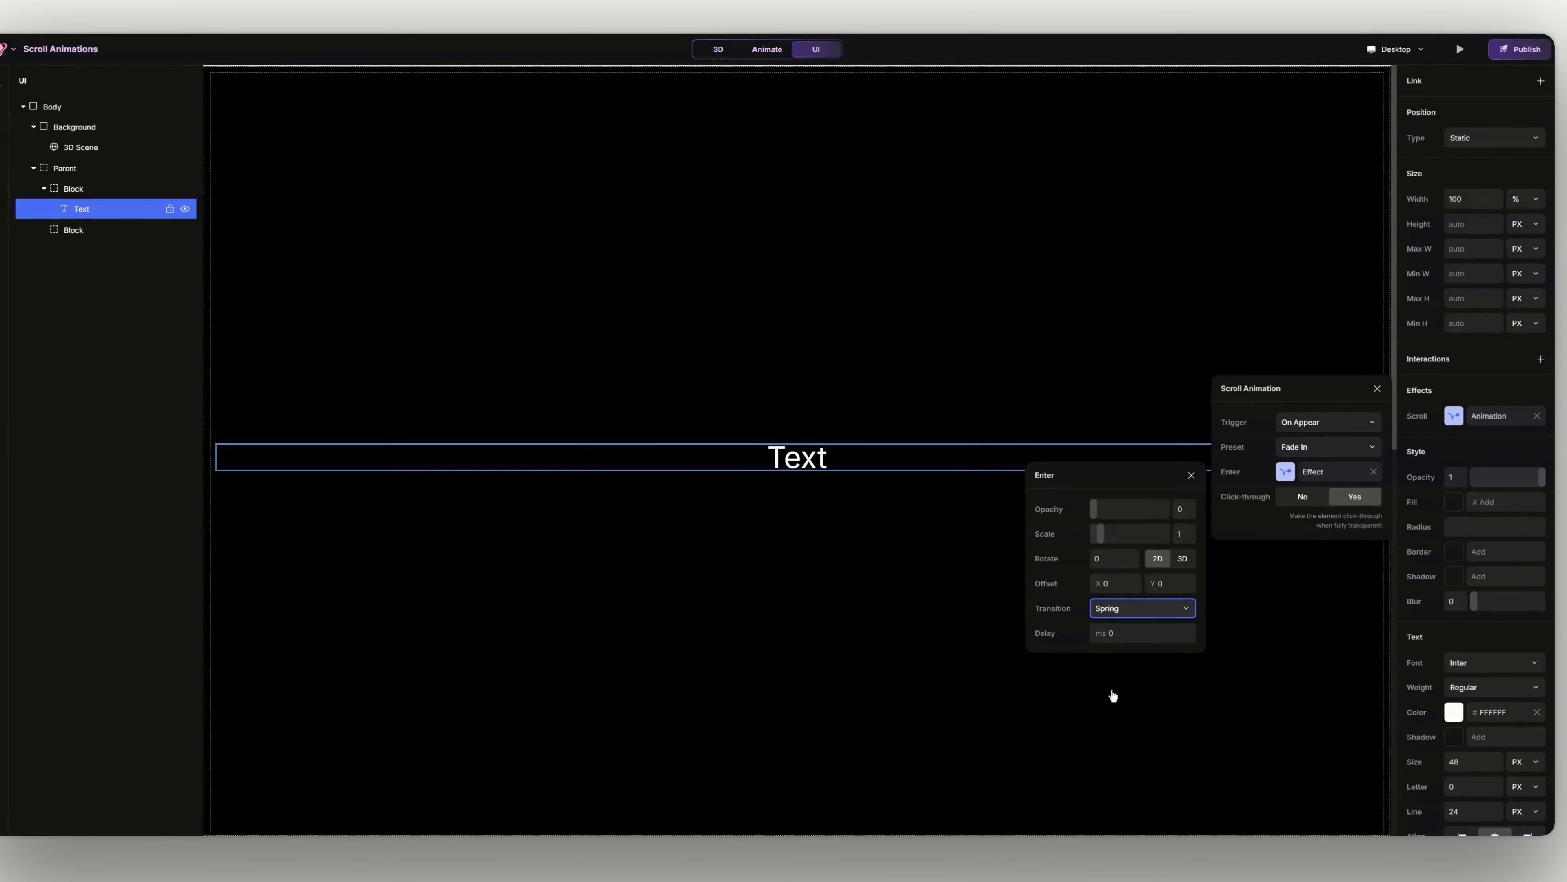
click(1012, 688)
click(1132, 660)
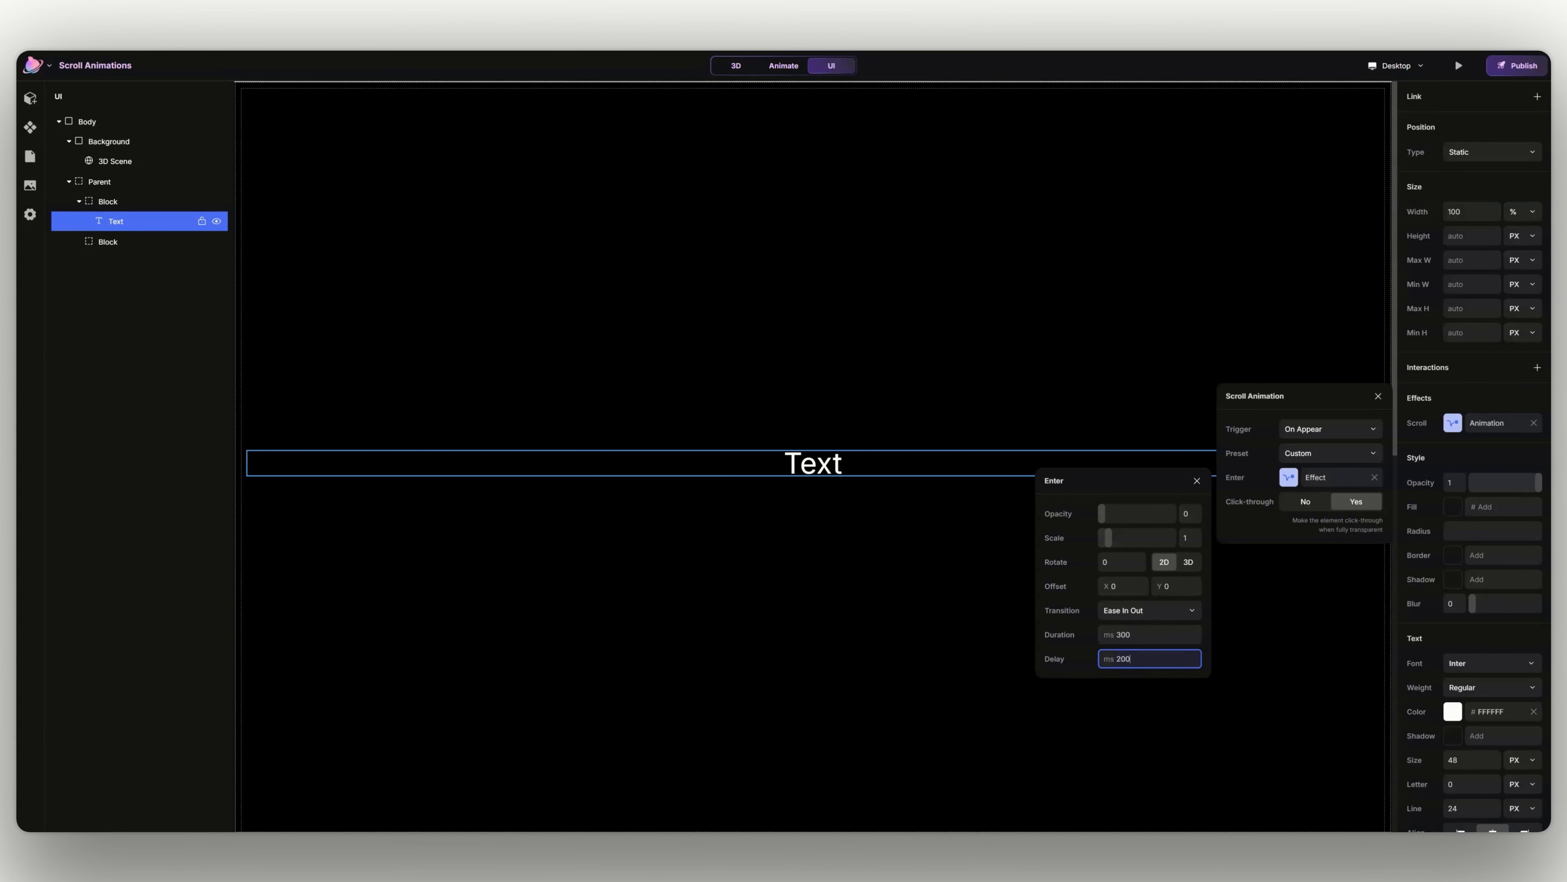
- Close the scroll animation settings, preview the page with a restart to replay the text's entrance, and return to the editor
key(Return)
click(1303, 471)
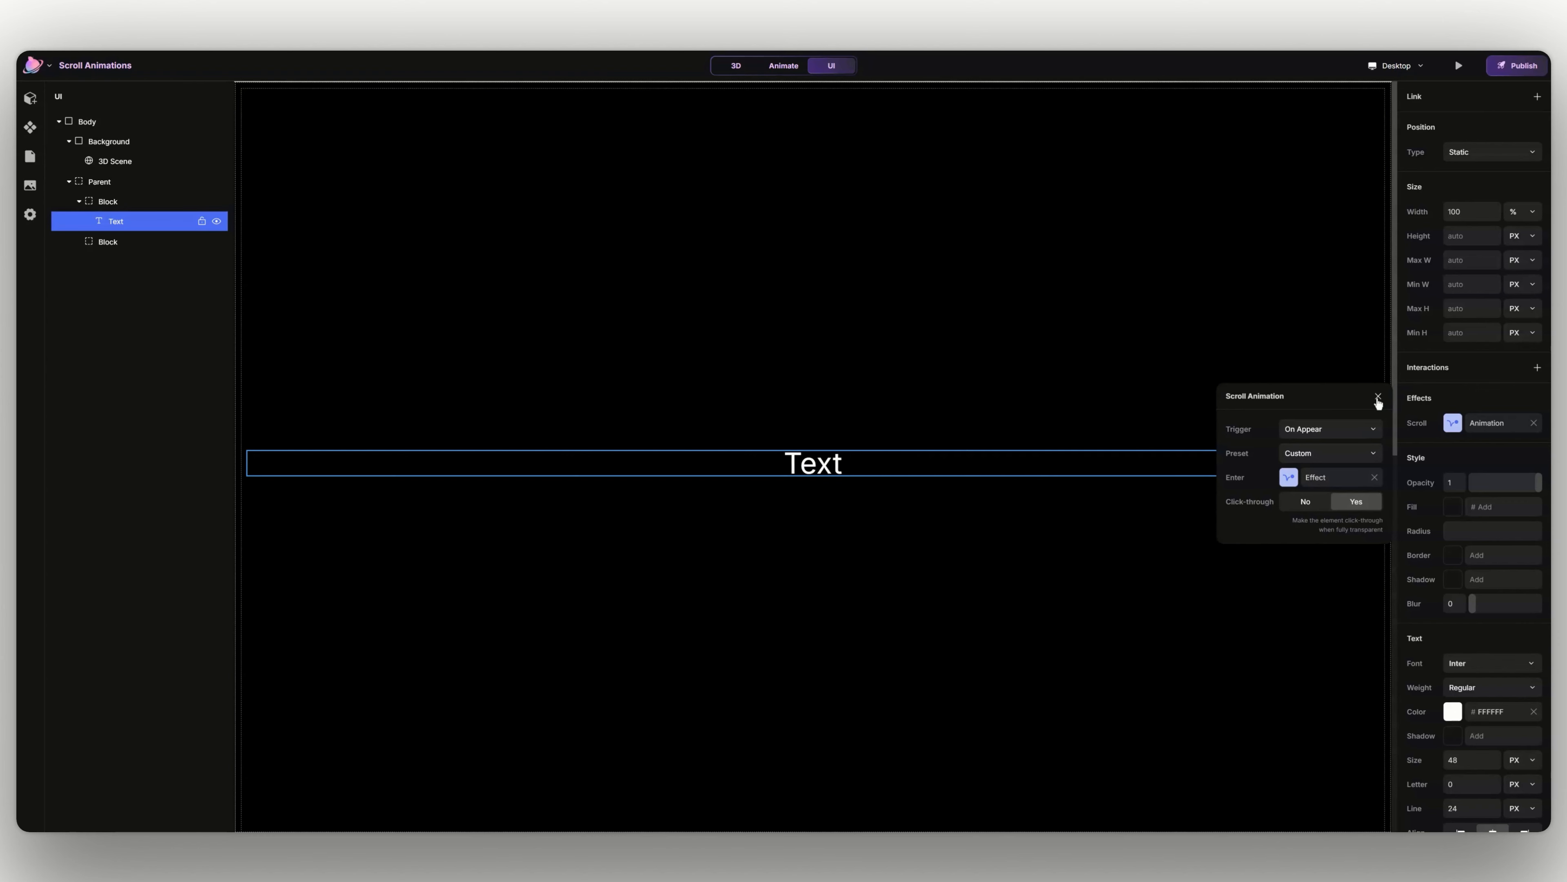
click(1378, 398)
click(1458, 66)
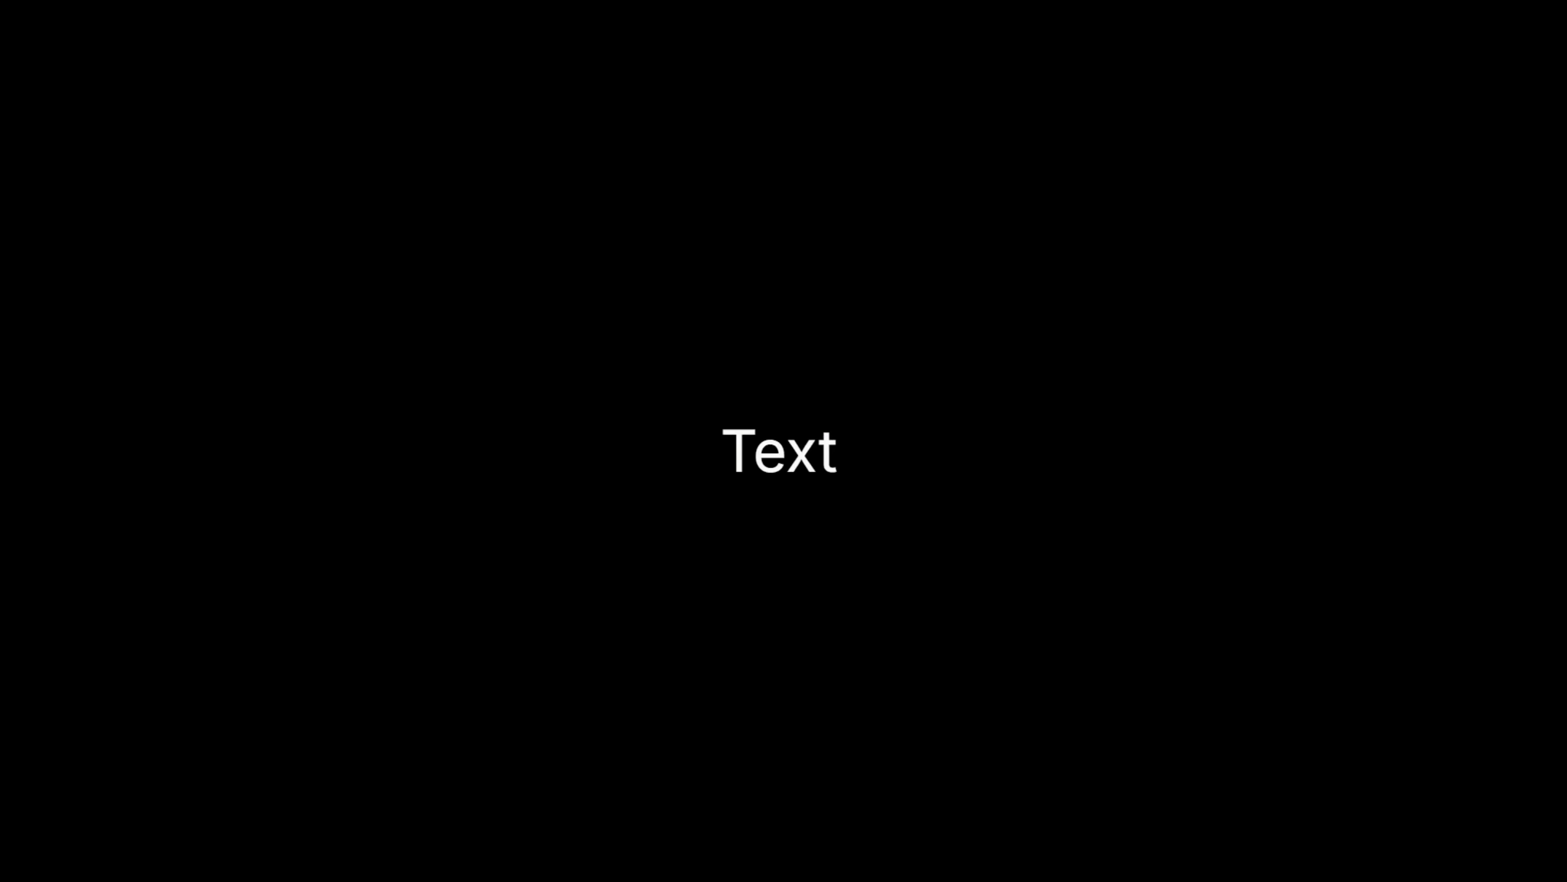
key(super+r)
click(116, 69)
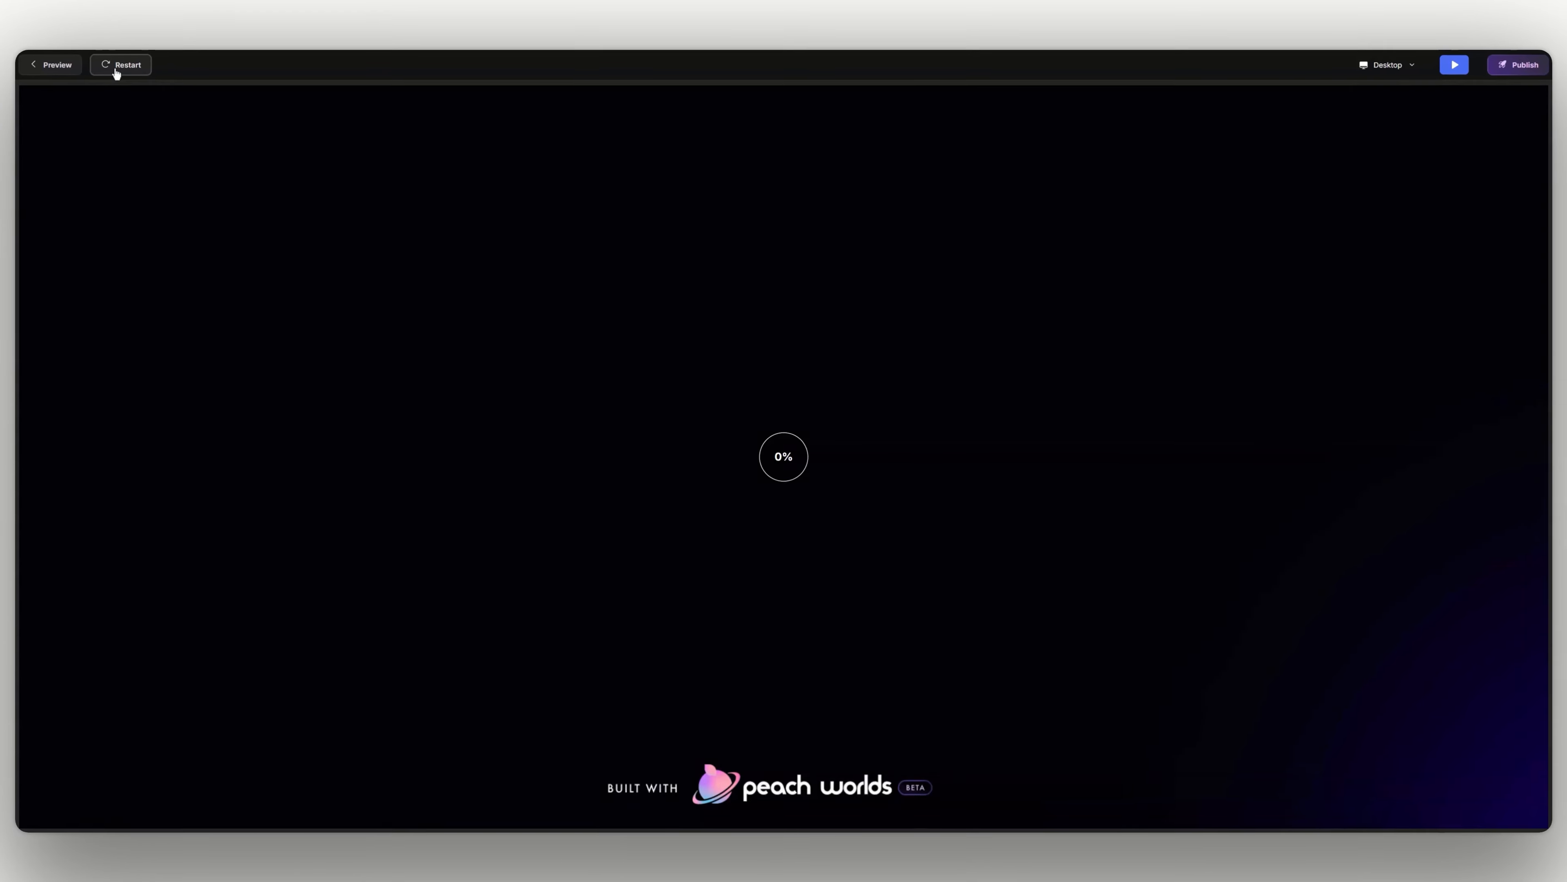
click(1465, 73)
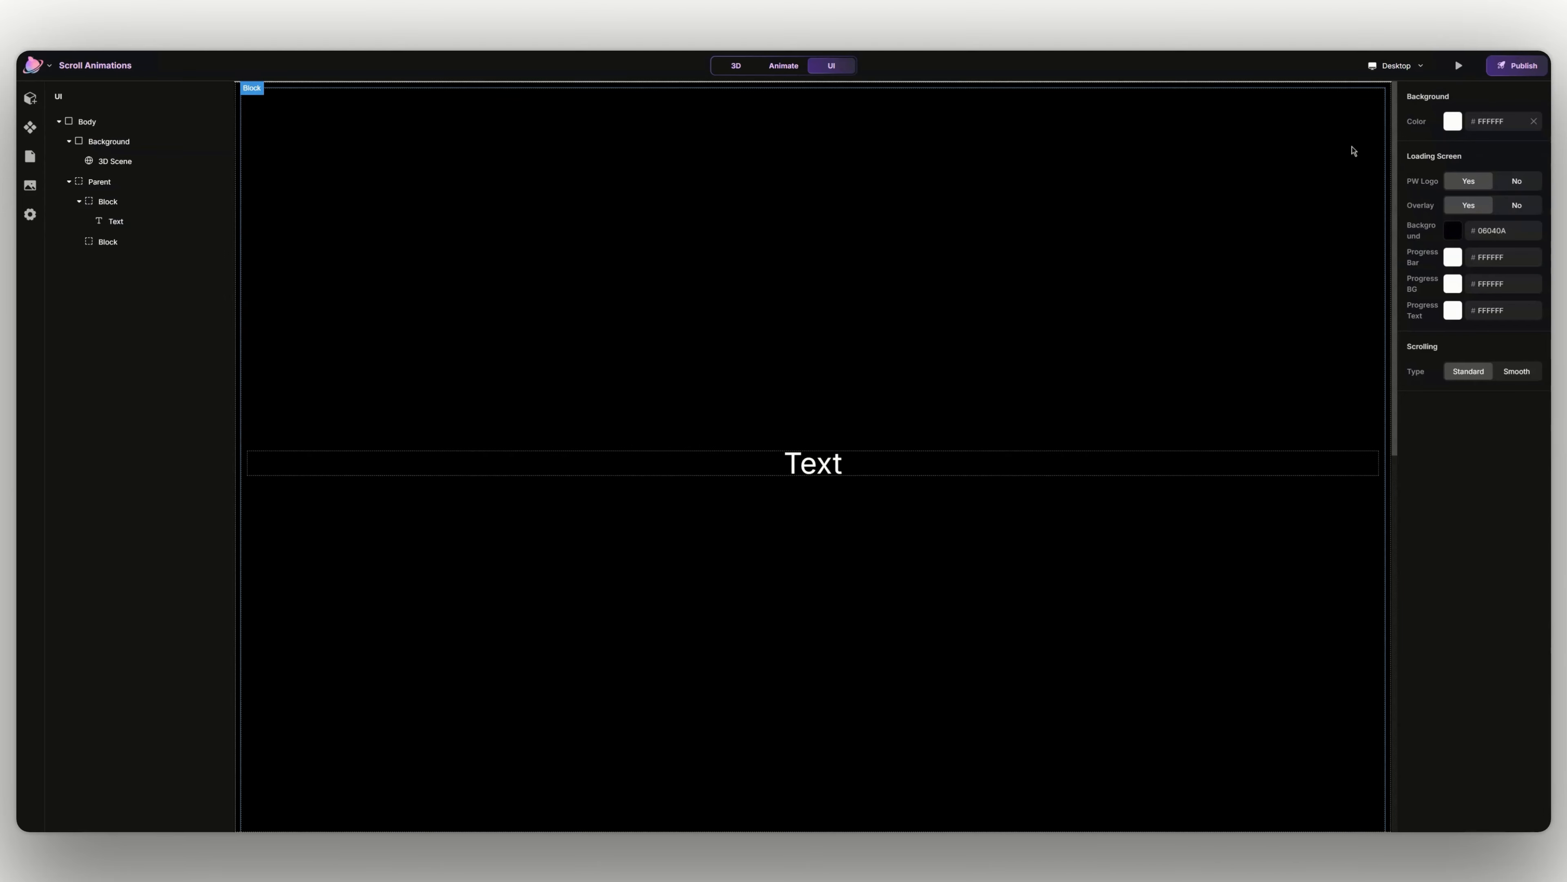
- Duplicate the first block's text and nest the copy inside the second block
scroll(734, 463, down, 3)
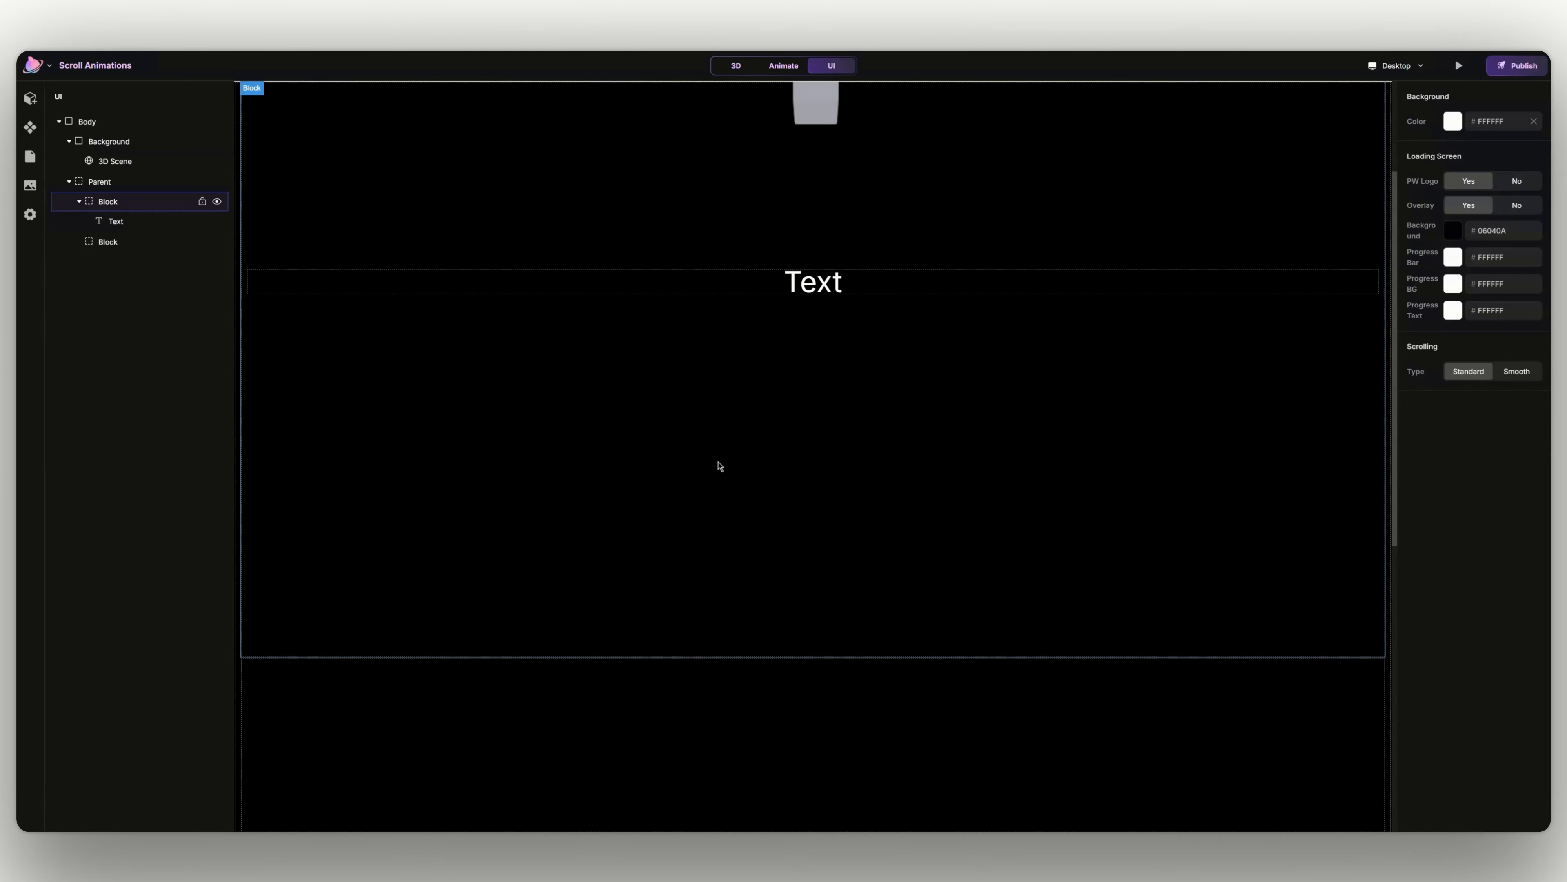
click(126, 203)
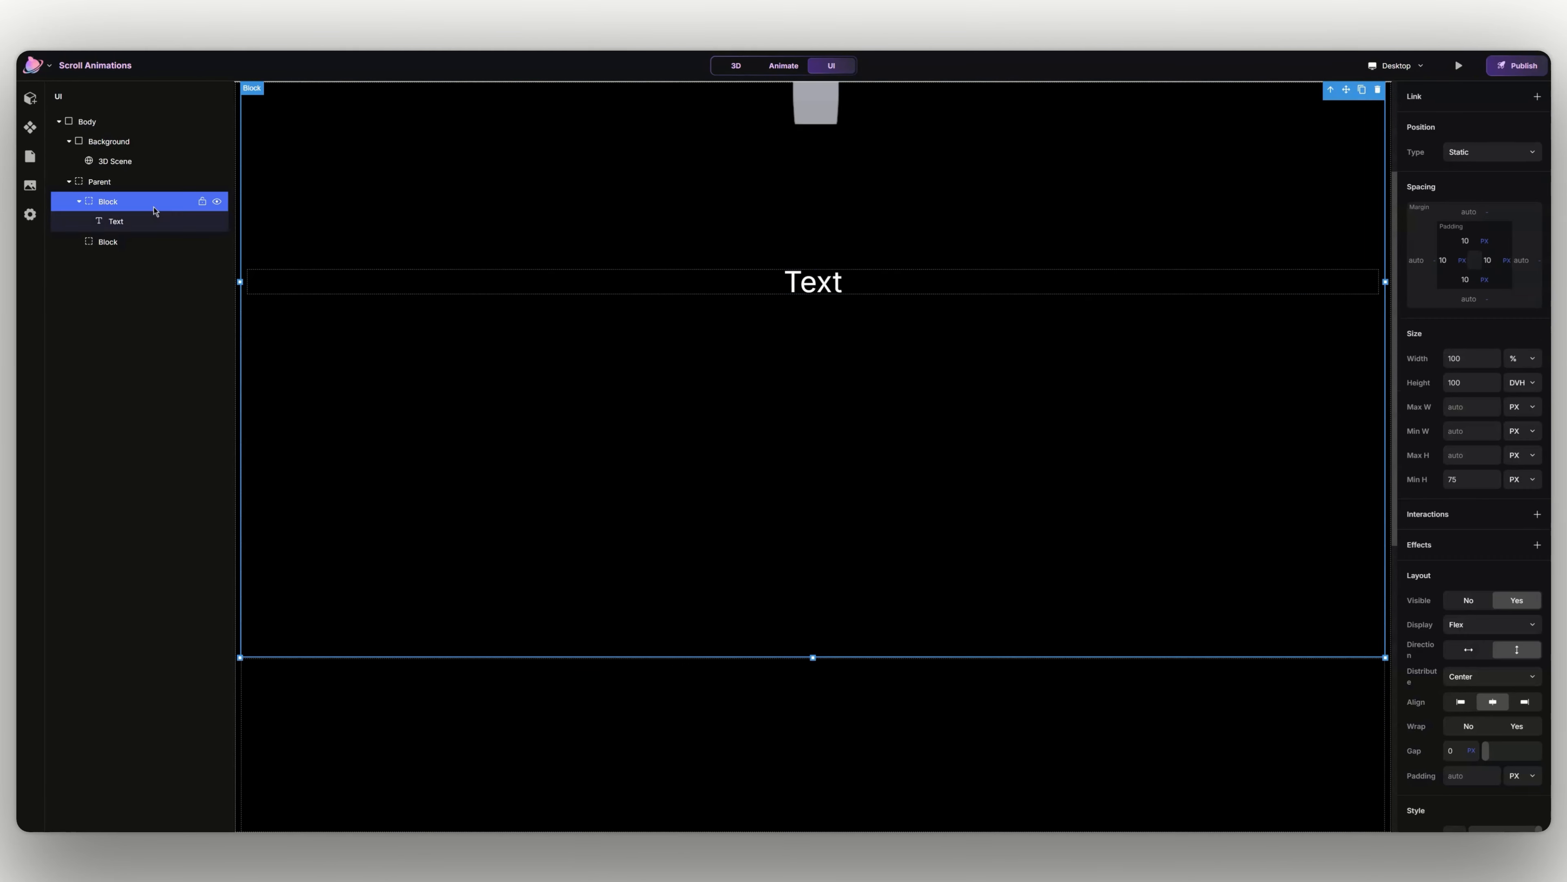
click(127, 223)
click(146, 249)
key(ctrl+v)
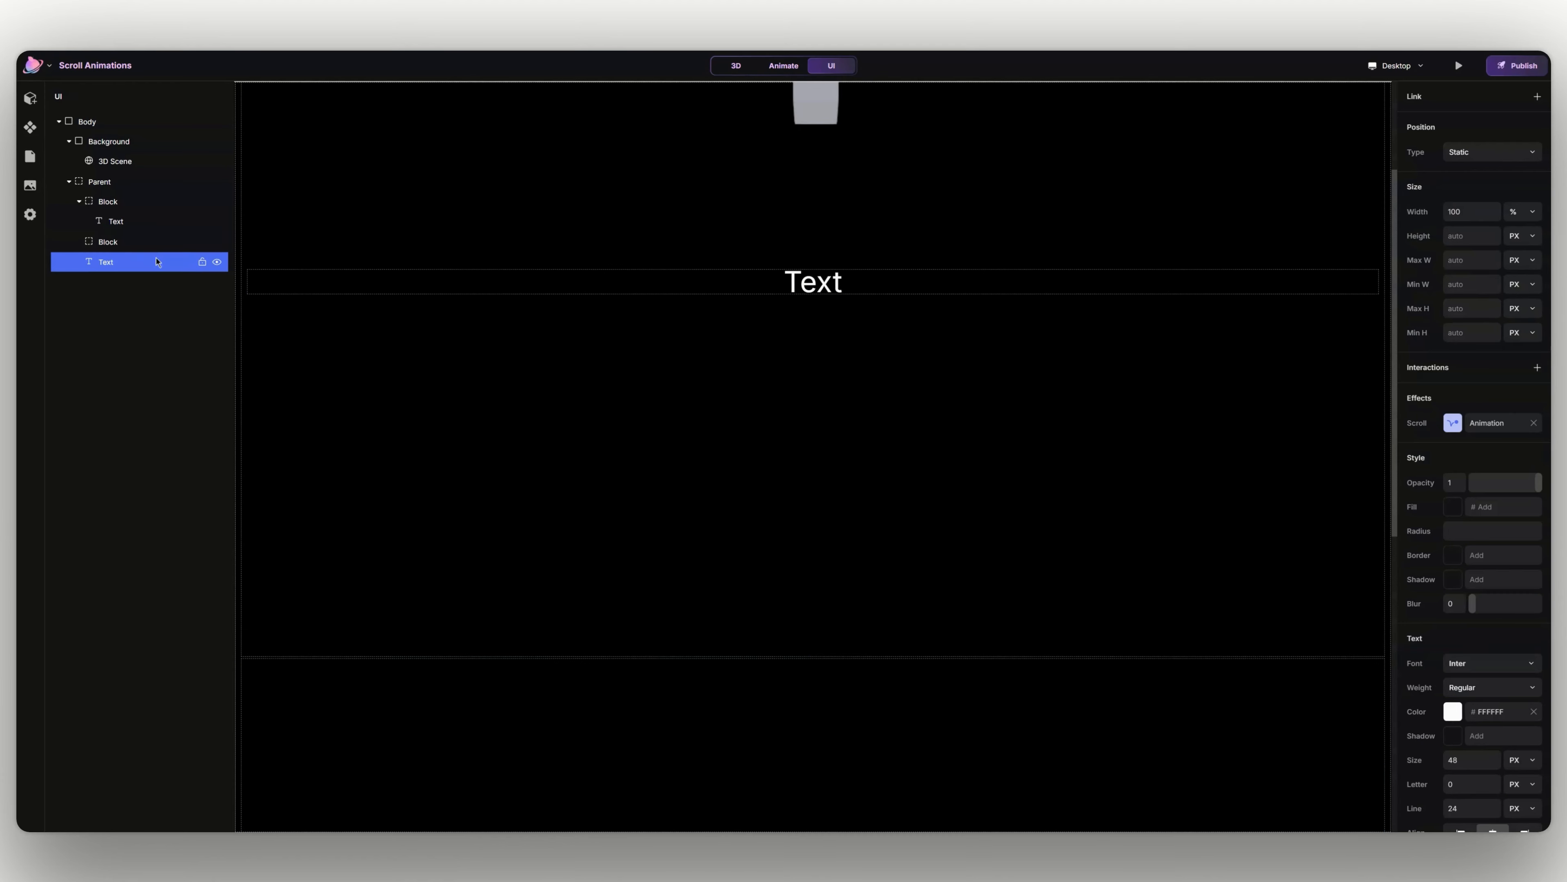
drag(116, 256, 117, 244)
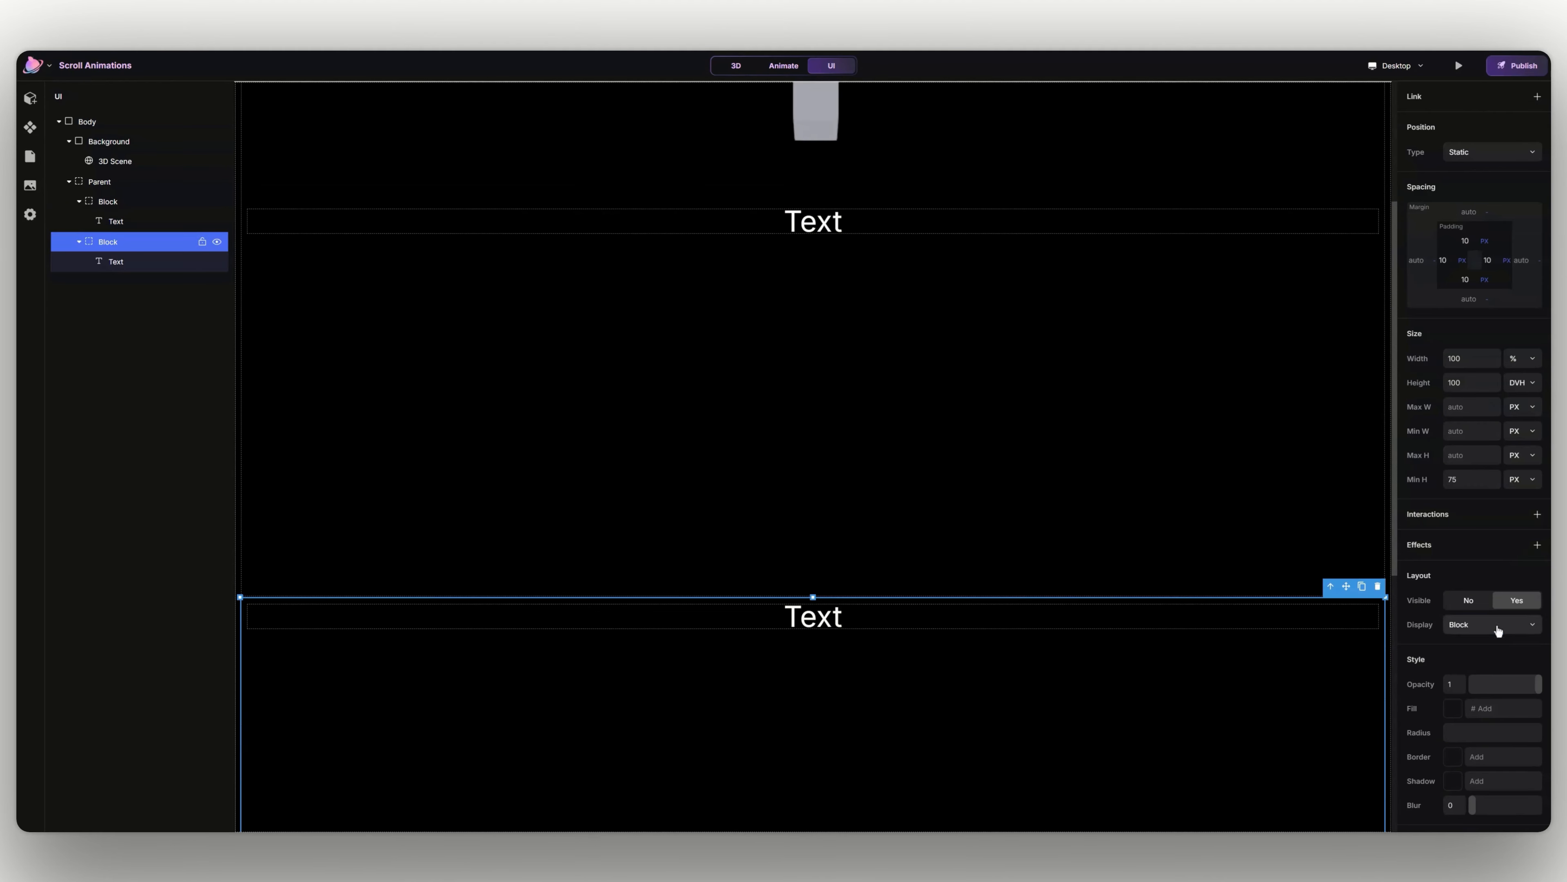
- Set the second block's display to Flex with vertical direction, centered distribution and centered alignment
click(1498, 628)
click(1506, 663)
click(1513, 651)
click(1501, 681)
click(1501, 693)
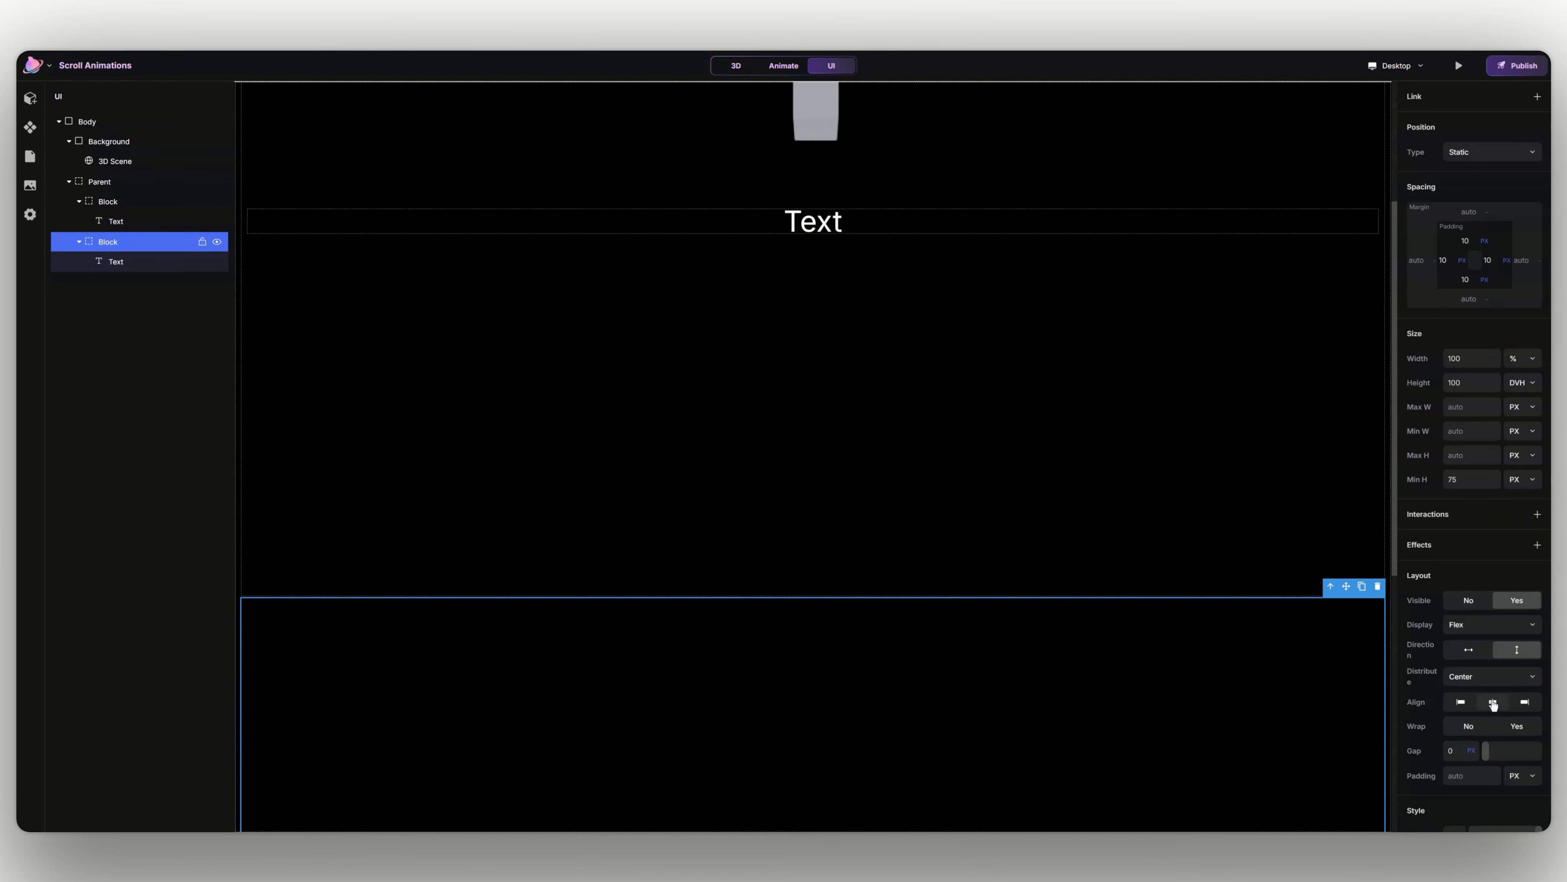
click(1492, 703)
- Preview the two-section page, restart it to check both text animations, and return to the editor
scroll(1056, 713, down, 6)
click(1455, 66)
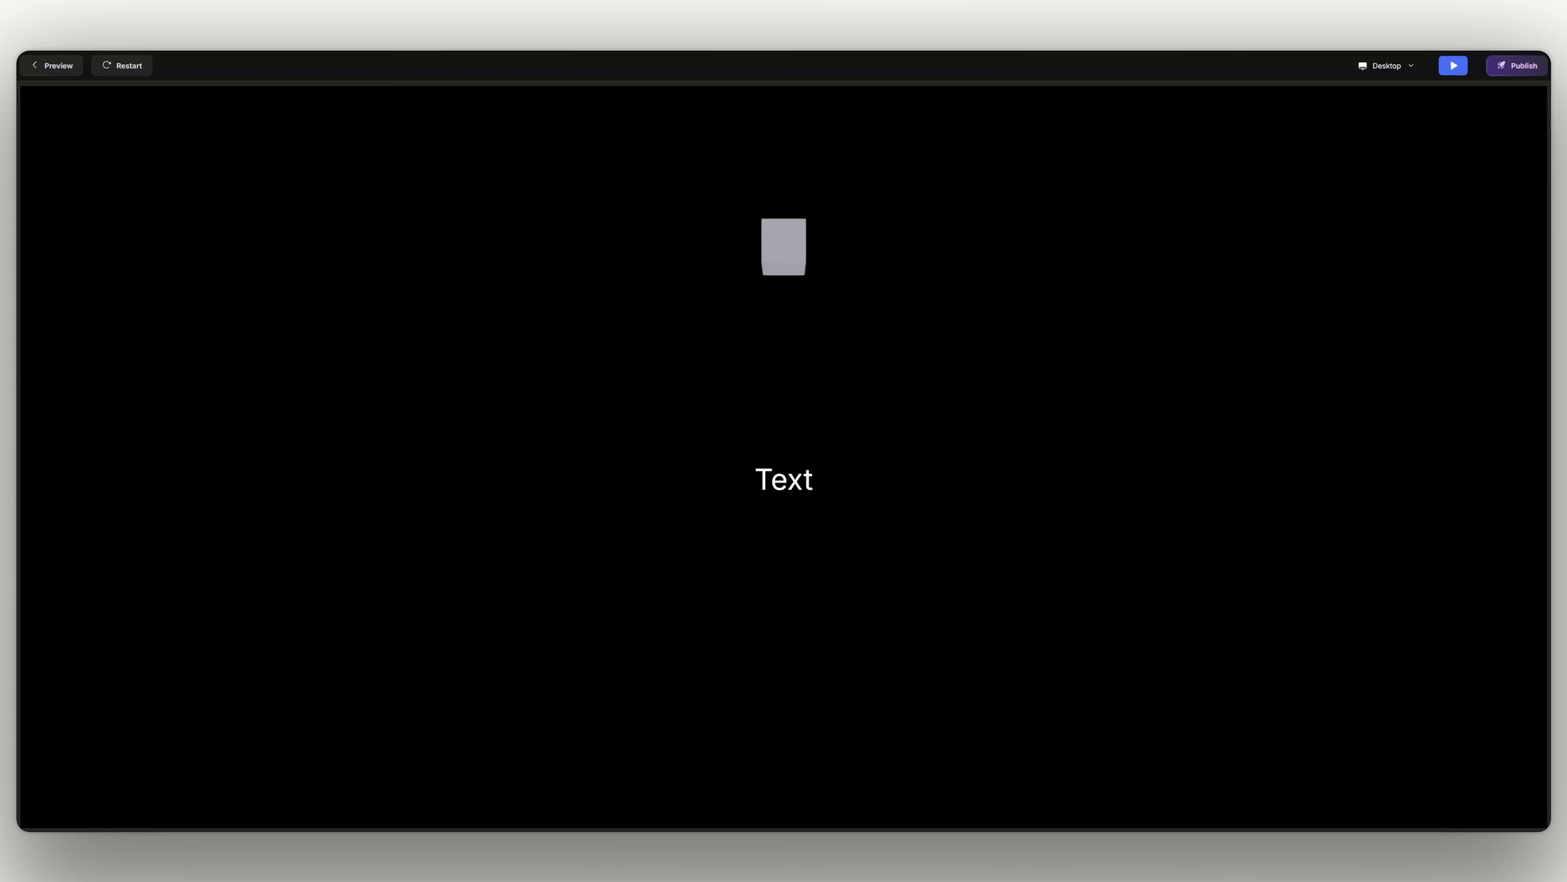
click(144, 68)
click(116, 69)
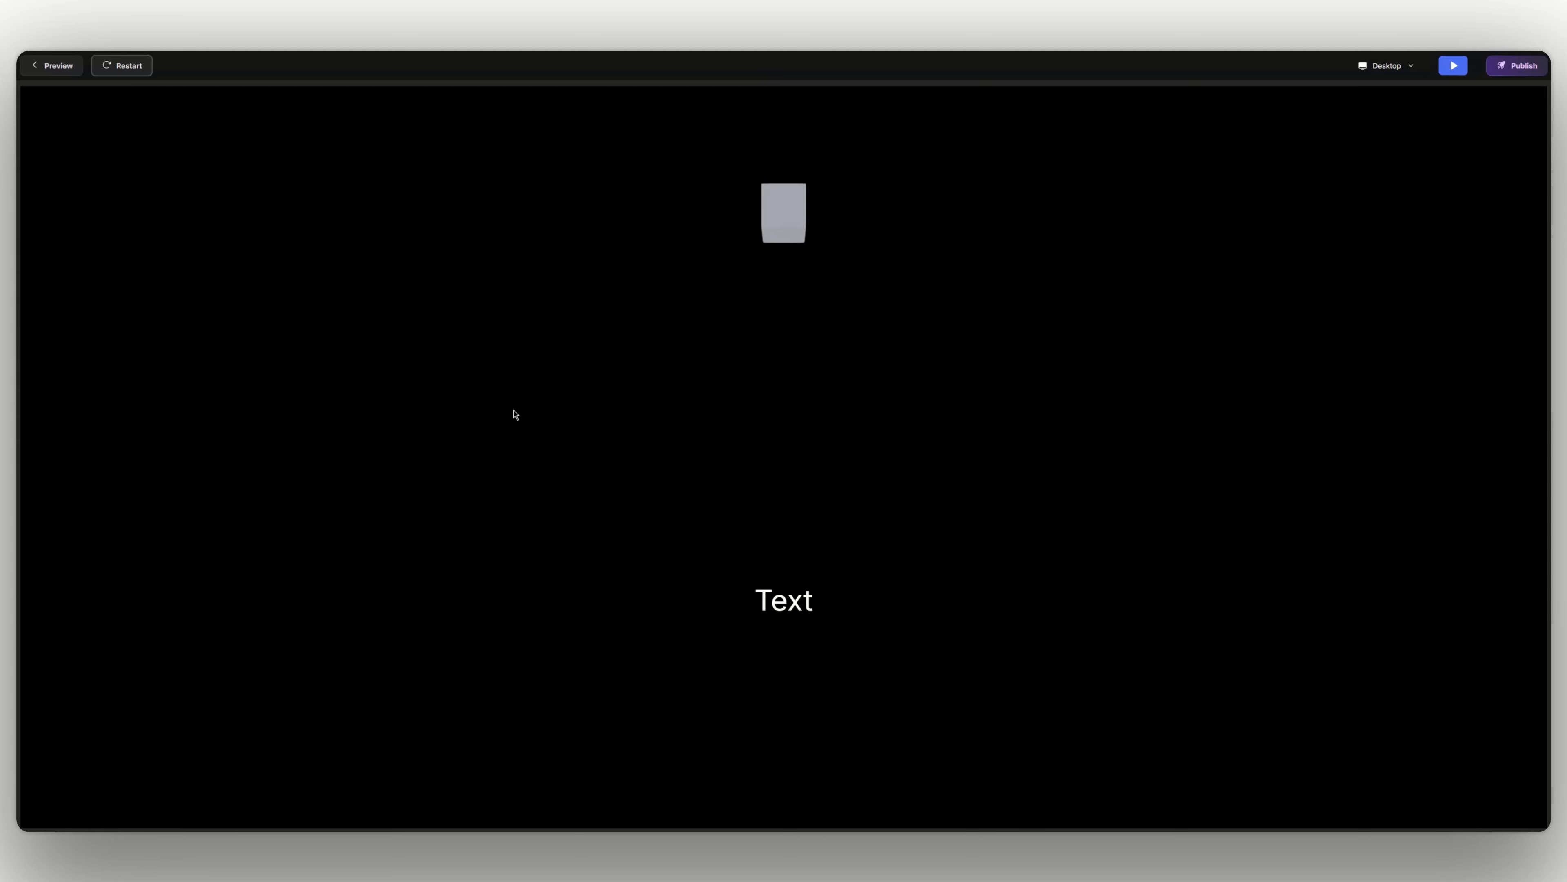
click(1454, 65)
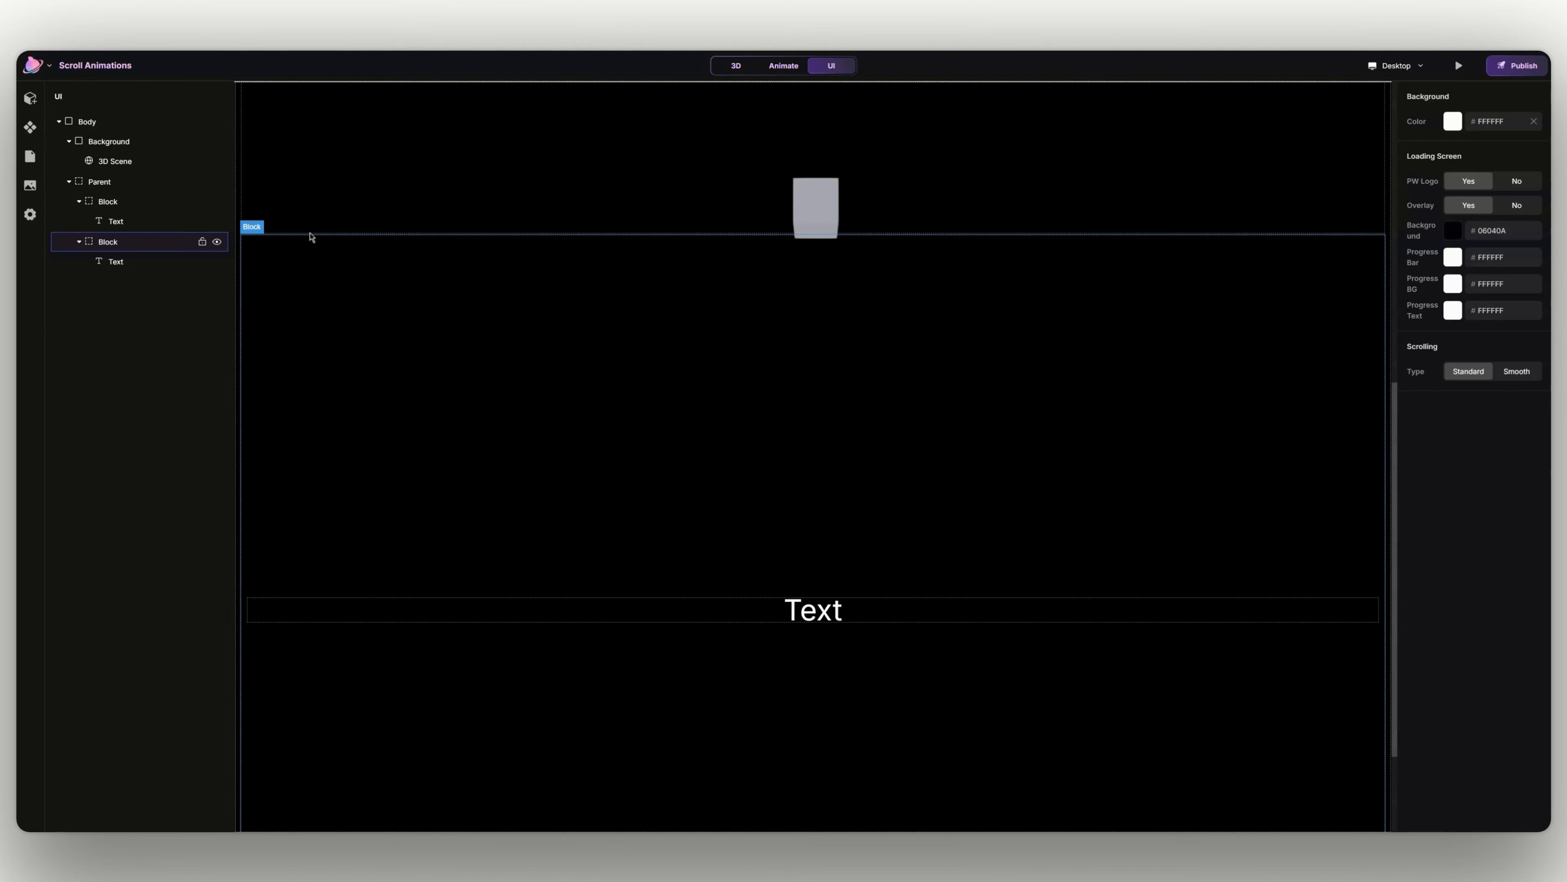
- Apply the Slide In Bottom preset to the first block's text and open its Enter effect settings
click(151, 221)
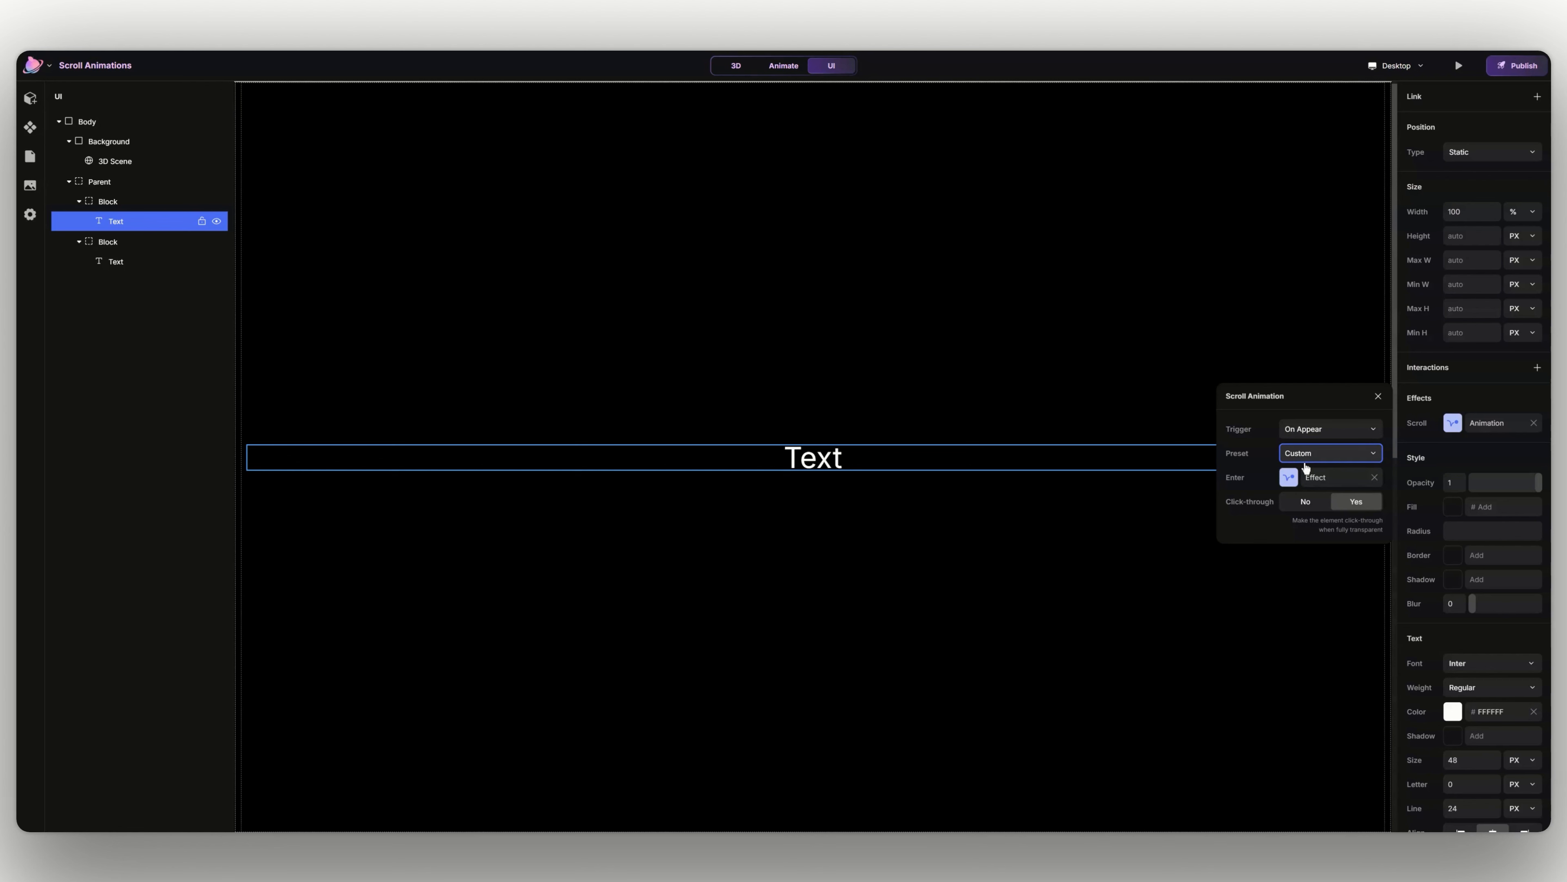
click(1327, 454)
click(1326, 554)
click(1334, 480)
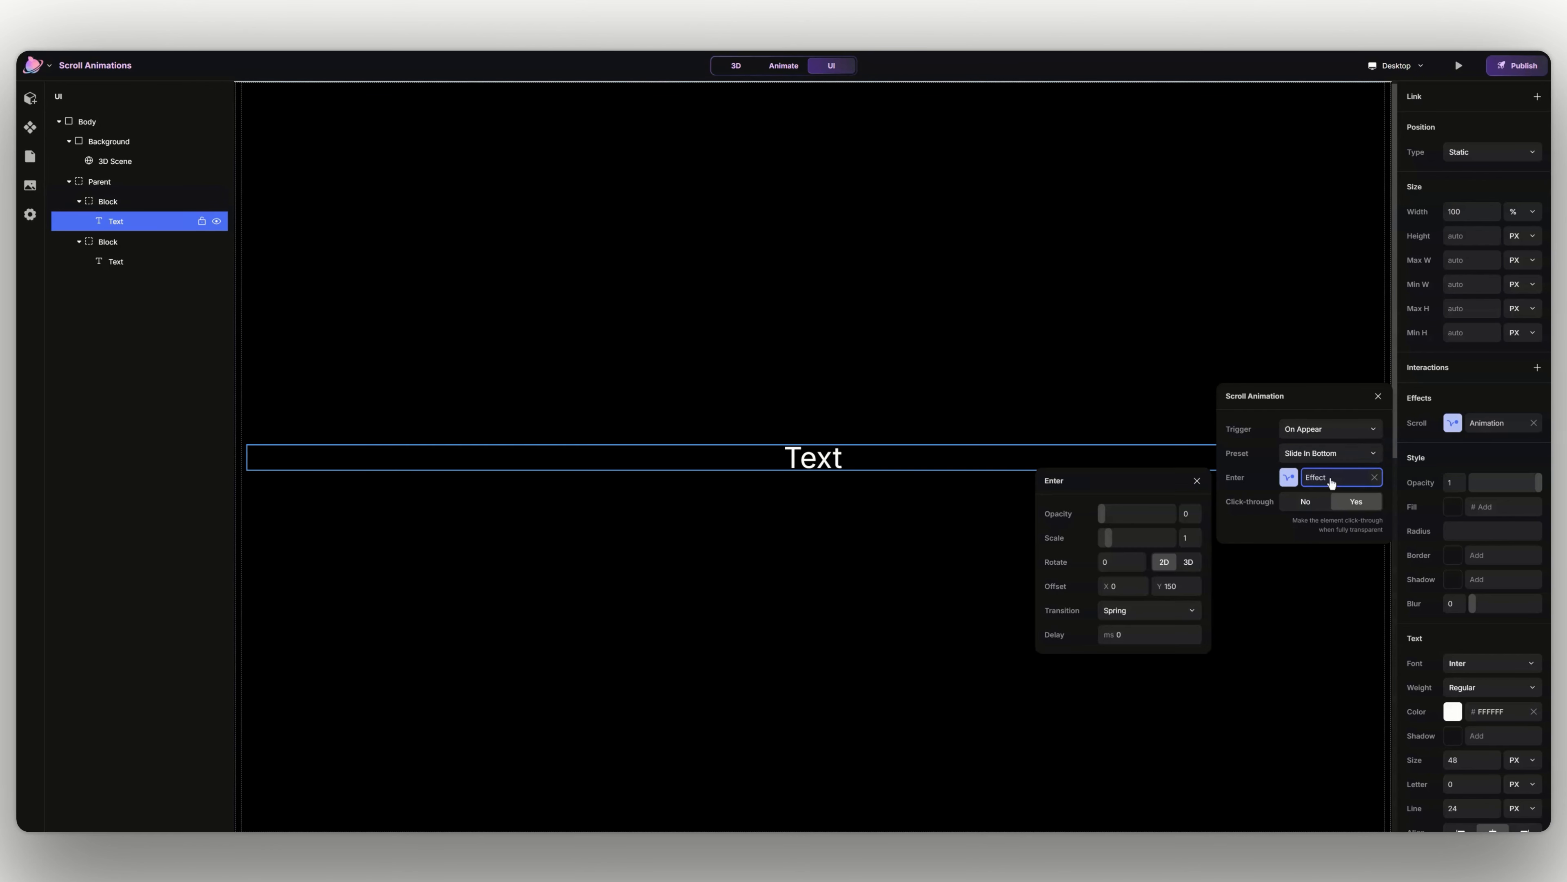
- Set the Enter effect's Y offset to 50, transition to Ease In Out and delay to 100 ms
click(1174, 588)
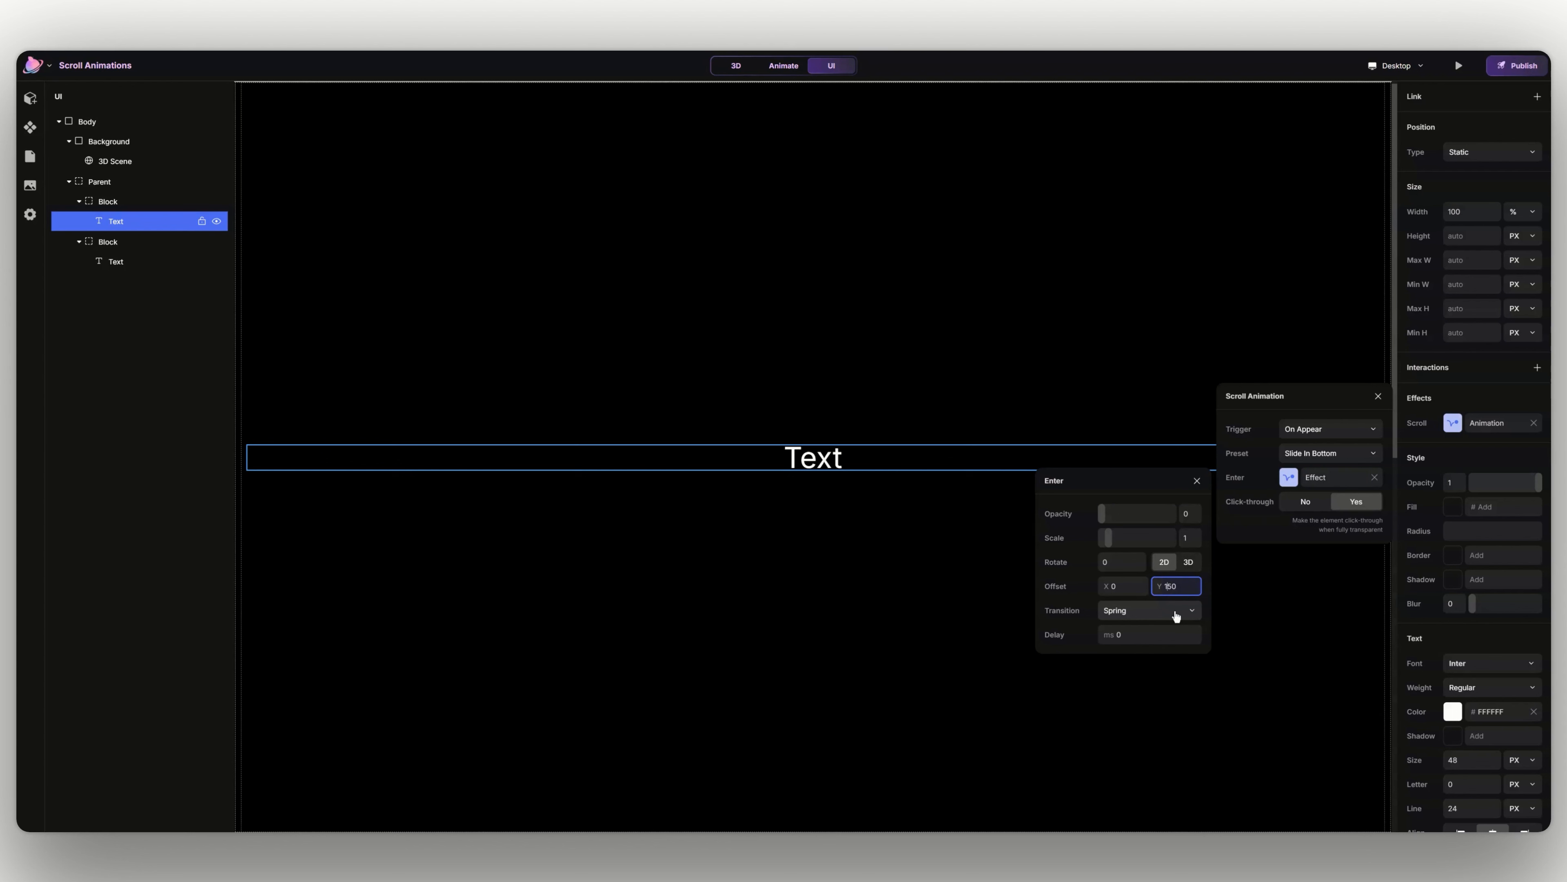
key(BackSpace)
key(Tab)
click(1161, 655)
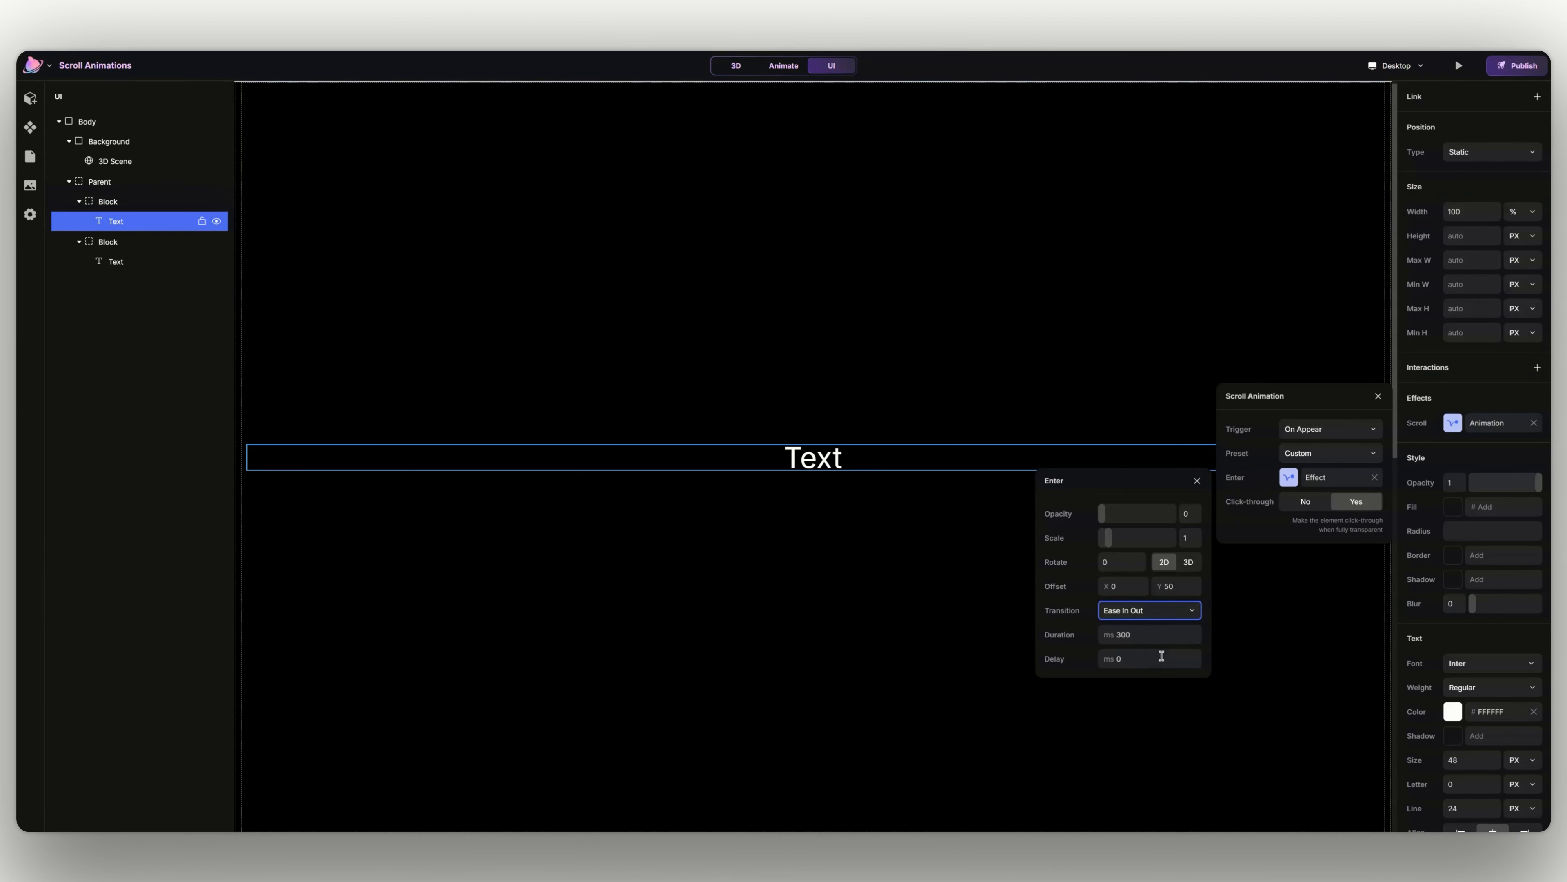
click(1131, 658)
text(100)
key(Return)
- Preview the page and restart it to replay the first text's slide-in, then exit the preview
click(1458, 65)
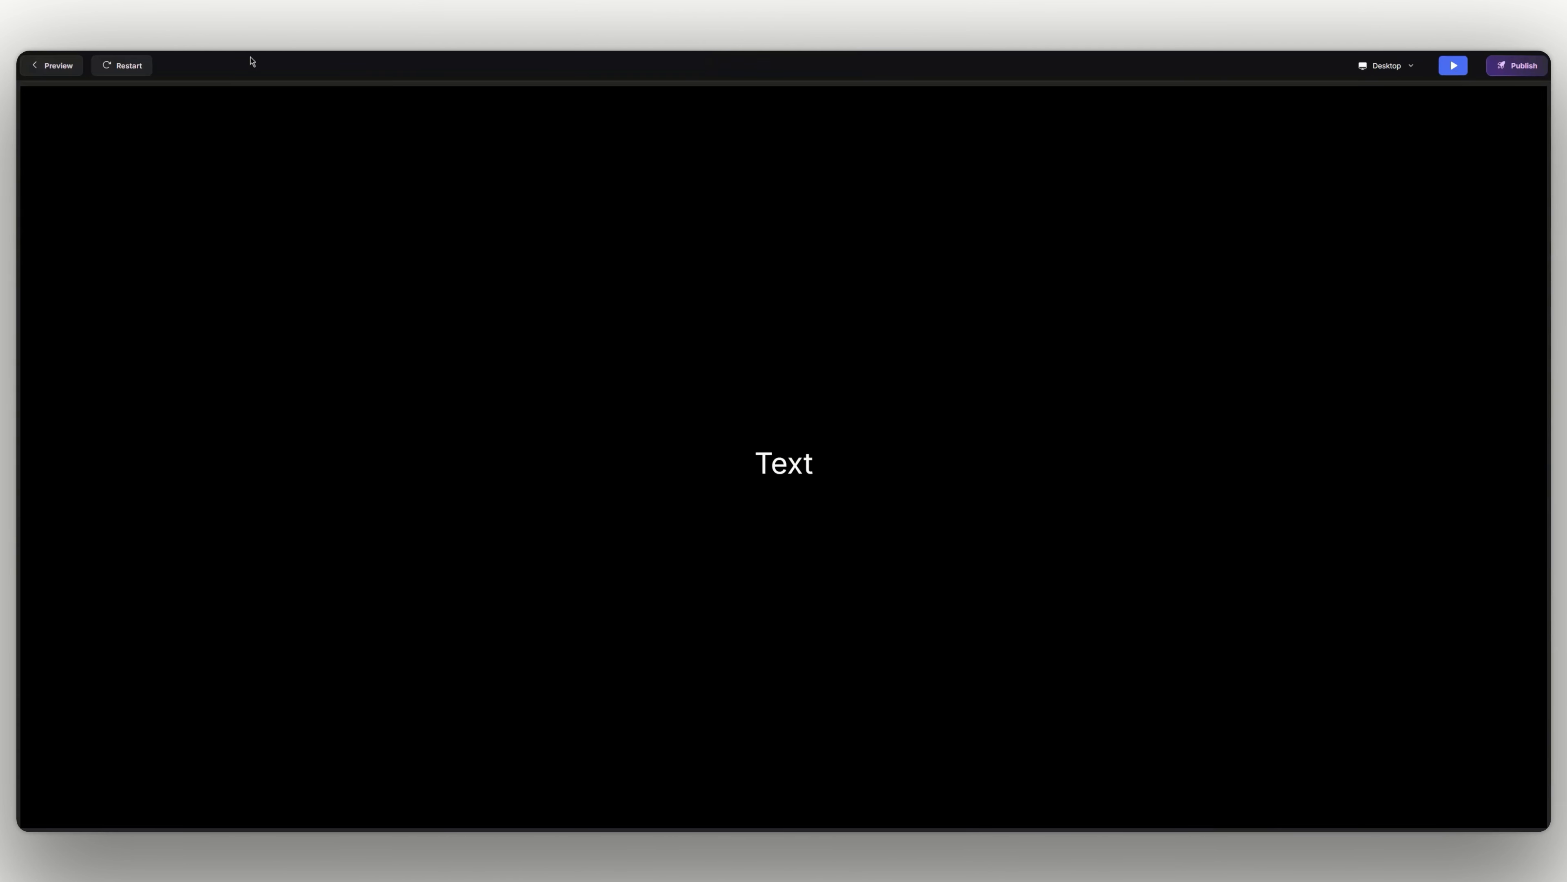
click(146, 69)
click(150, 73)
key(Escape)
- Set the first text's scroll animation trigger to On Scroll with the Scale Out preset and open its To effect
click(783, 454)
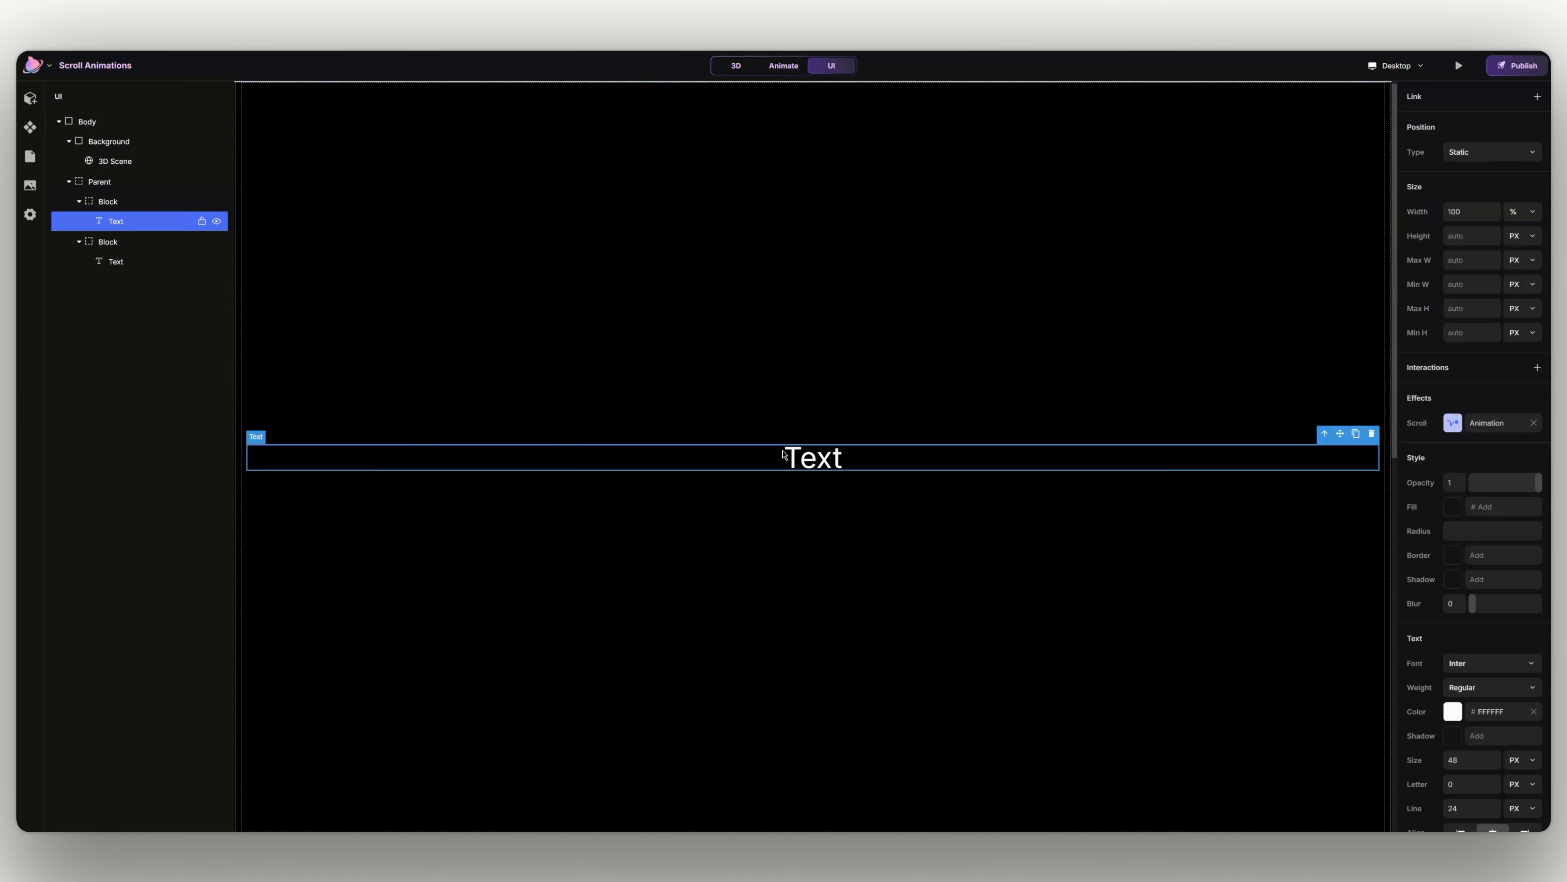
click(1475, 422)
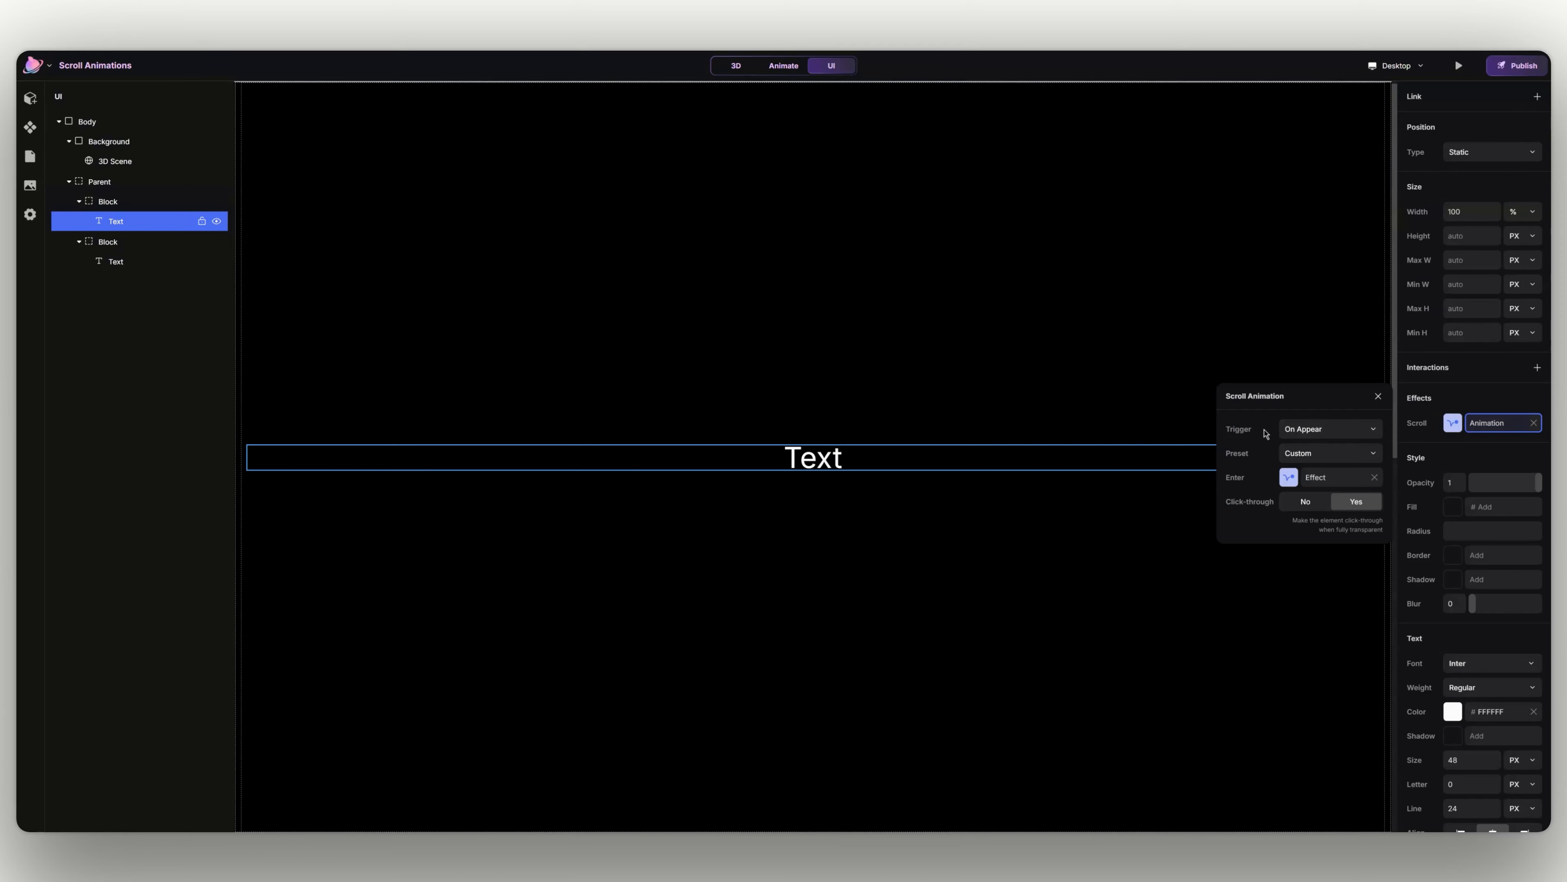
click(1287, 426)
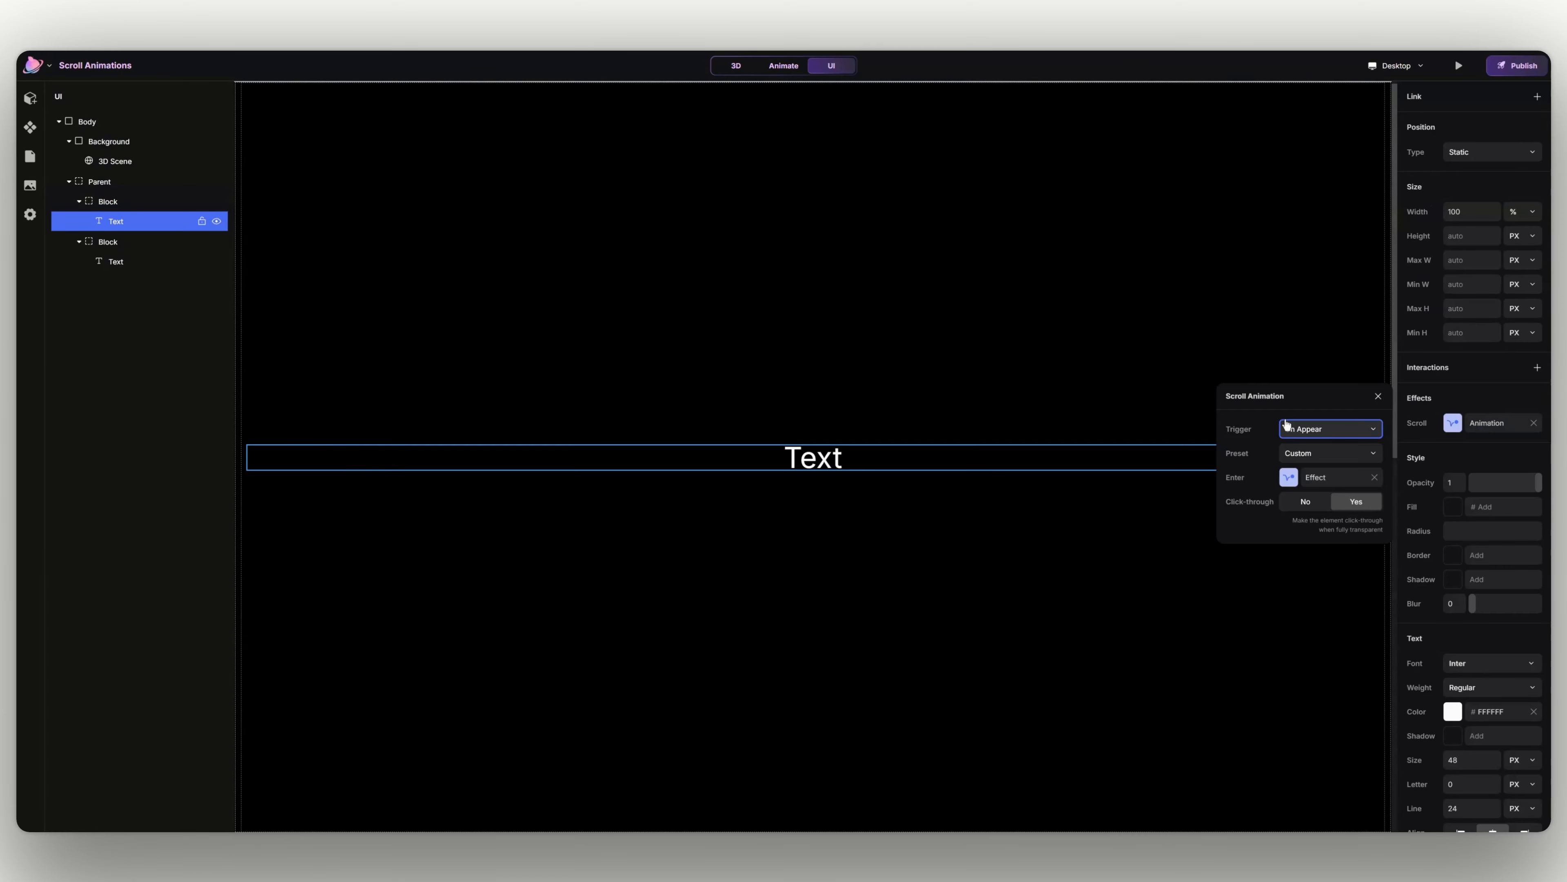
click(1296, 444)
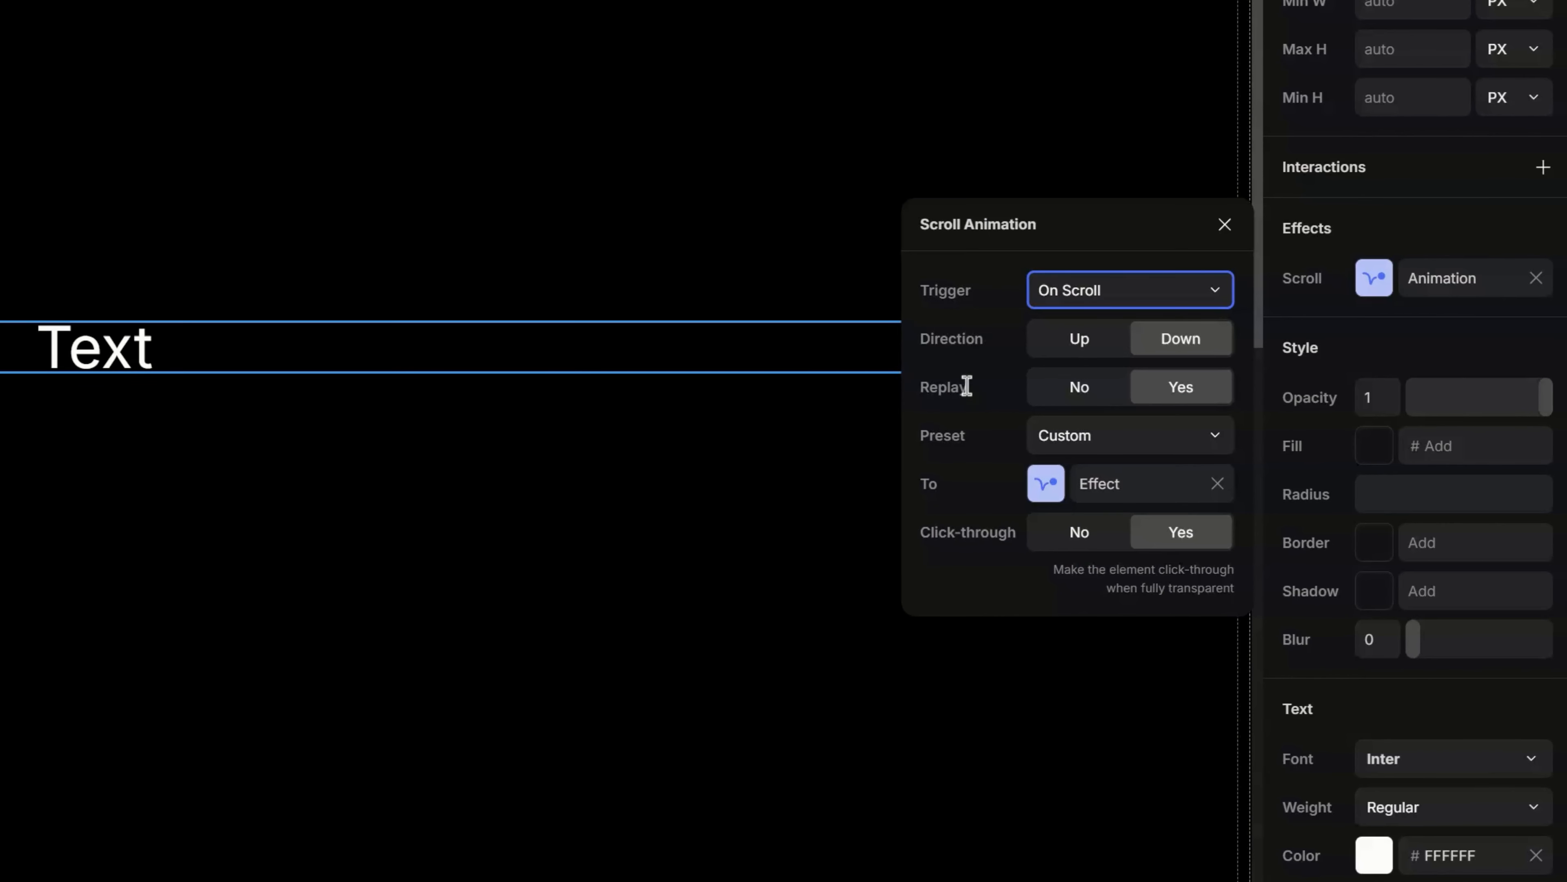
click(1085, 454)
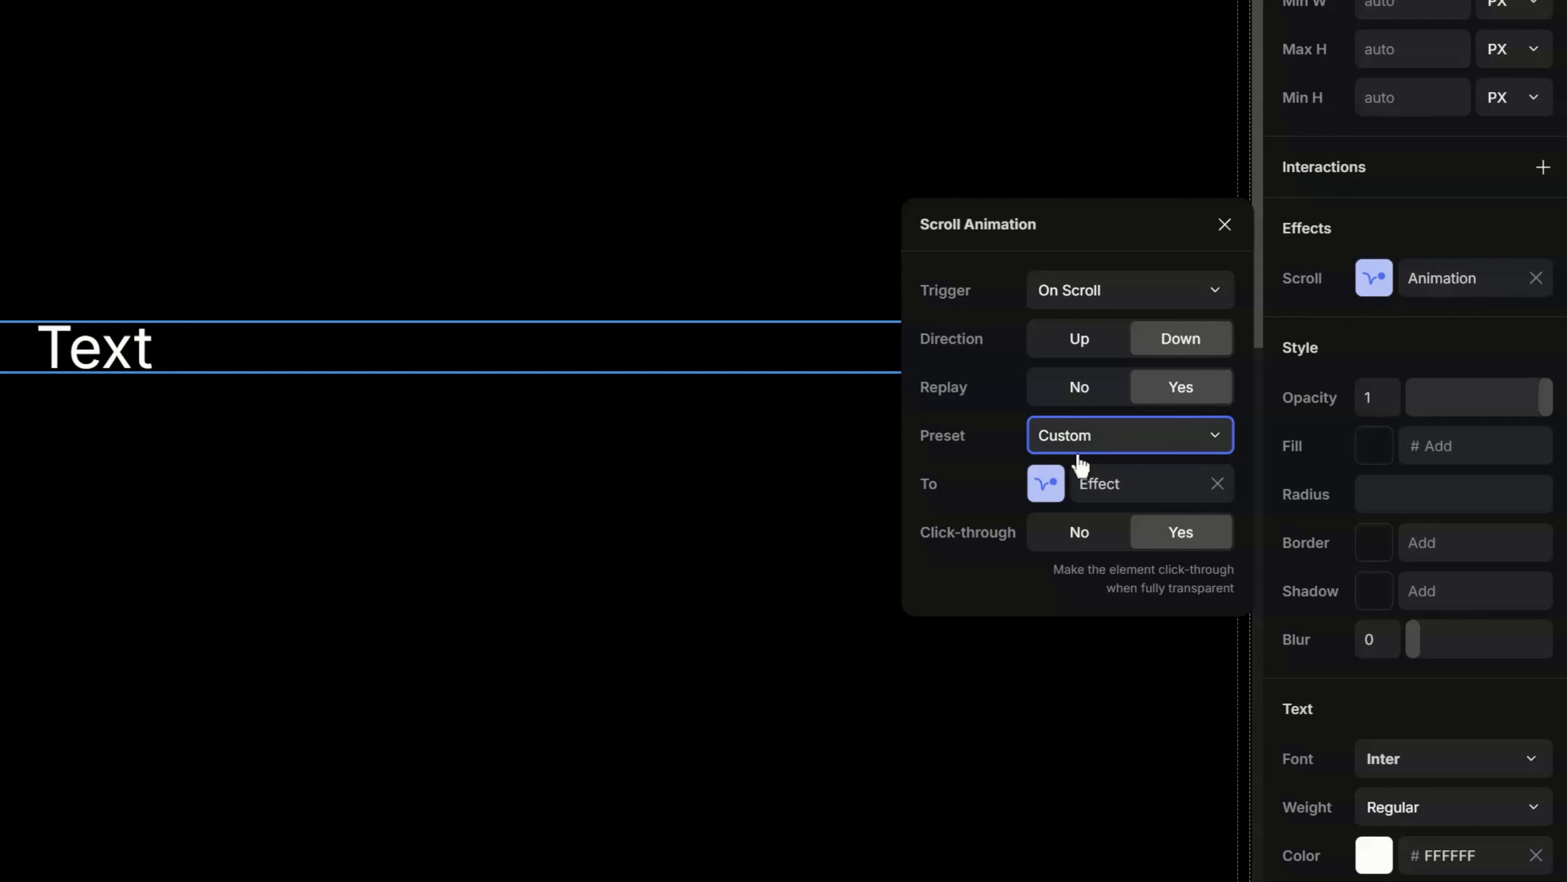
click(1099, 489)
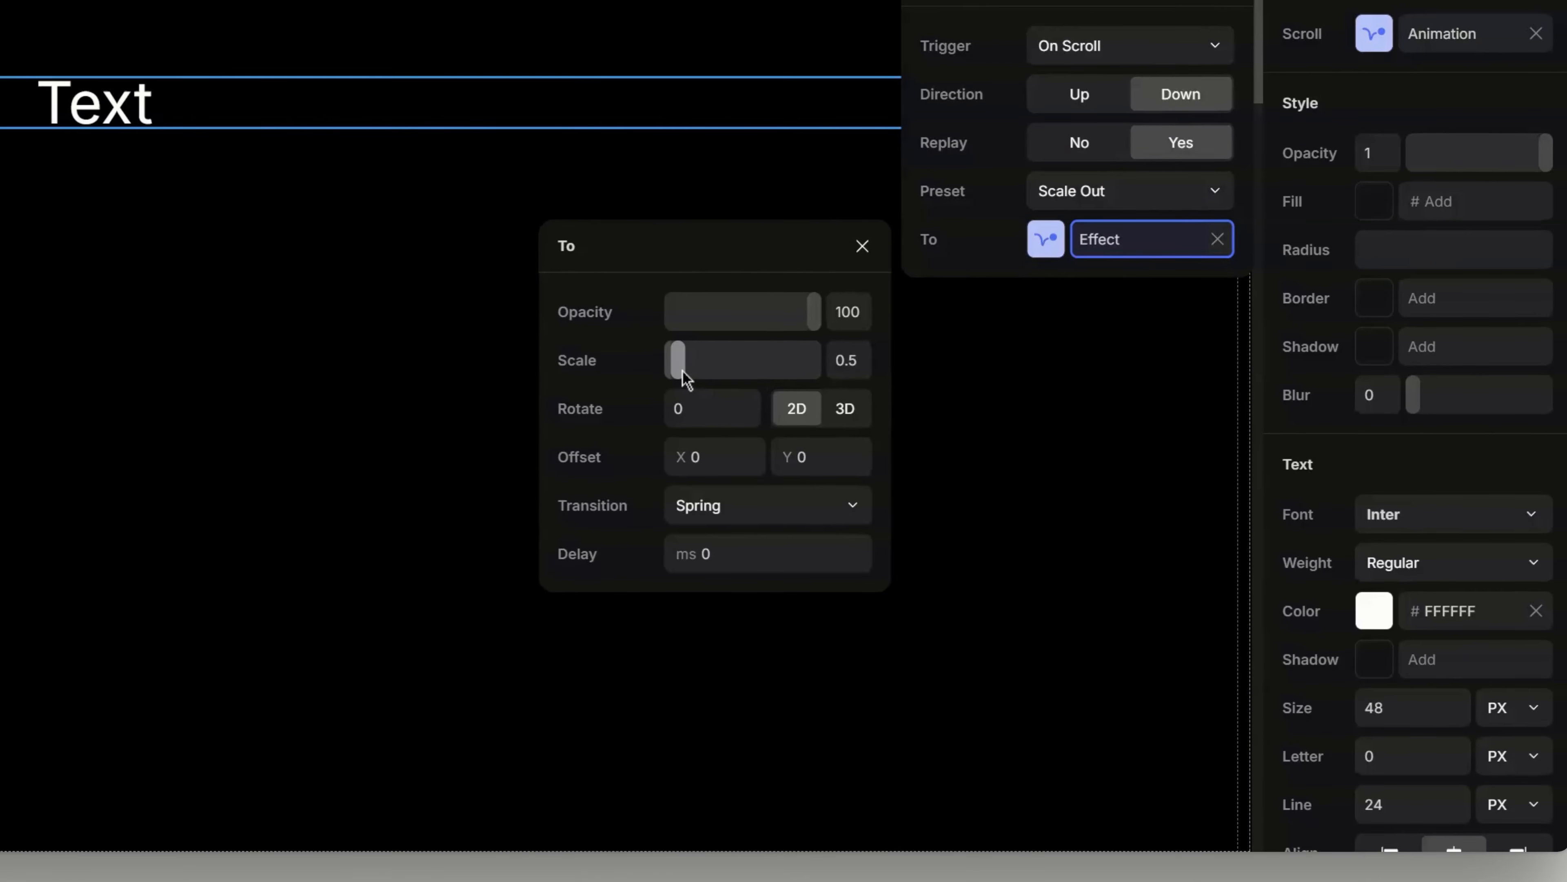
- Set the To effect's scale to 1.5 and its transition to Ease In Out
click(845, 362)
key(BackSpace)
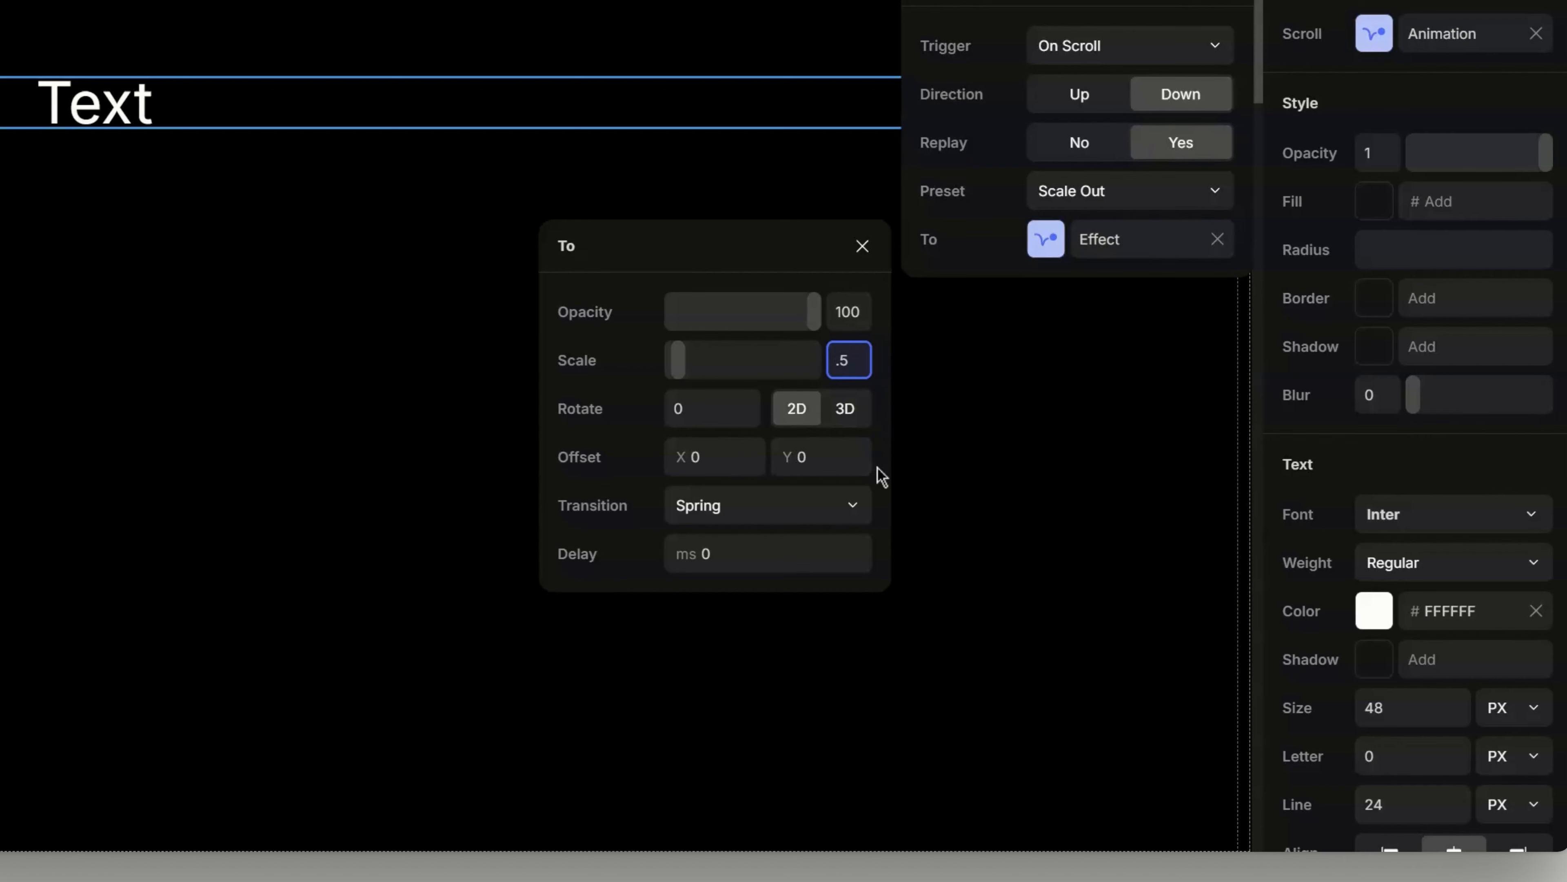
text(1)
key(Return)
click(798, 511)
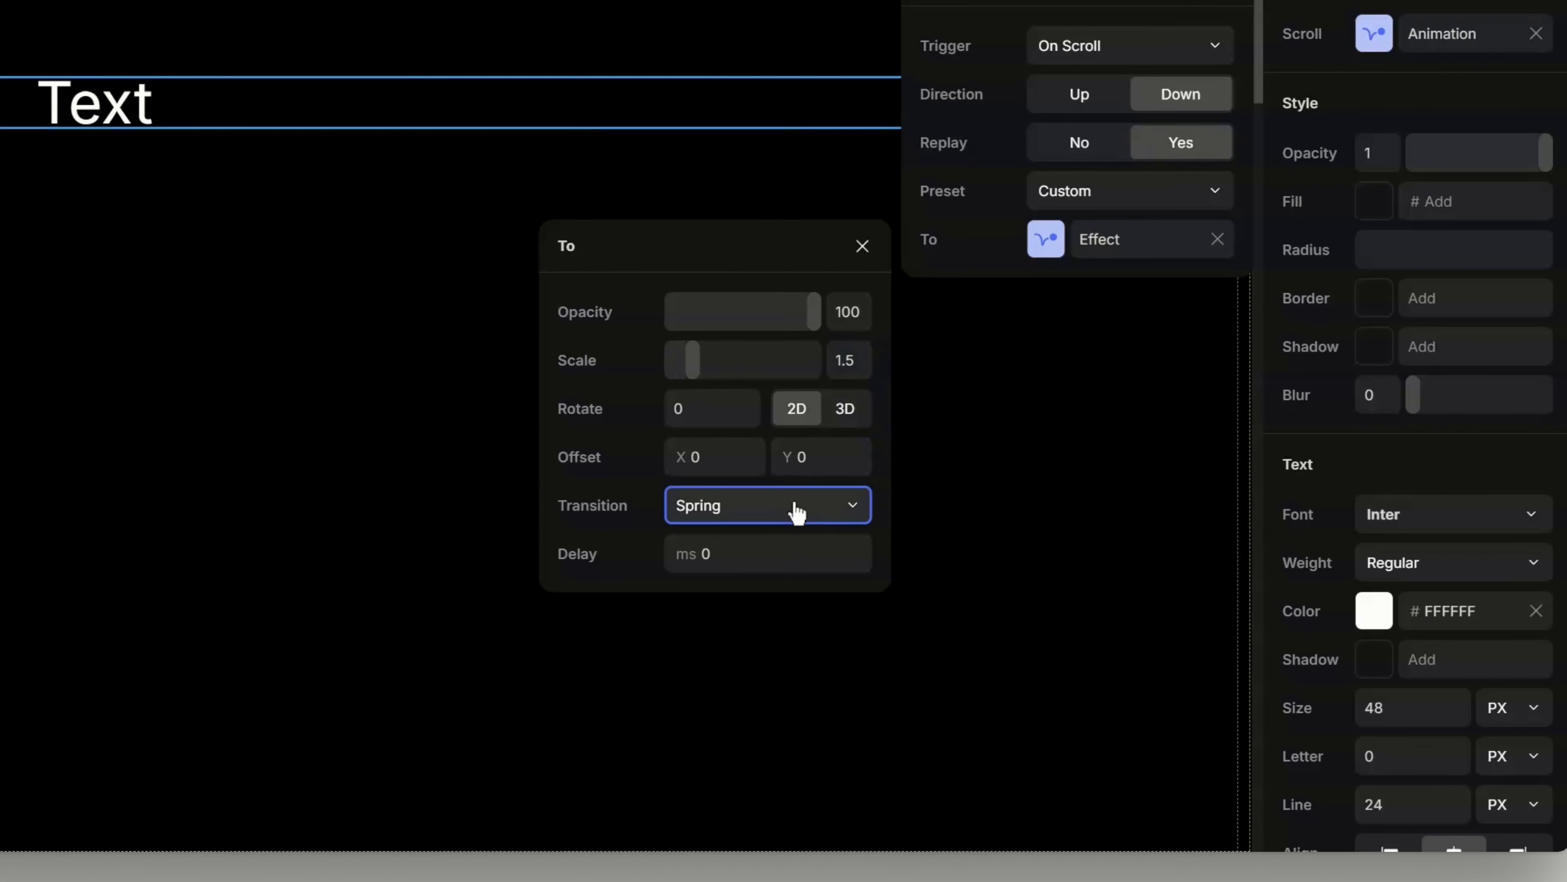
click(801, 488)
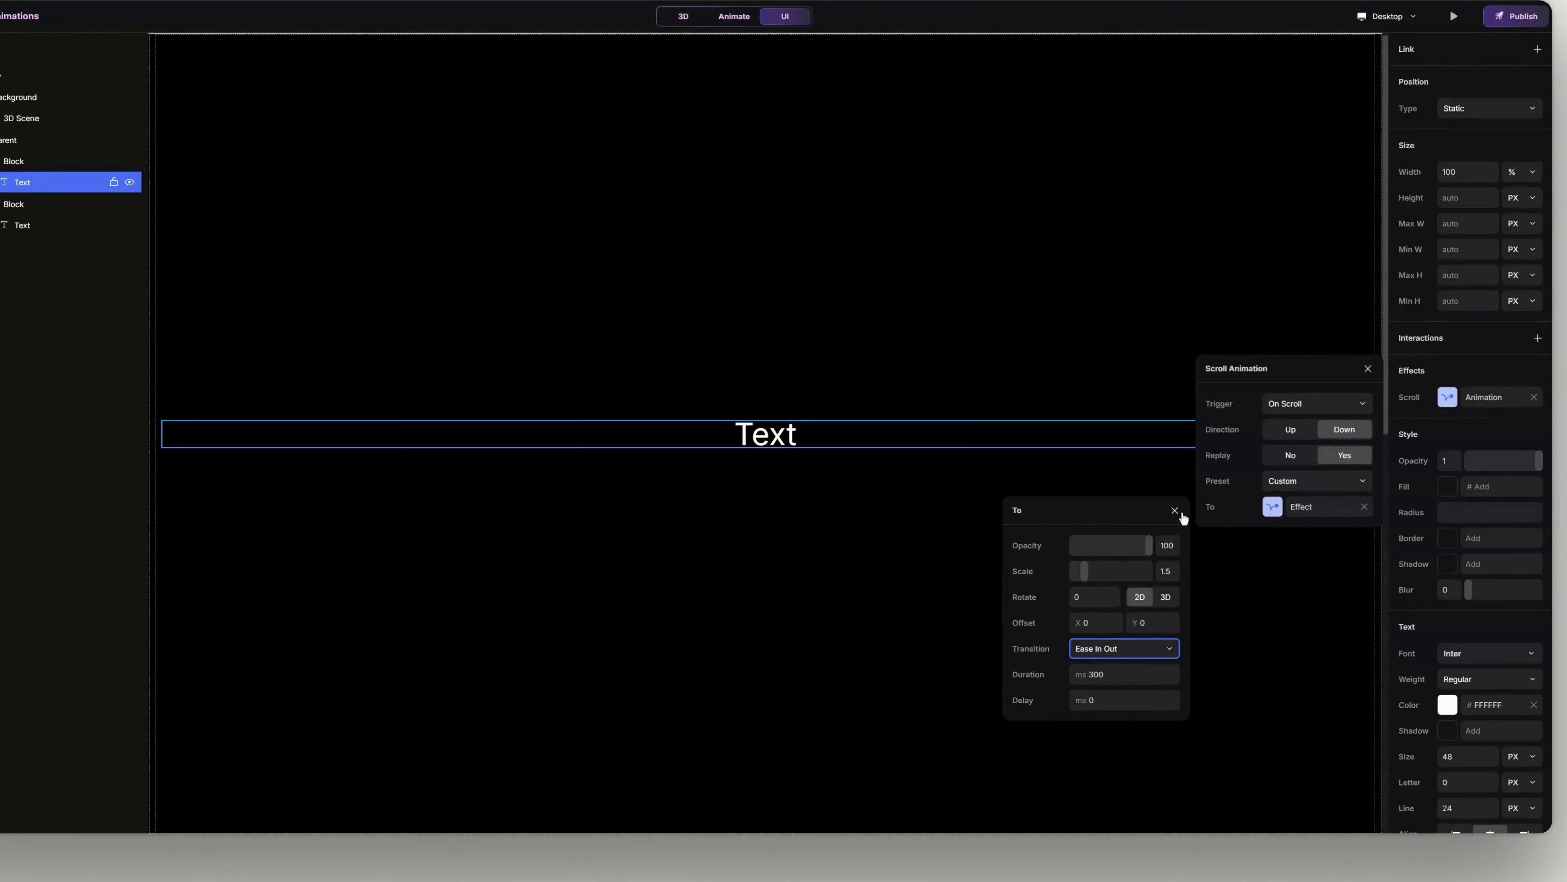
- Close the effect settings and preview how the first text scales while scrolling the page
click(924, 299)
click(1459, 66)
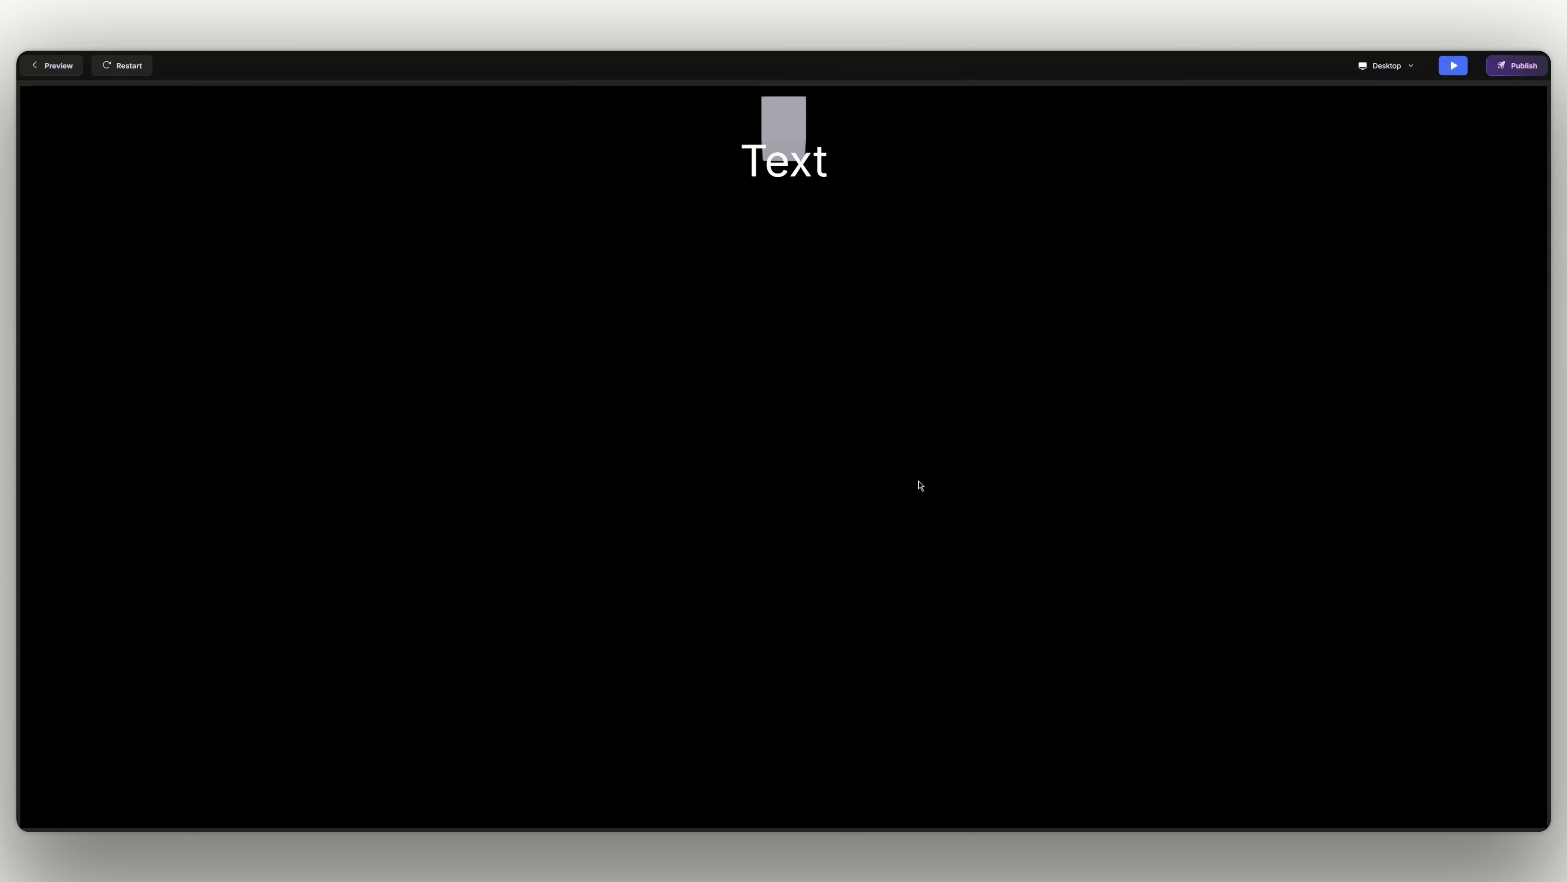
click(1455, 66)
- Apply the Fade Out preset to the first text's scroll animation and set its To effect transition to Linear
click(787, 455)
click(1521, 424)
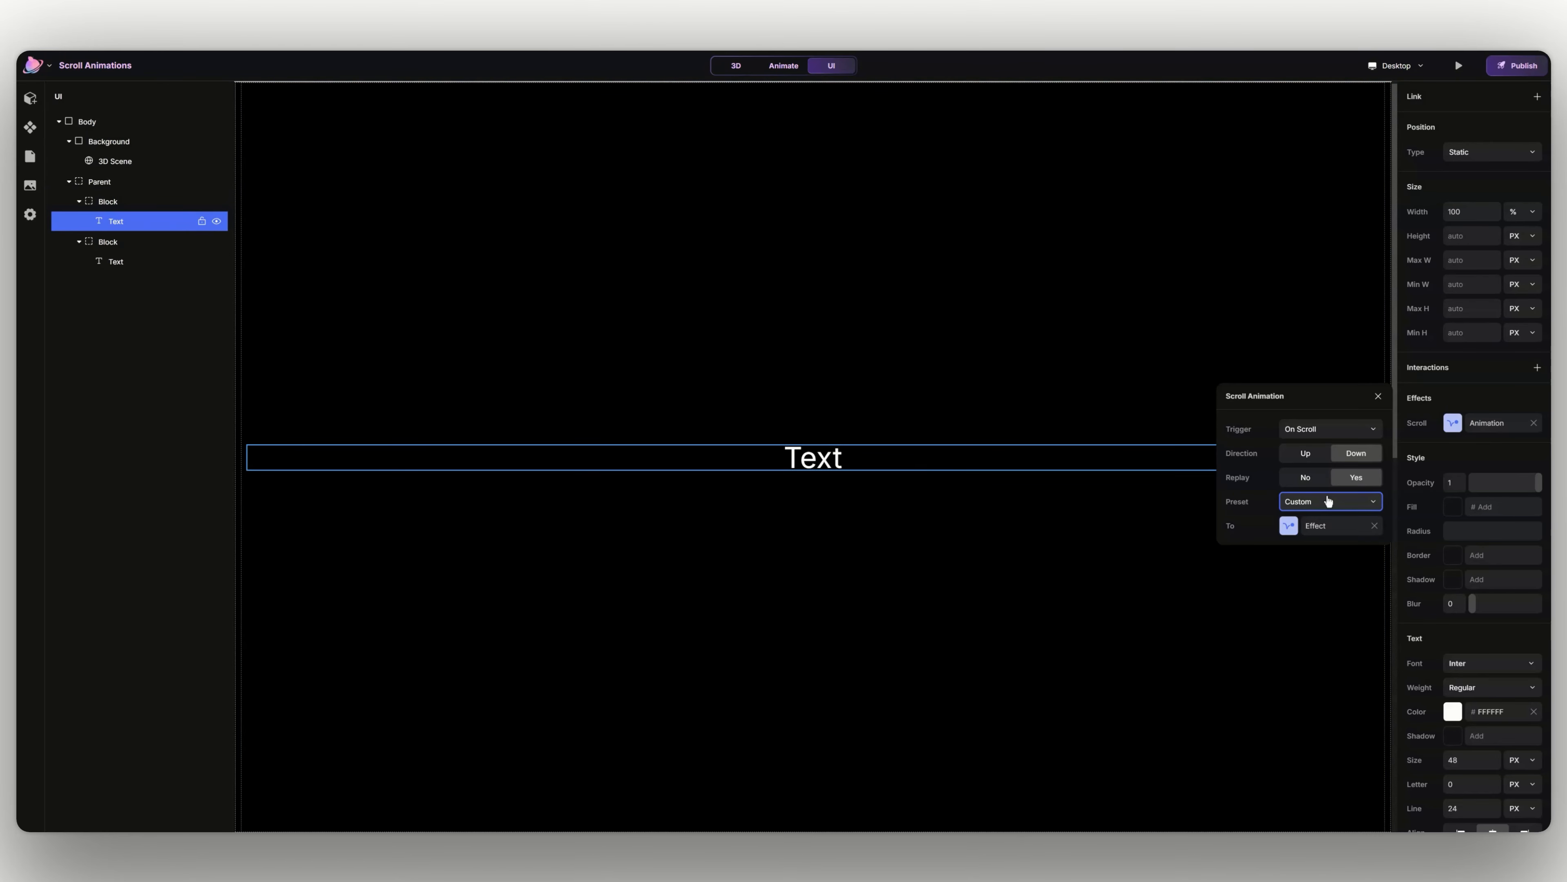
click(1311, 516)
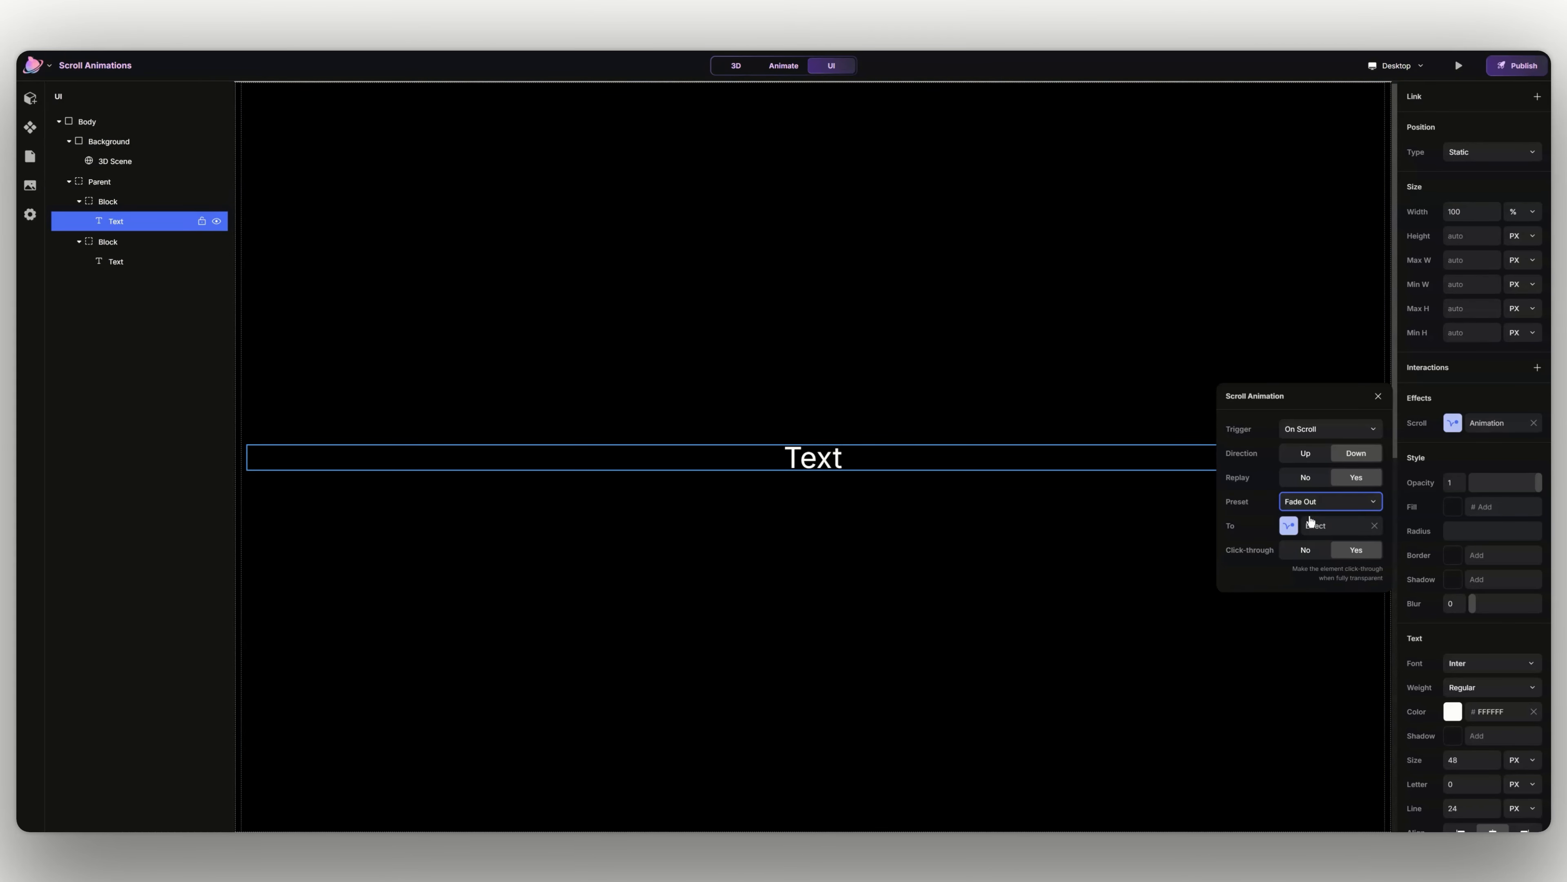
click(1320, 525)
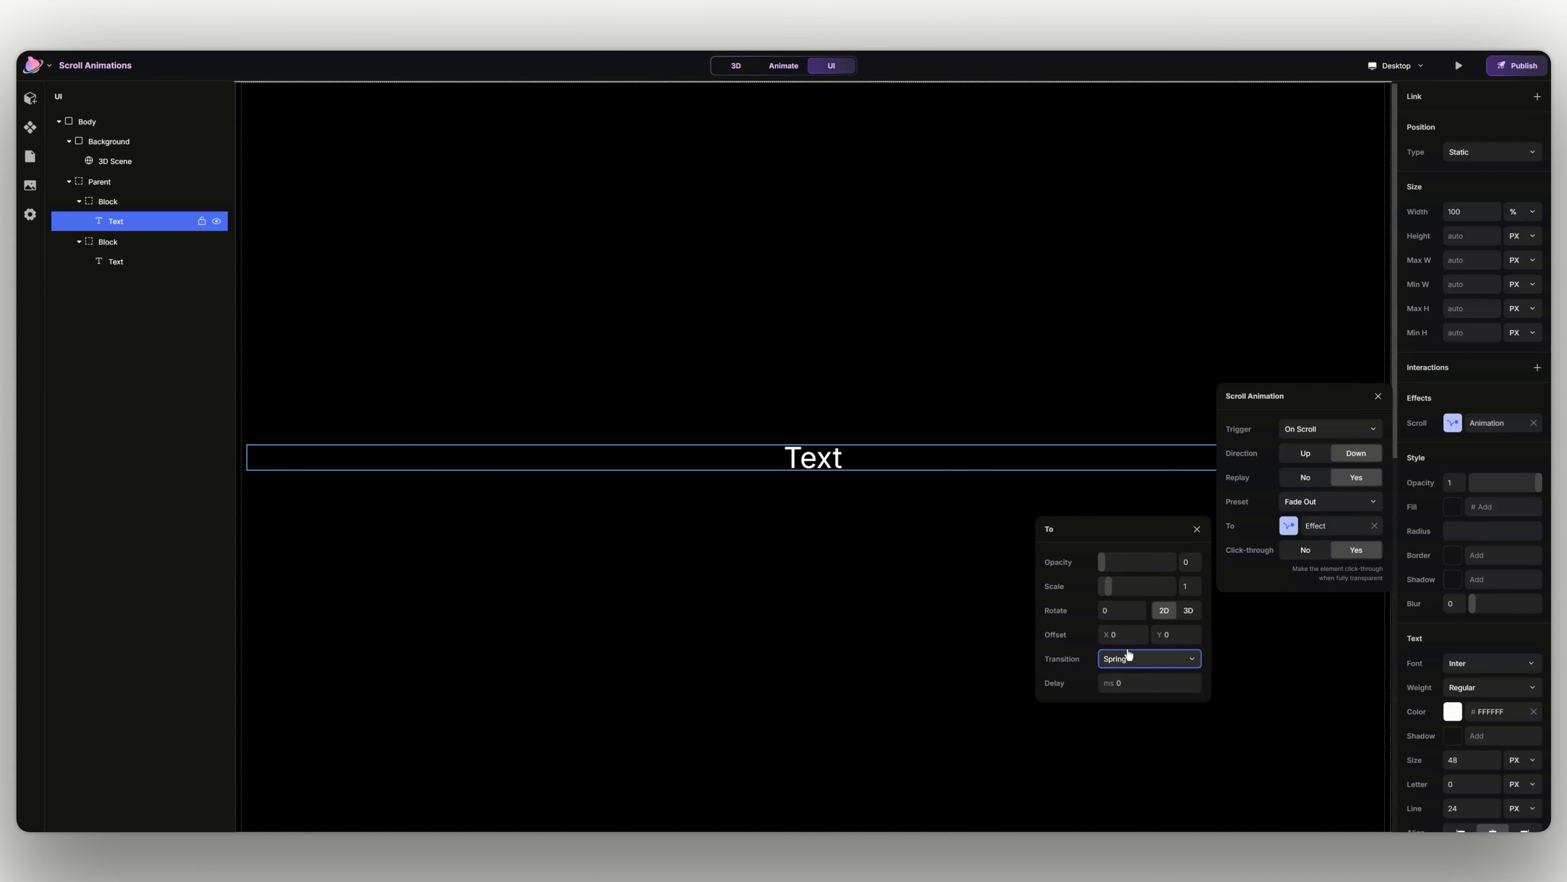
click(1128, 658)
click(1142, 542)
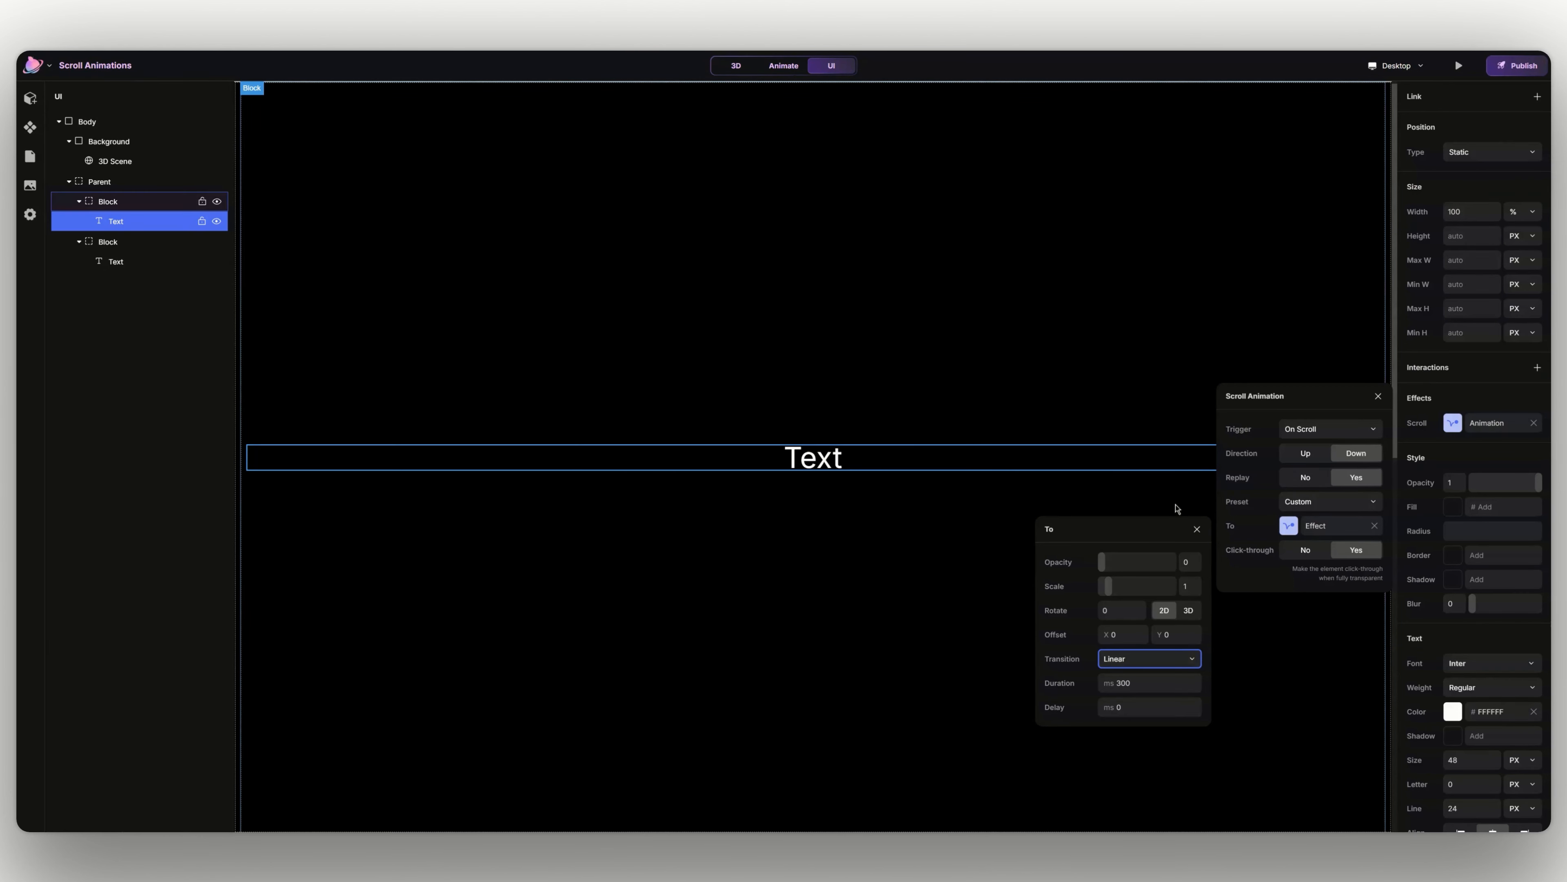
- Close the animation settings and preview the page, scrolling down and up to check the first text's fade-out
click(1196, 529)
click(1378, 396)
click(1459, 65)
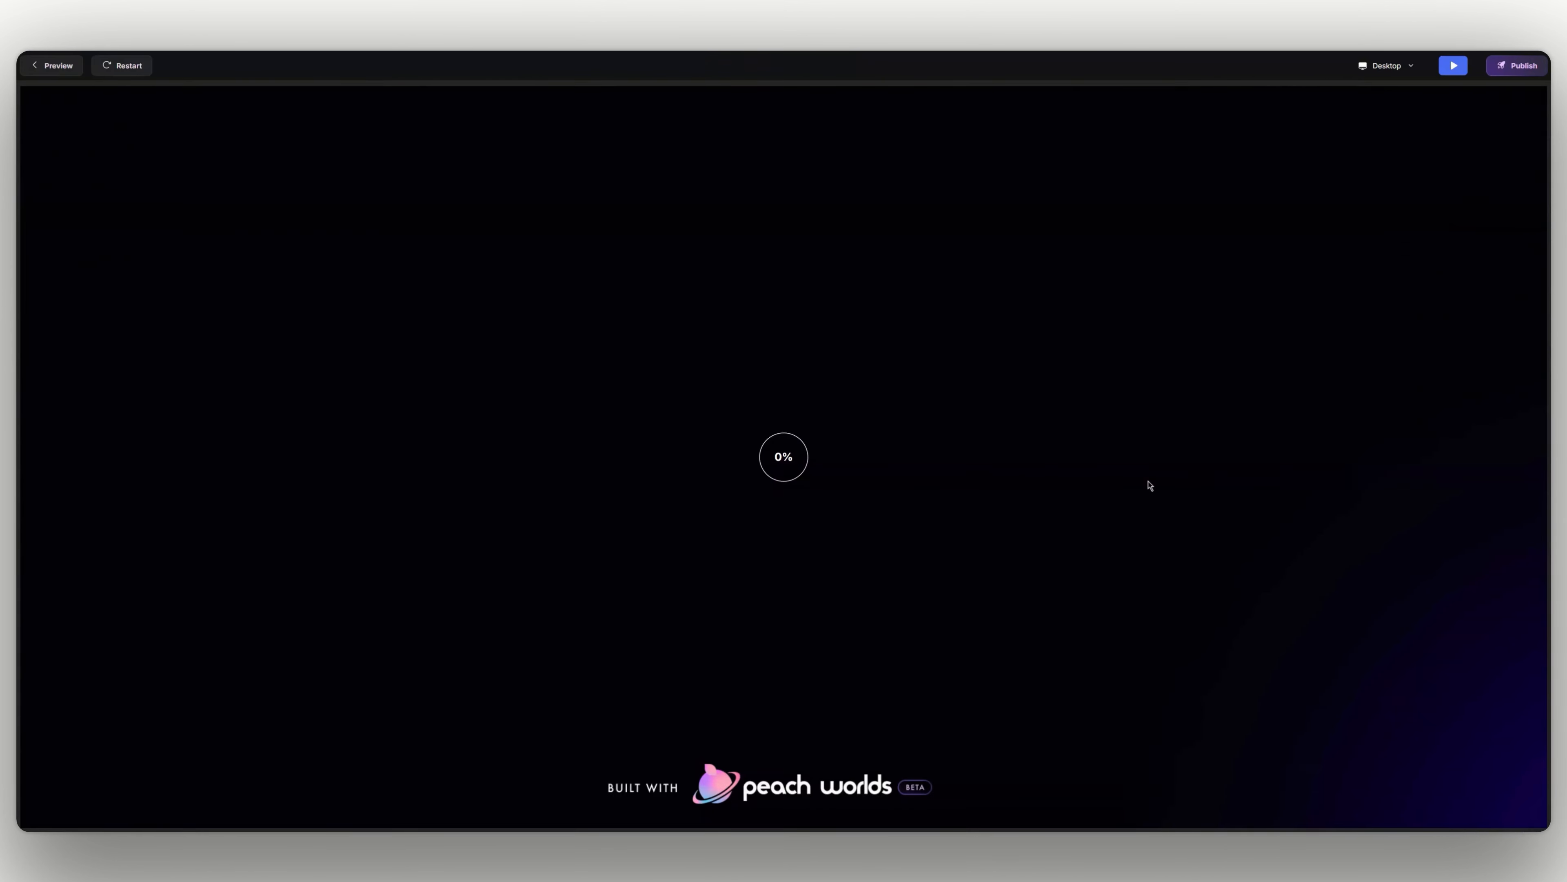
scroll(983, 585, down, 3)
scroll(984, 583, up, 4)
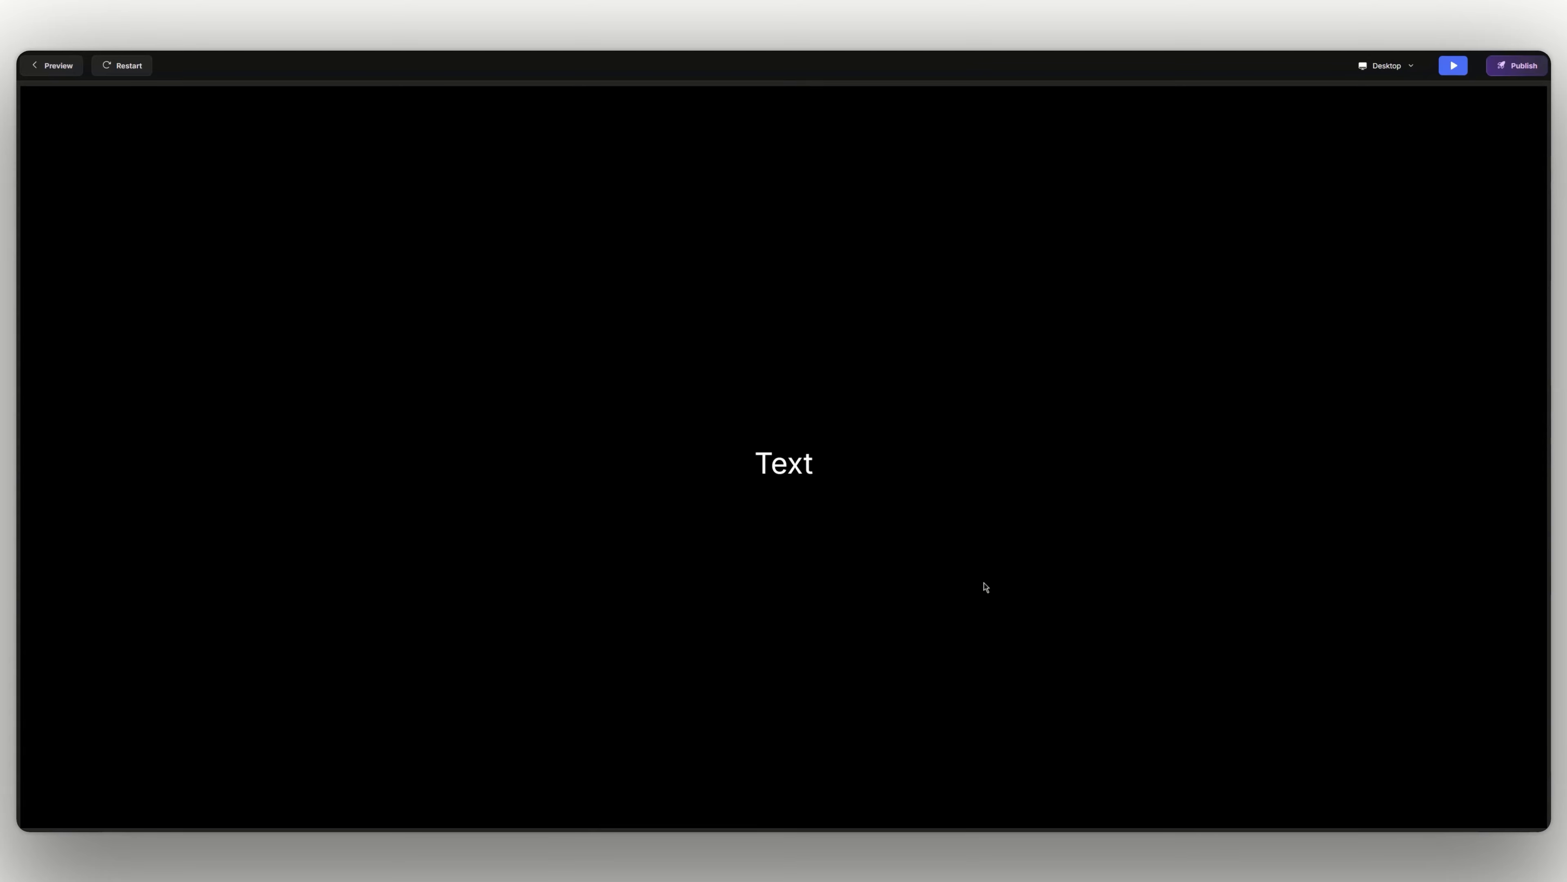
scroll(984, 583, down, 5)
scroll(984, 583, up, 3)
scroll(986, 587, up, 3)
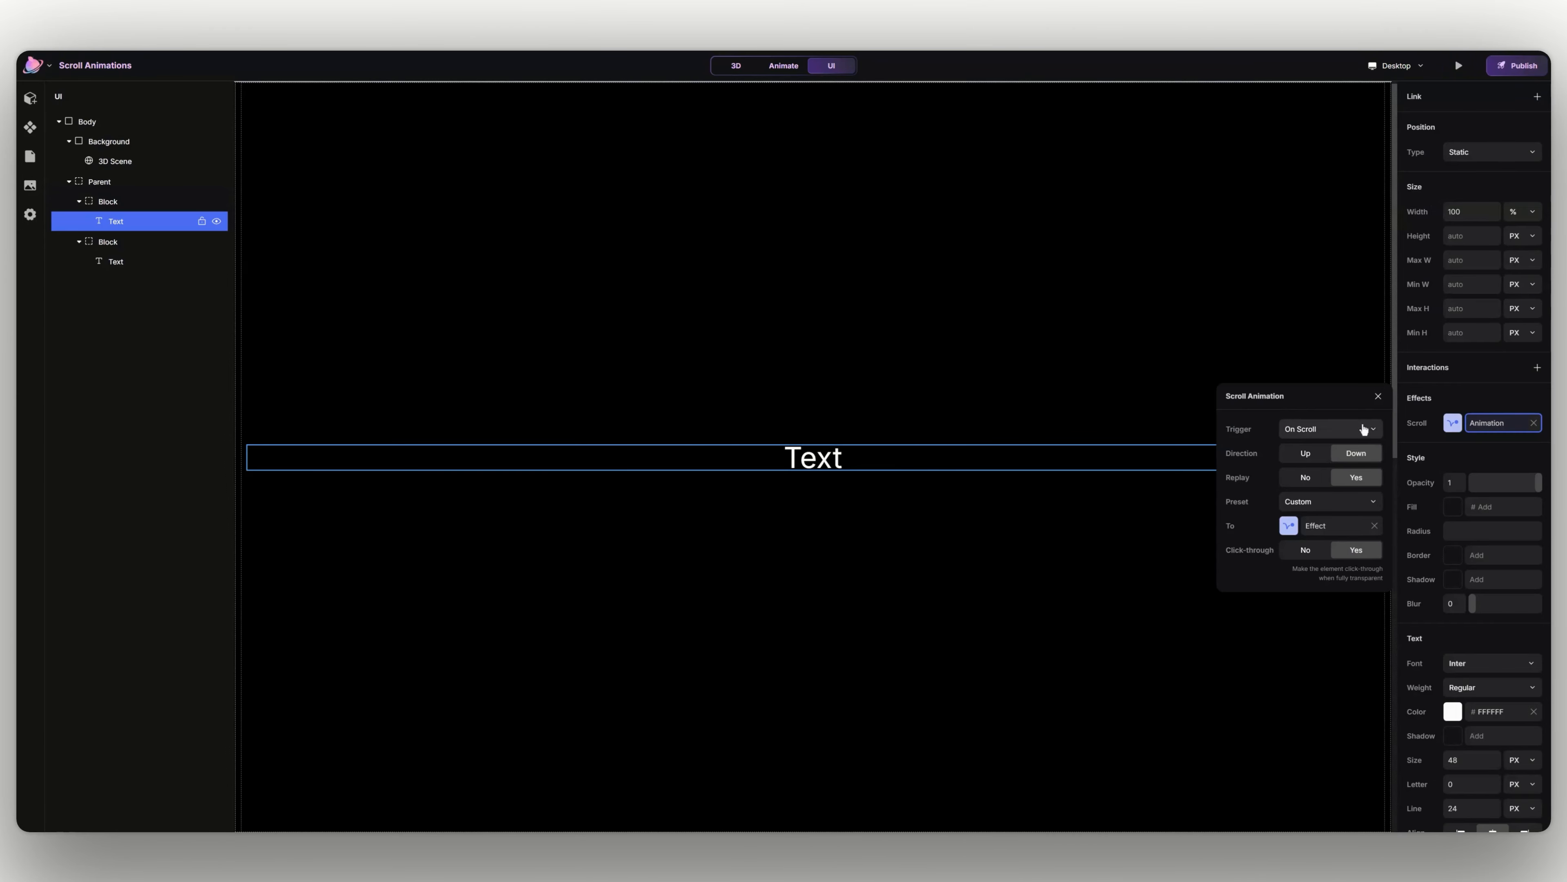
- Set the first text's scroll animation trigger to Element in View
click(1319, 427)
click(1318, 440)
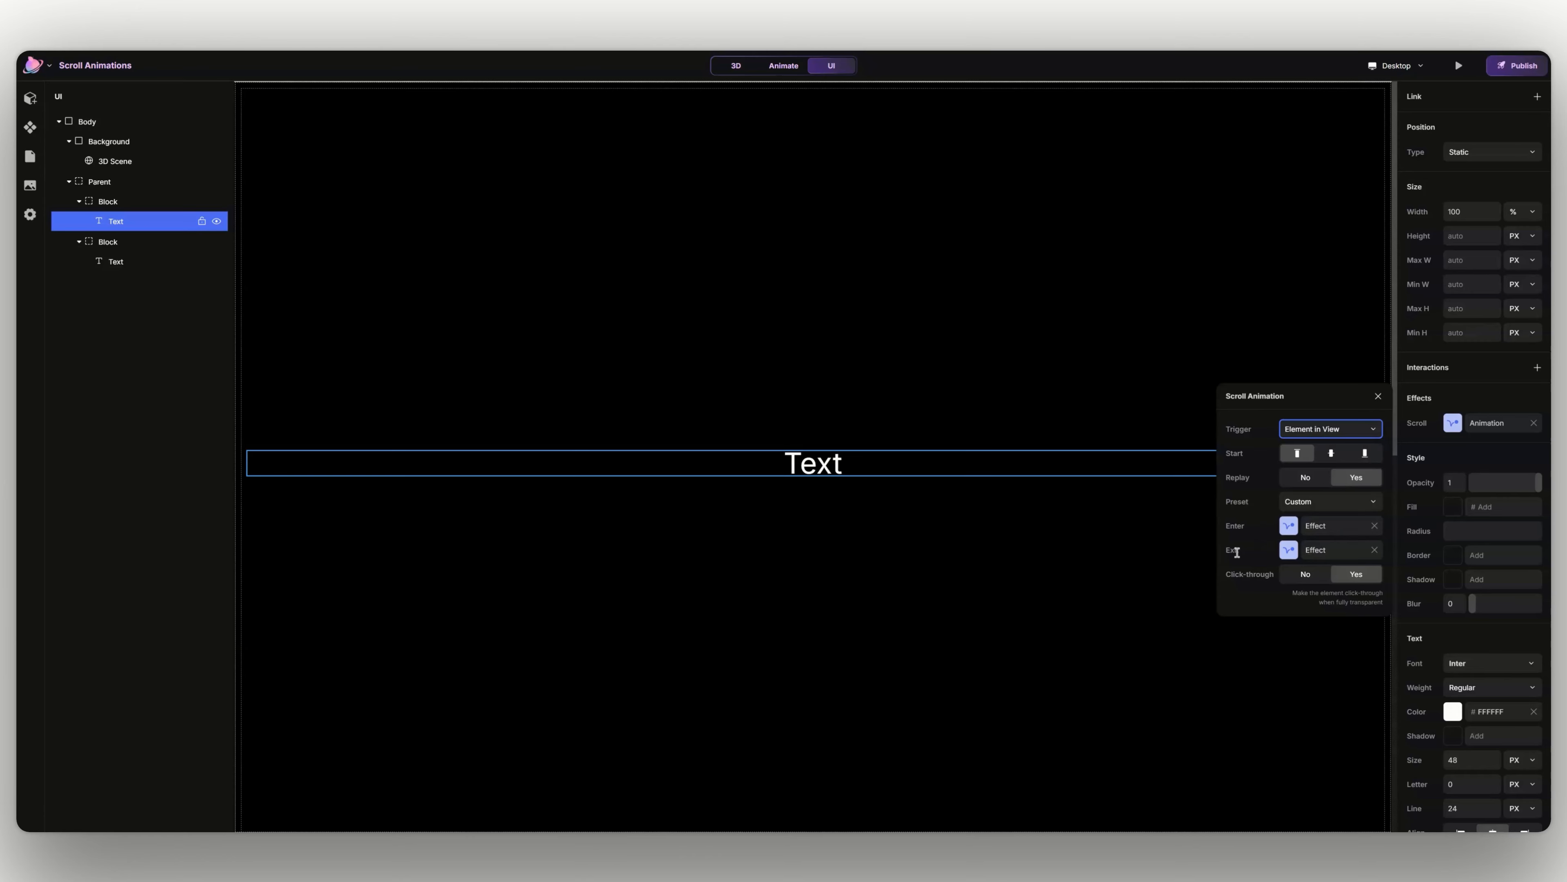
- Try the On Appear trigger on the first text's scroll animation and switch it back to Element in View
click(1335, 436)
click(1345, 443)
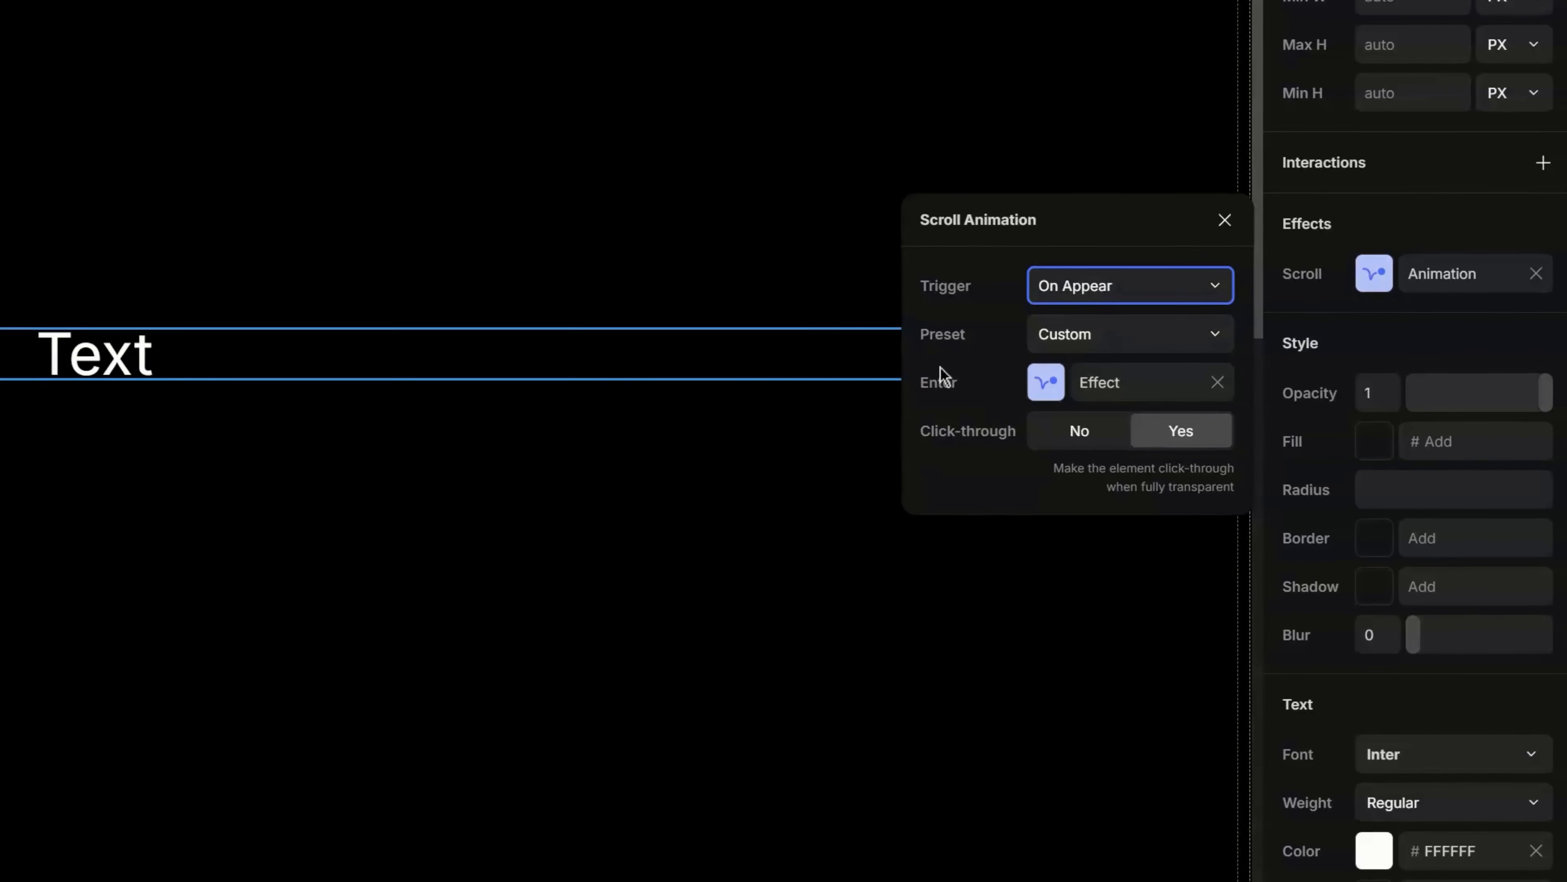
click(1109, 294)
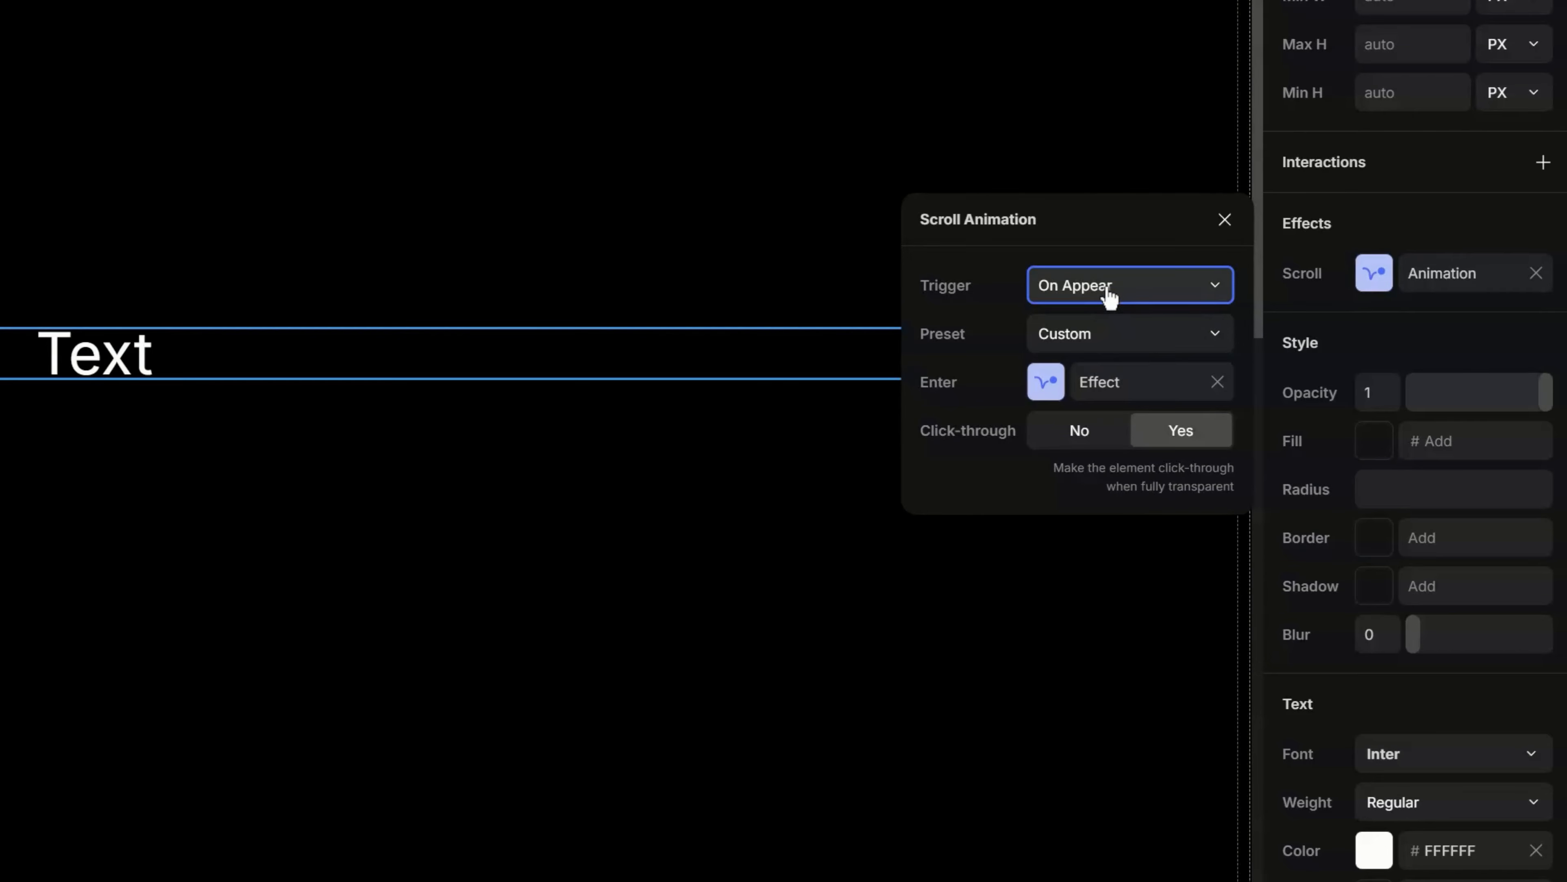
click(1107, 309)
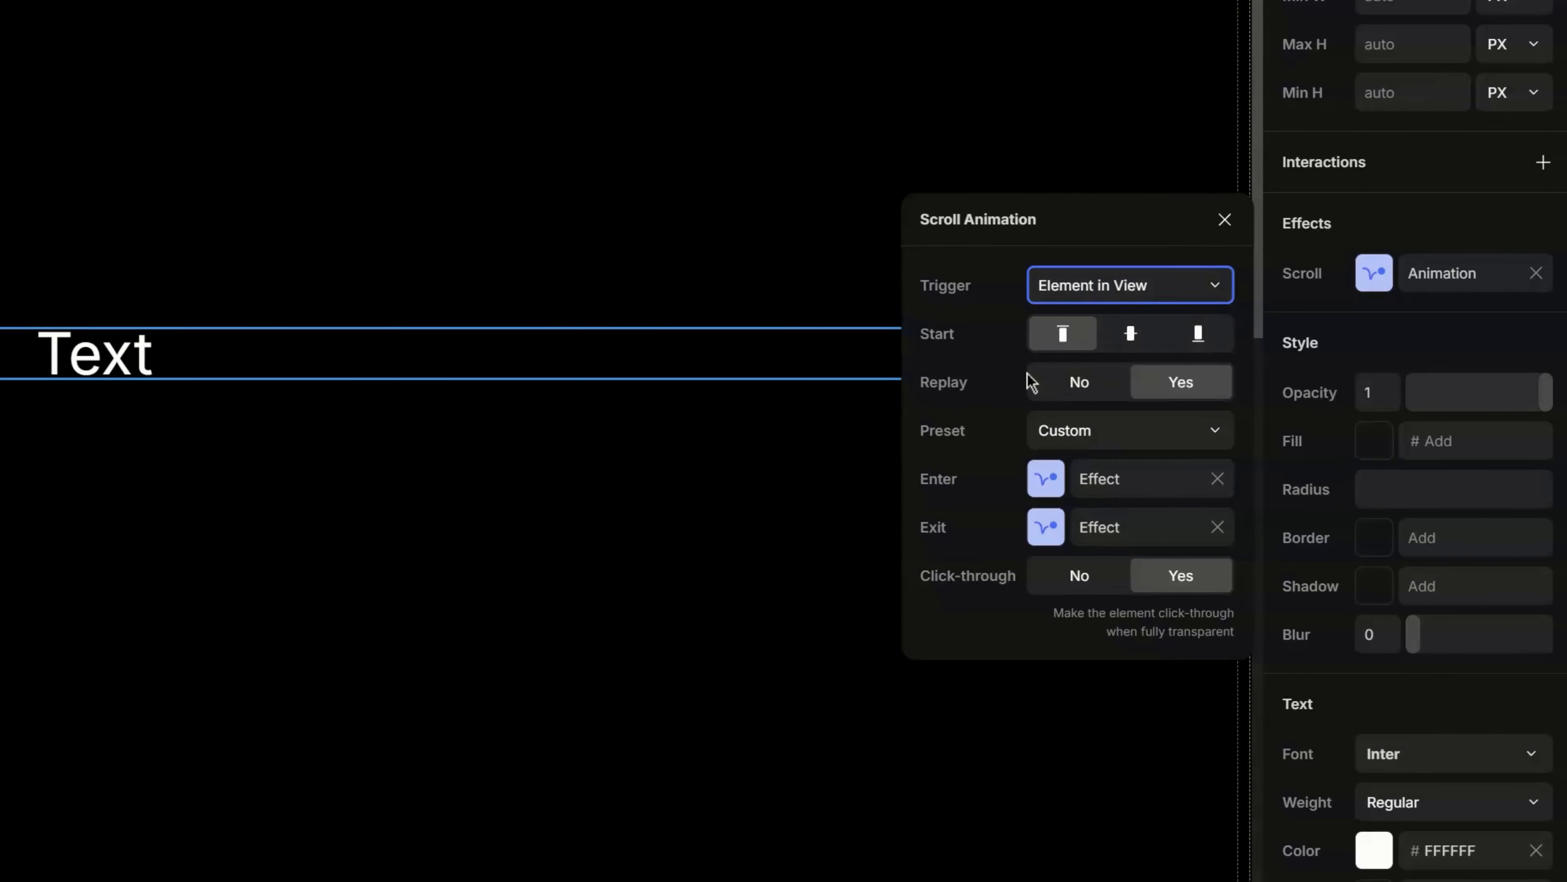
- Set the first text's scroll animation trigger to Section in View
click(1120, 290)
click(1122, 419)
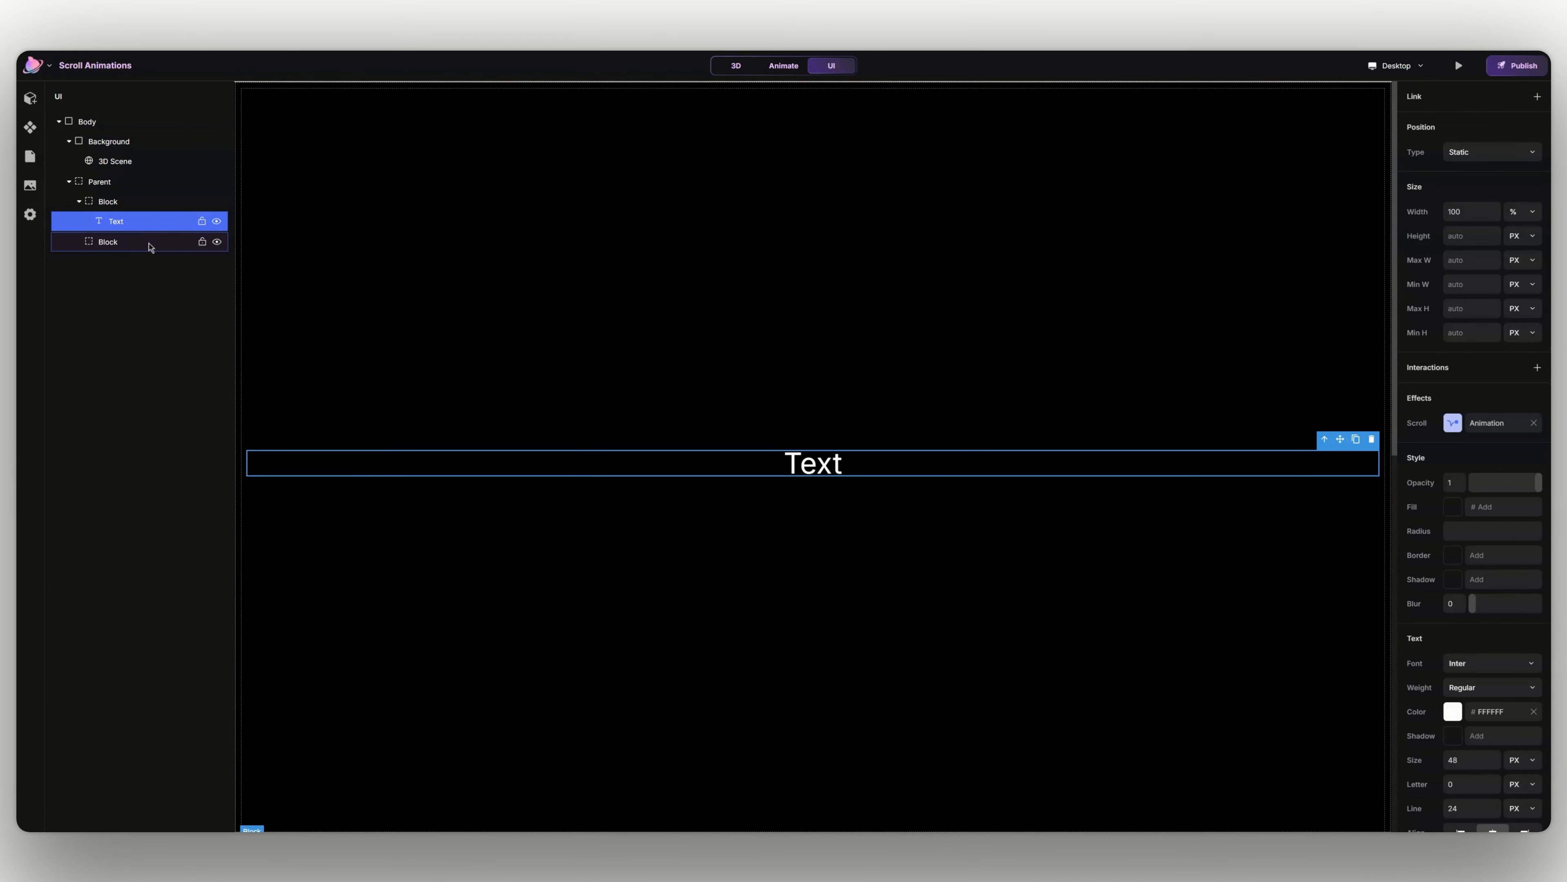
- Add a scroll section named "animation" to the second block
click(148, 242)
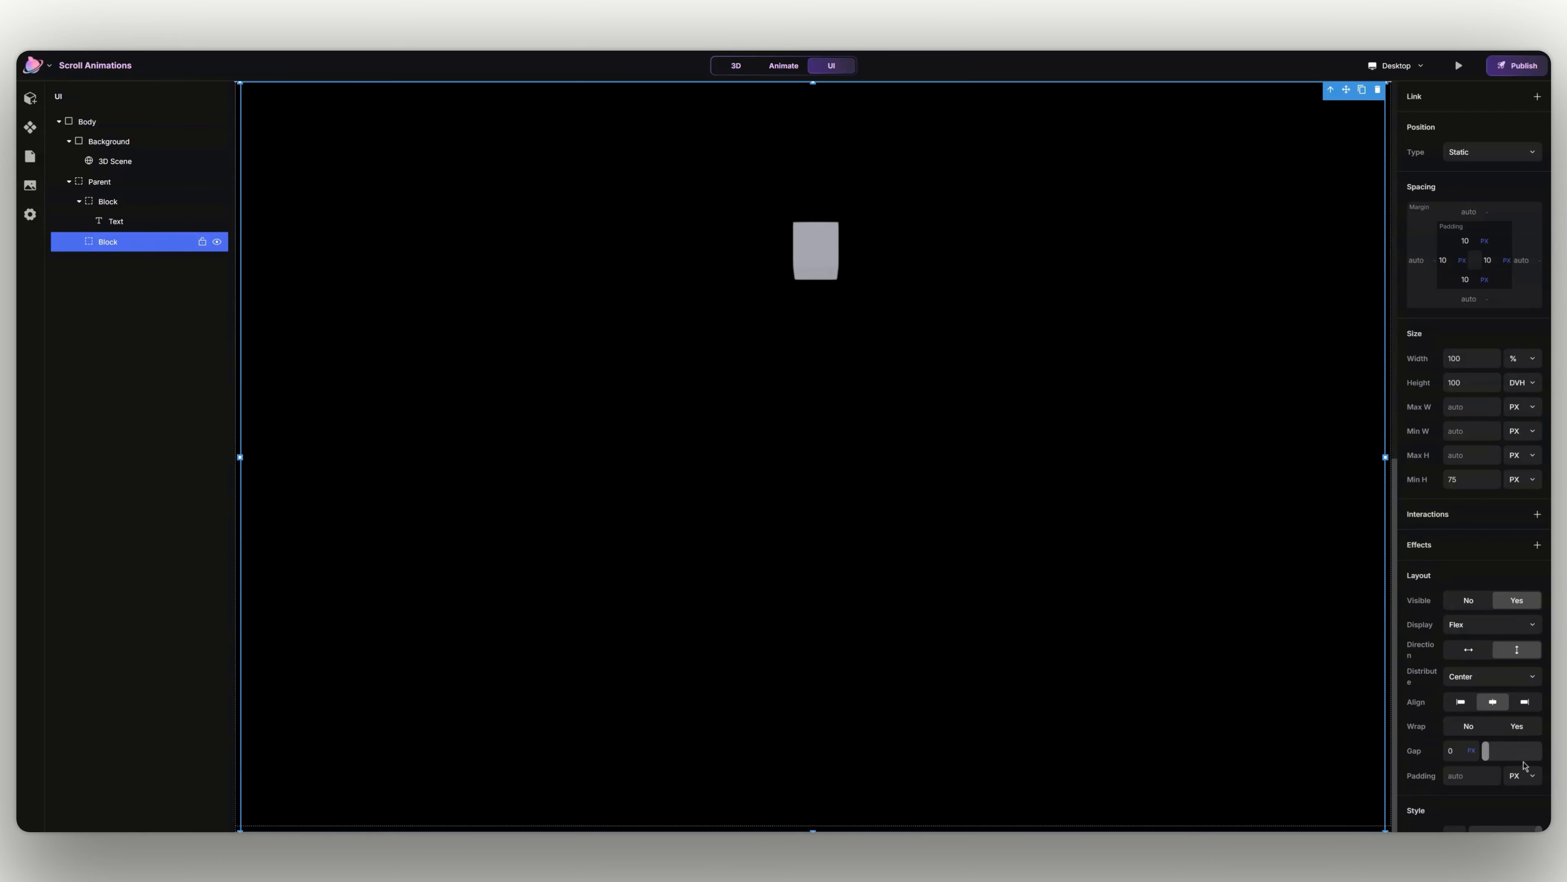
scroll(1525, 766, down, 3)
click(1535, 817)
scroll(1519, 799, down, 1)
click(1500, 787)
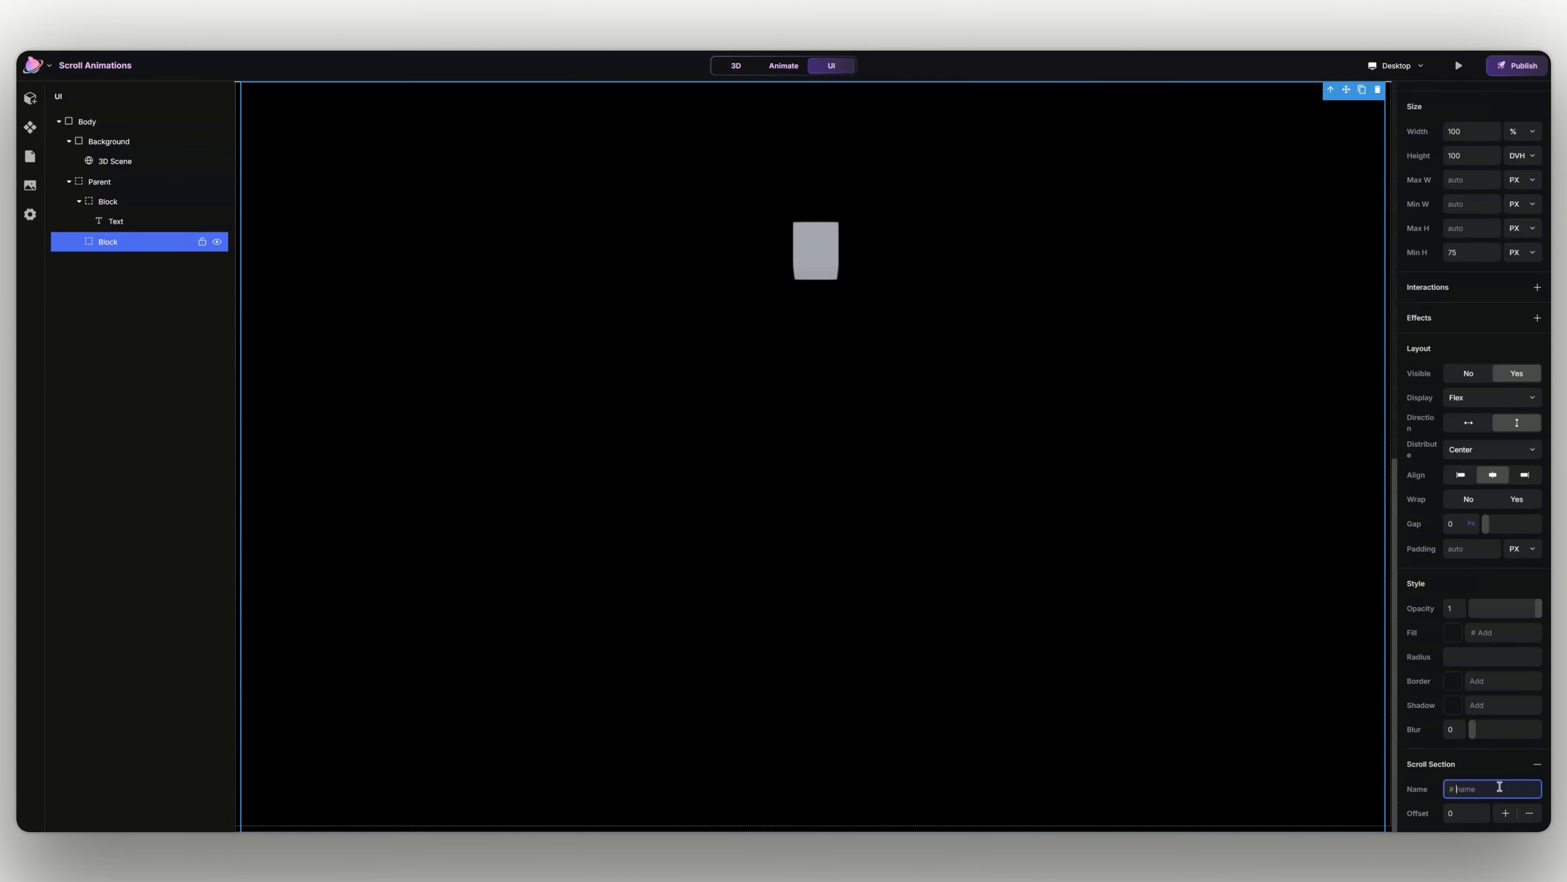
text(animaty)
- Set the first text's position type to Fixed with a top offset of 50 DVH
scroll(836, 605, down, 5)
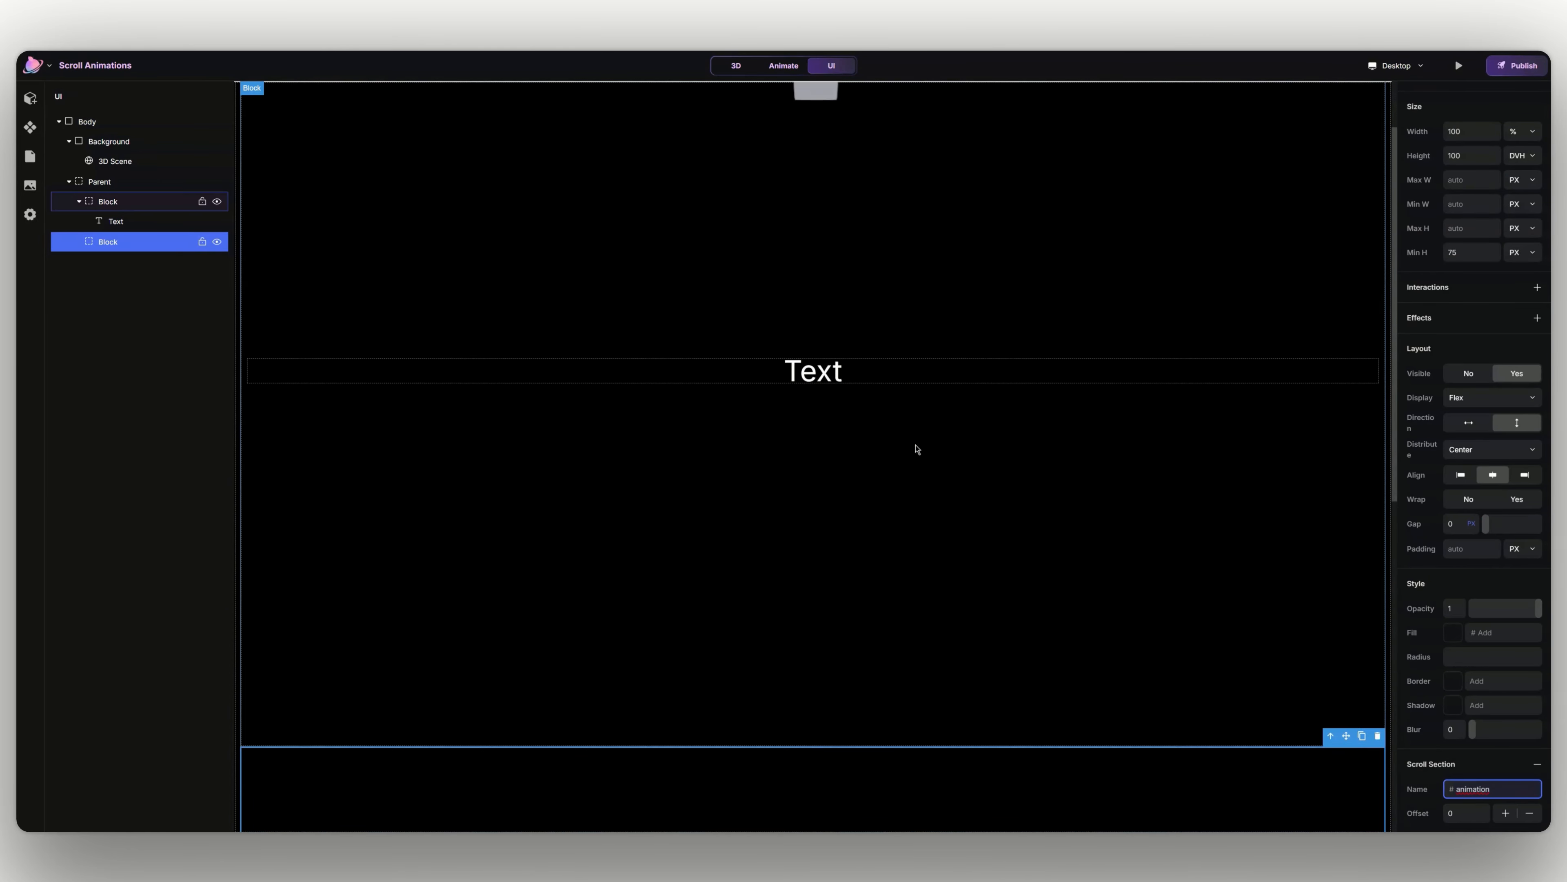
click(923, 378)
scroll(1459, 283, up, 2)
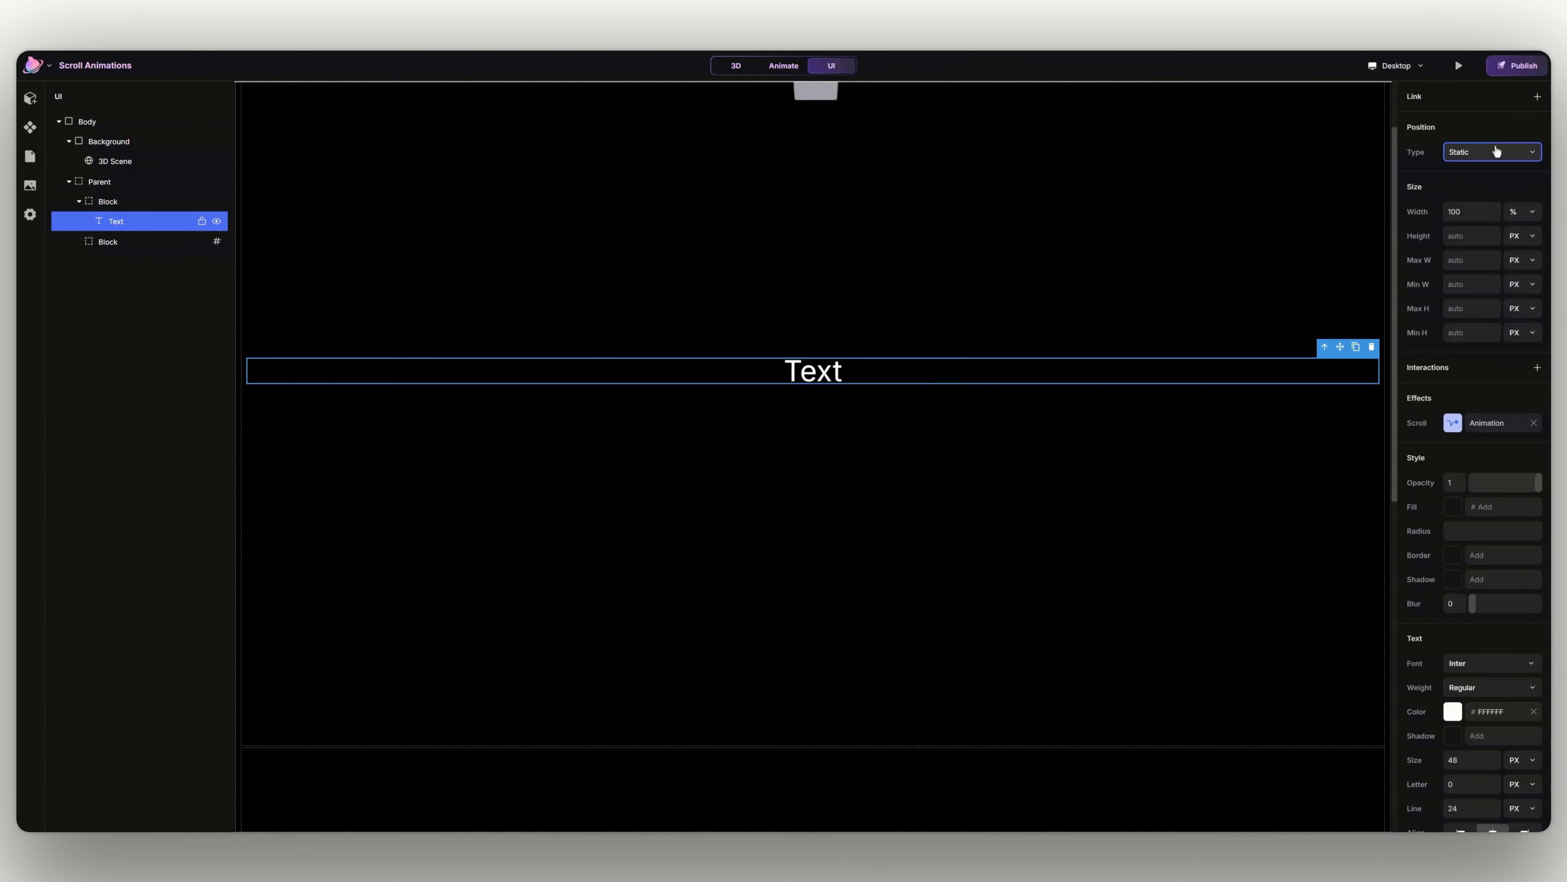
click(1490, 194)
click(1486, 154)
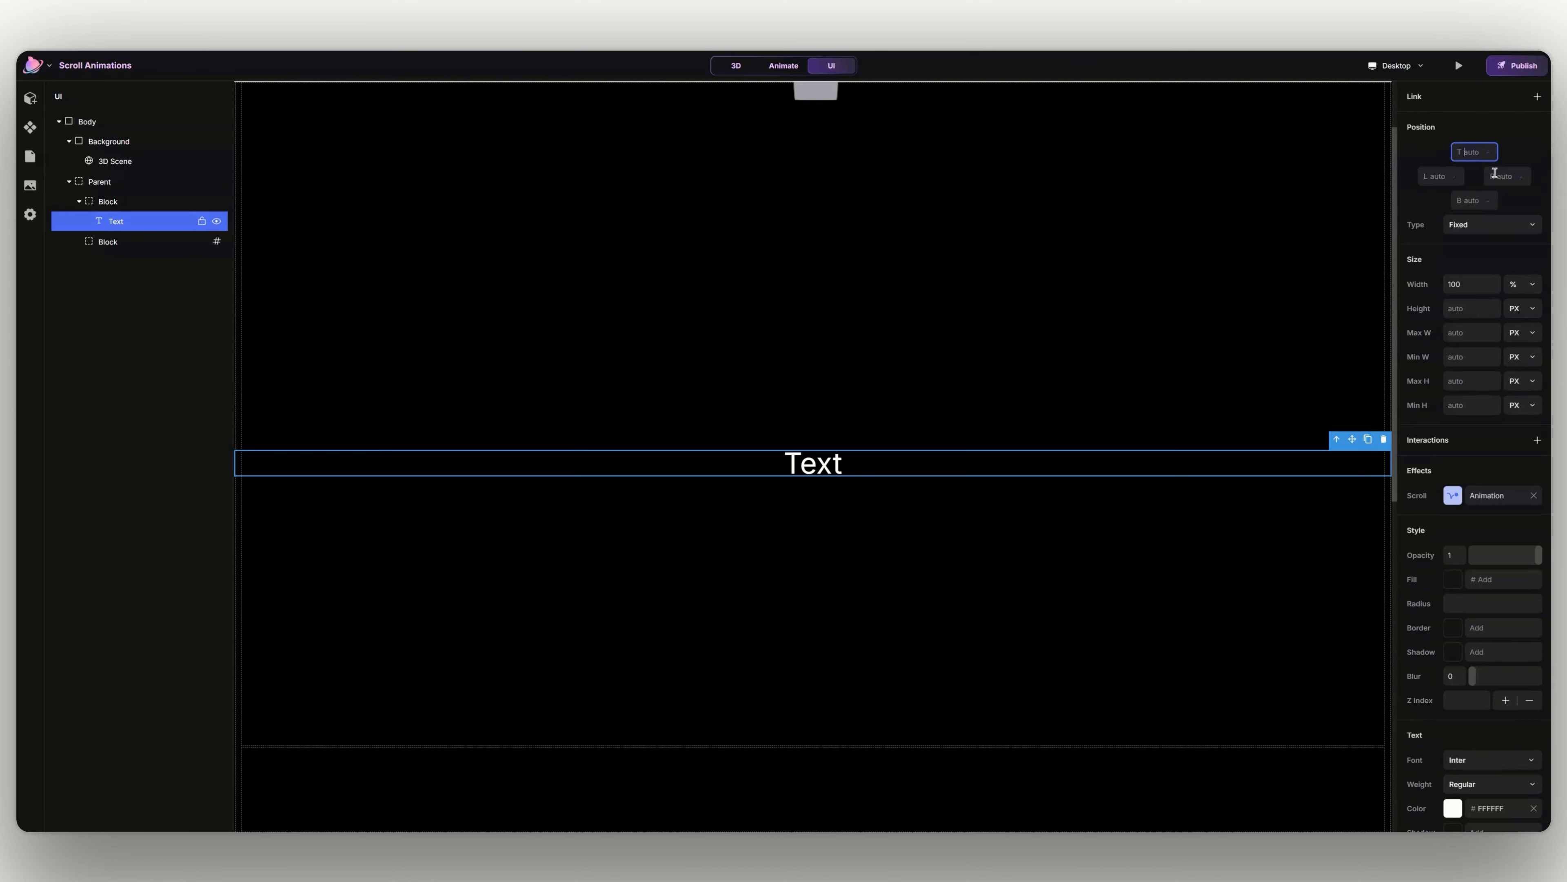
click(1488, 151)
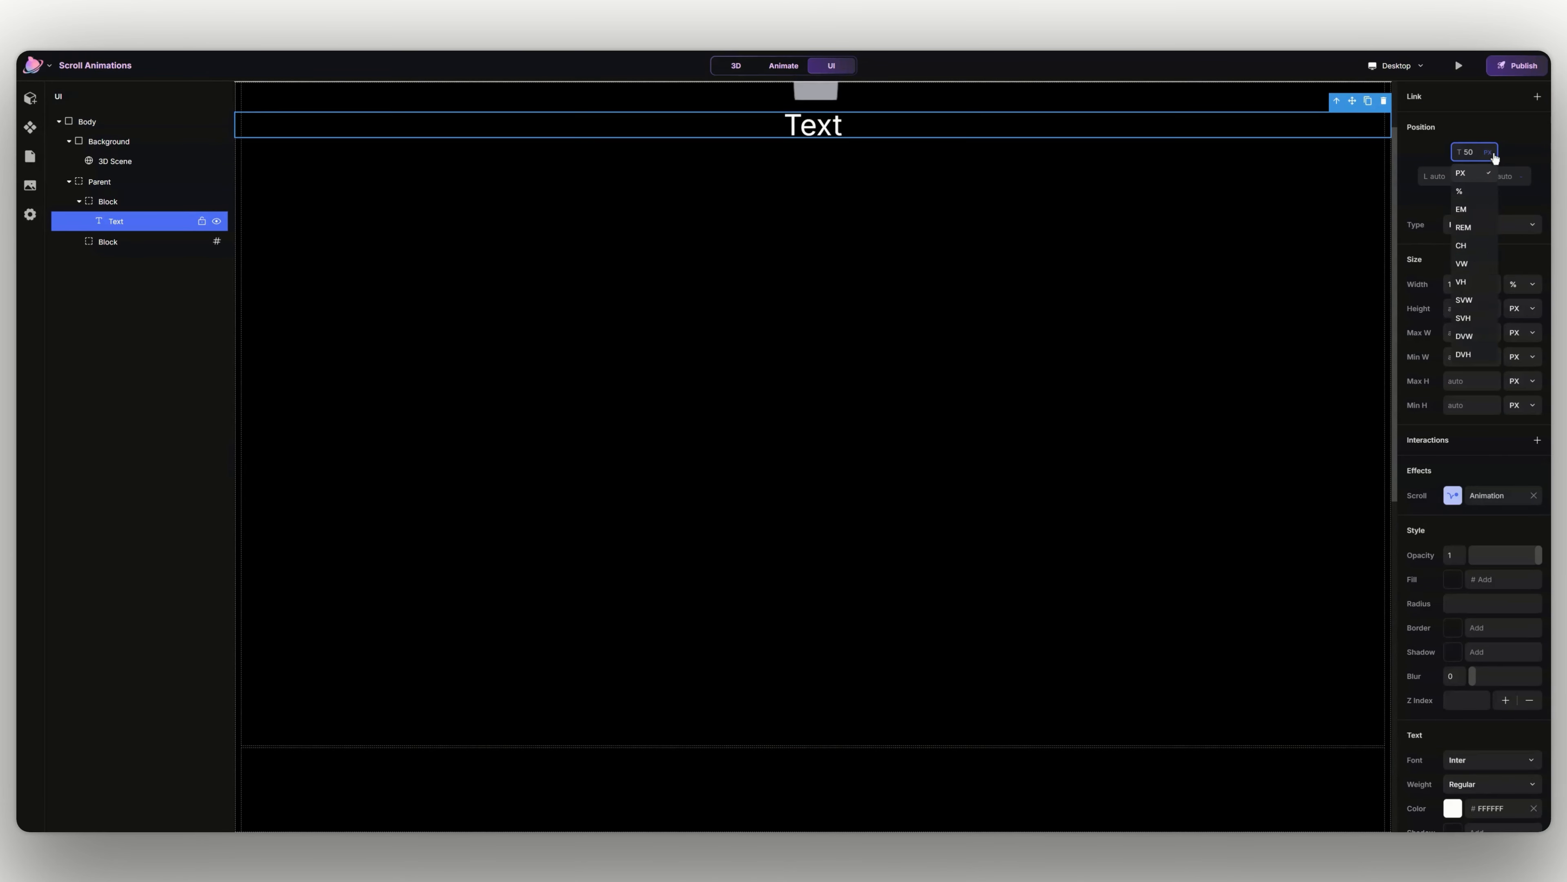
click(1475, 355)
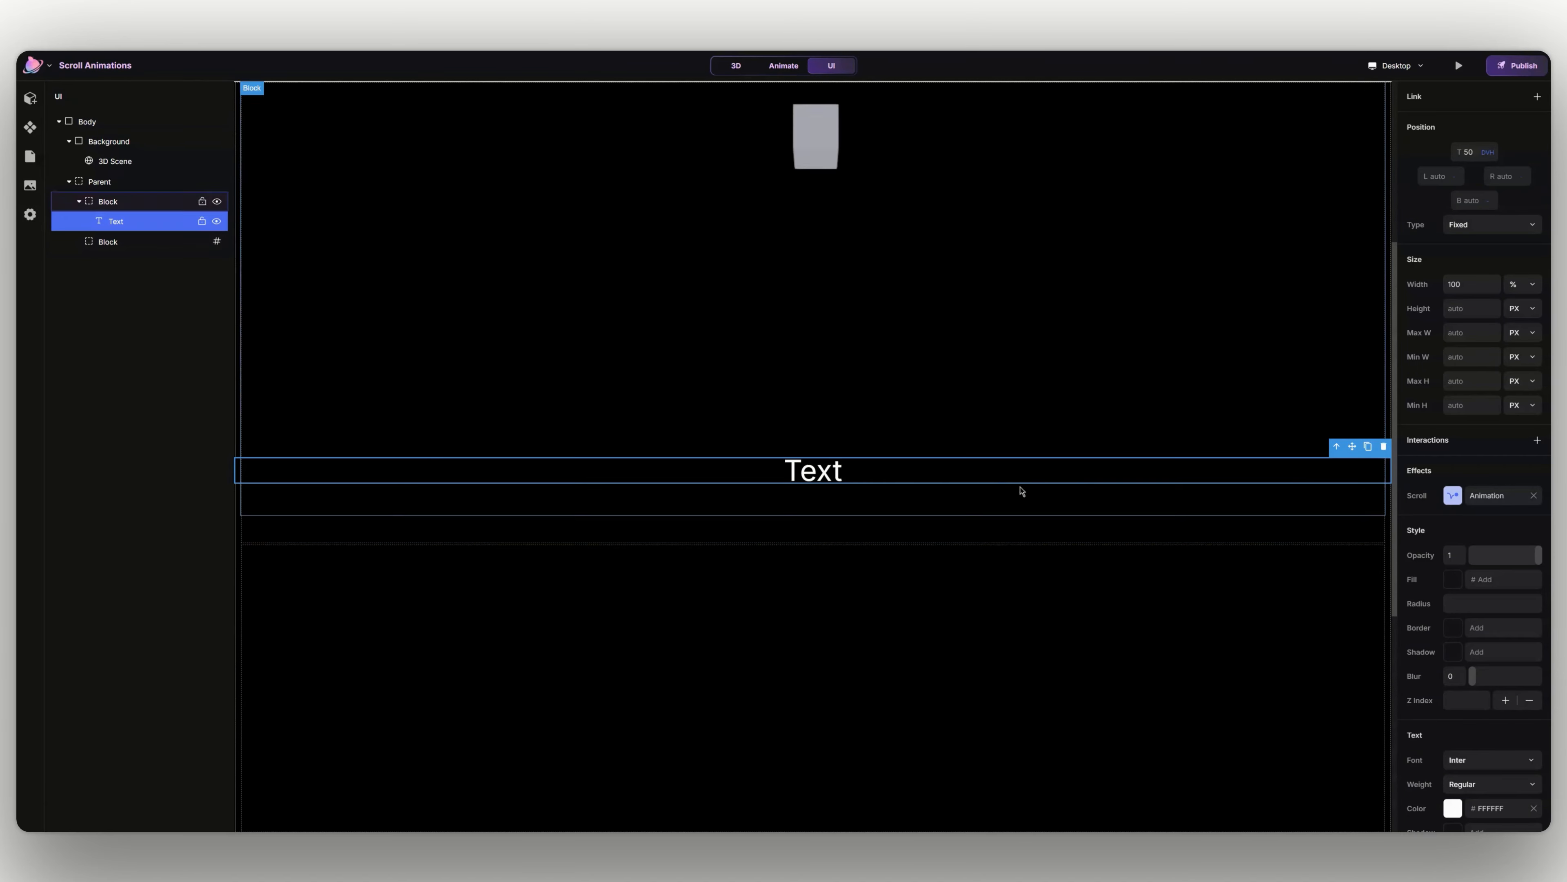
- Target the "animation" section in the first text's scroll animation and set the viewport alignment to center
click(1488, 497)
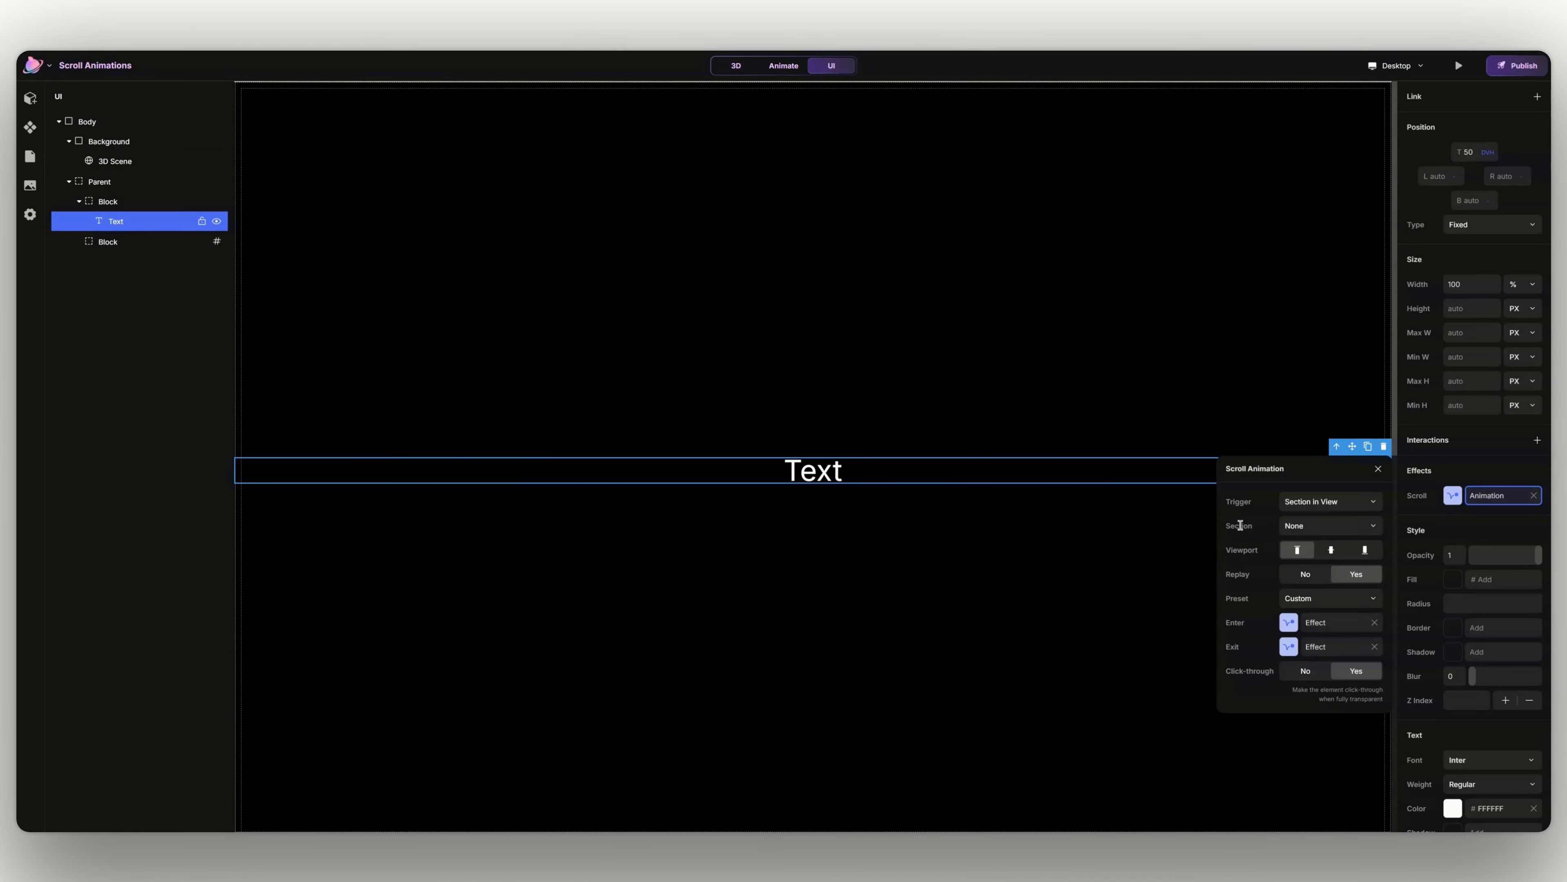
click(1291, 532)
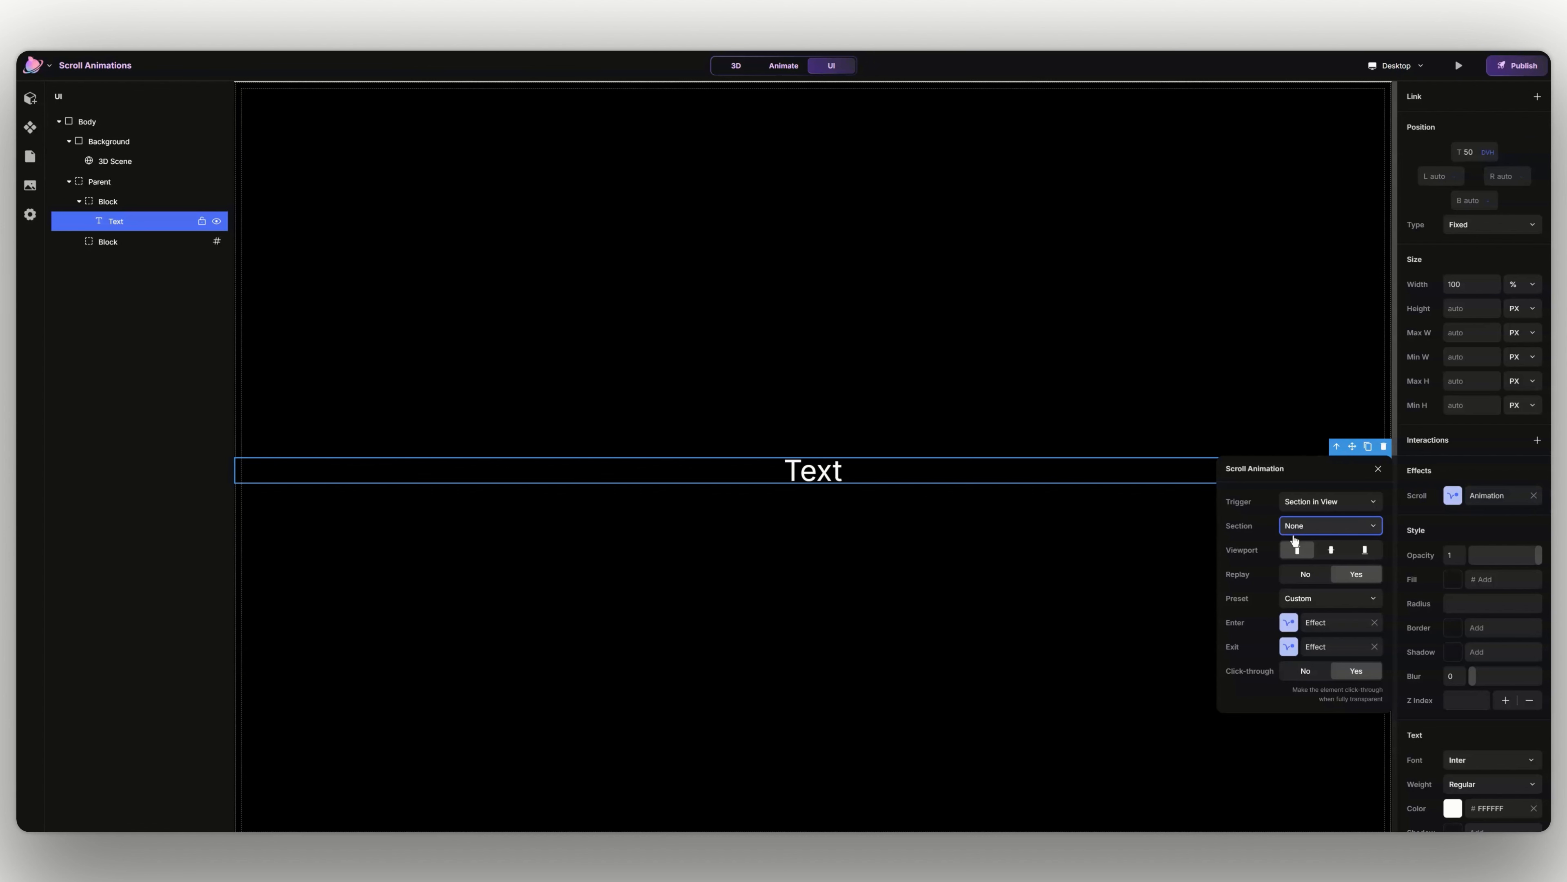
click(1294, 539)
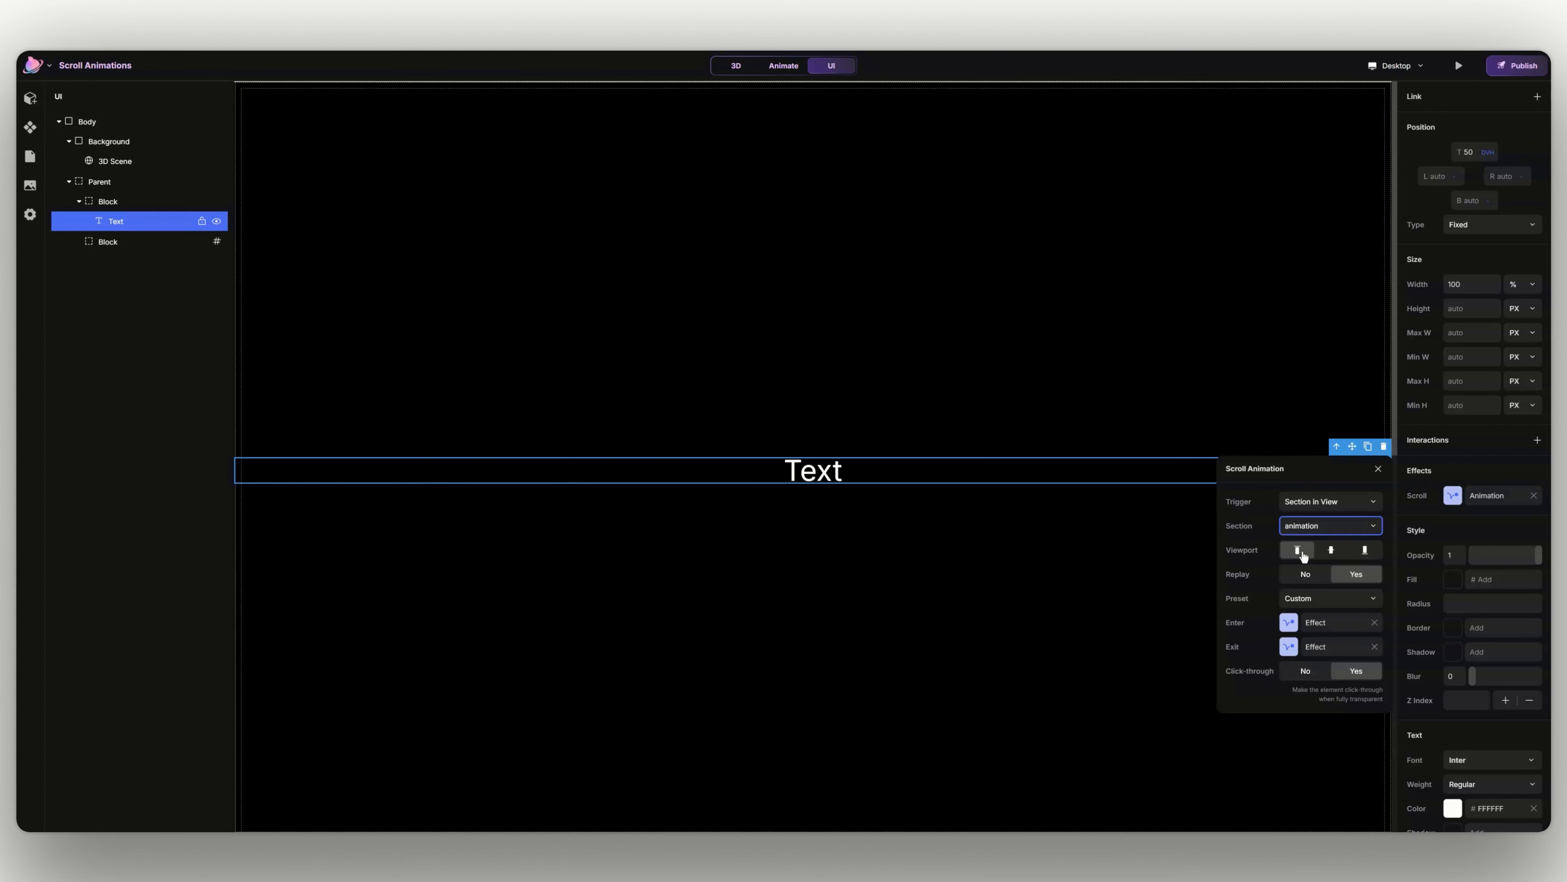
click(1366, 550)
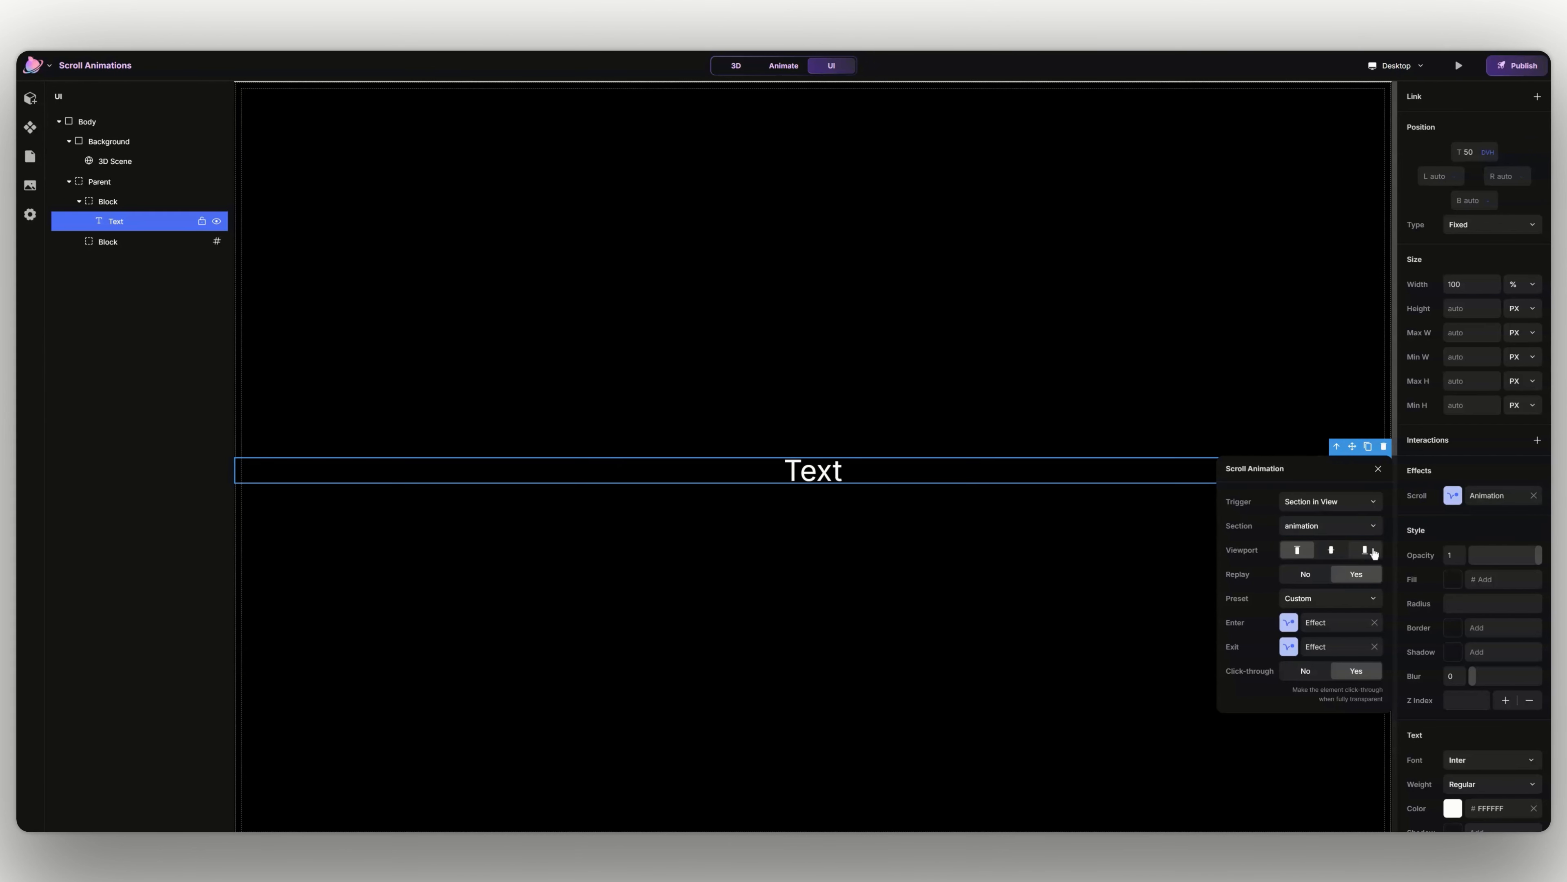
click(1333, 551)
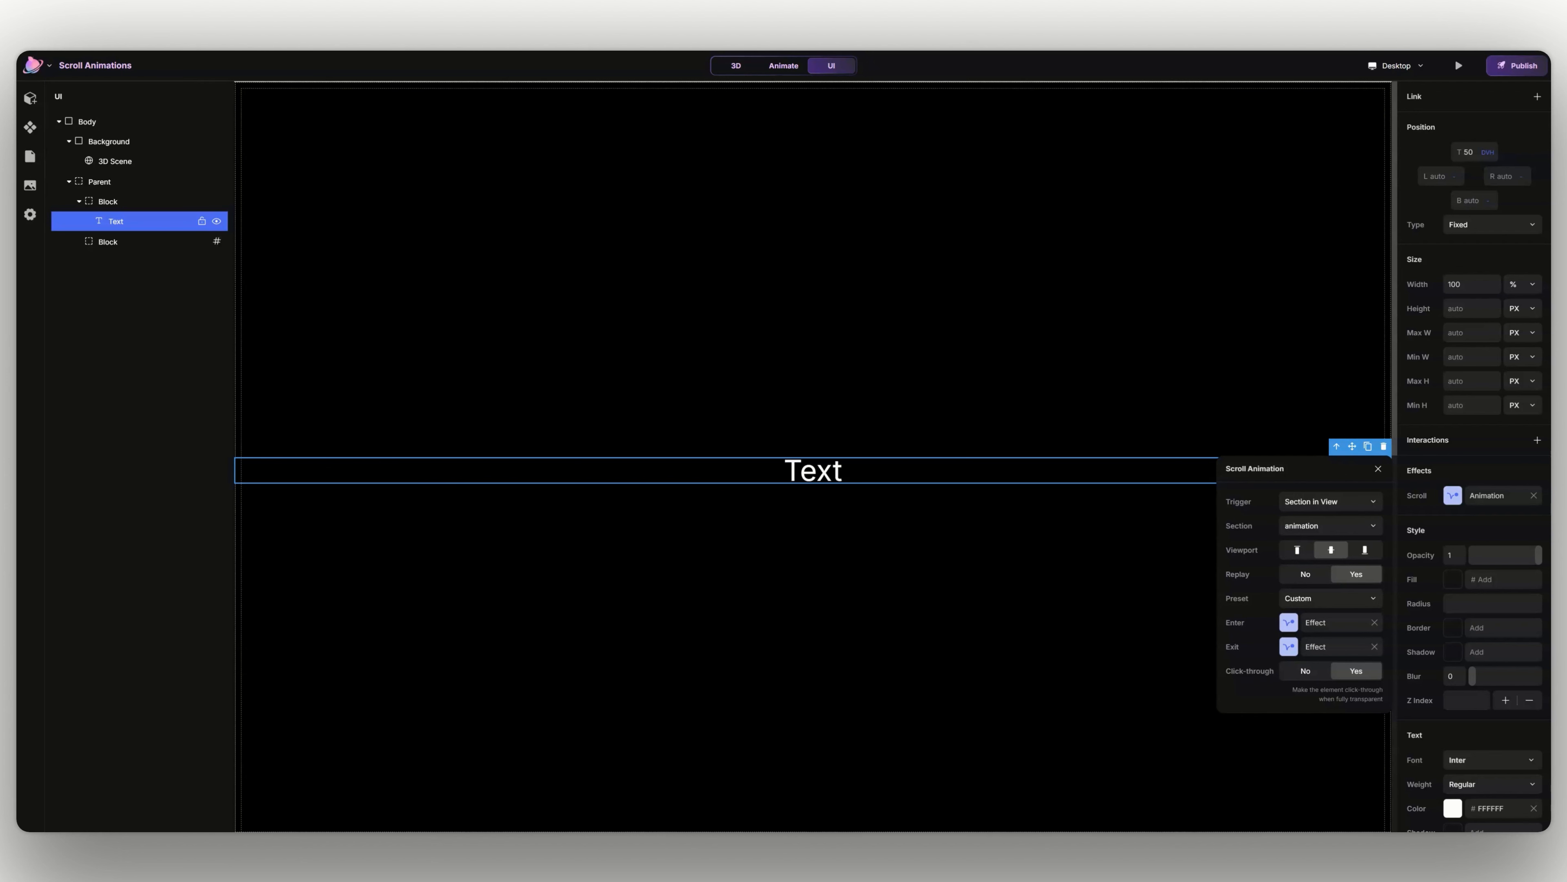
- Apply the Fade In preset to the first text's scroll animation and set its Enter effect transition to Ease Out
click(1323, 600)
click(1316, 625)
click(1316, 624)
click(1166, 759)
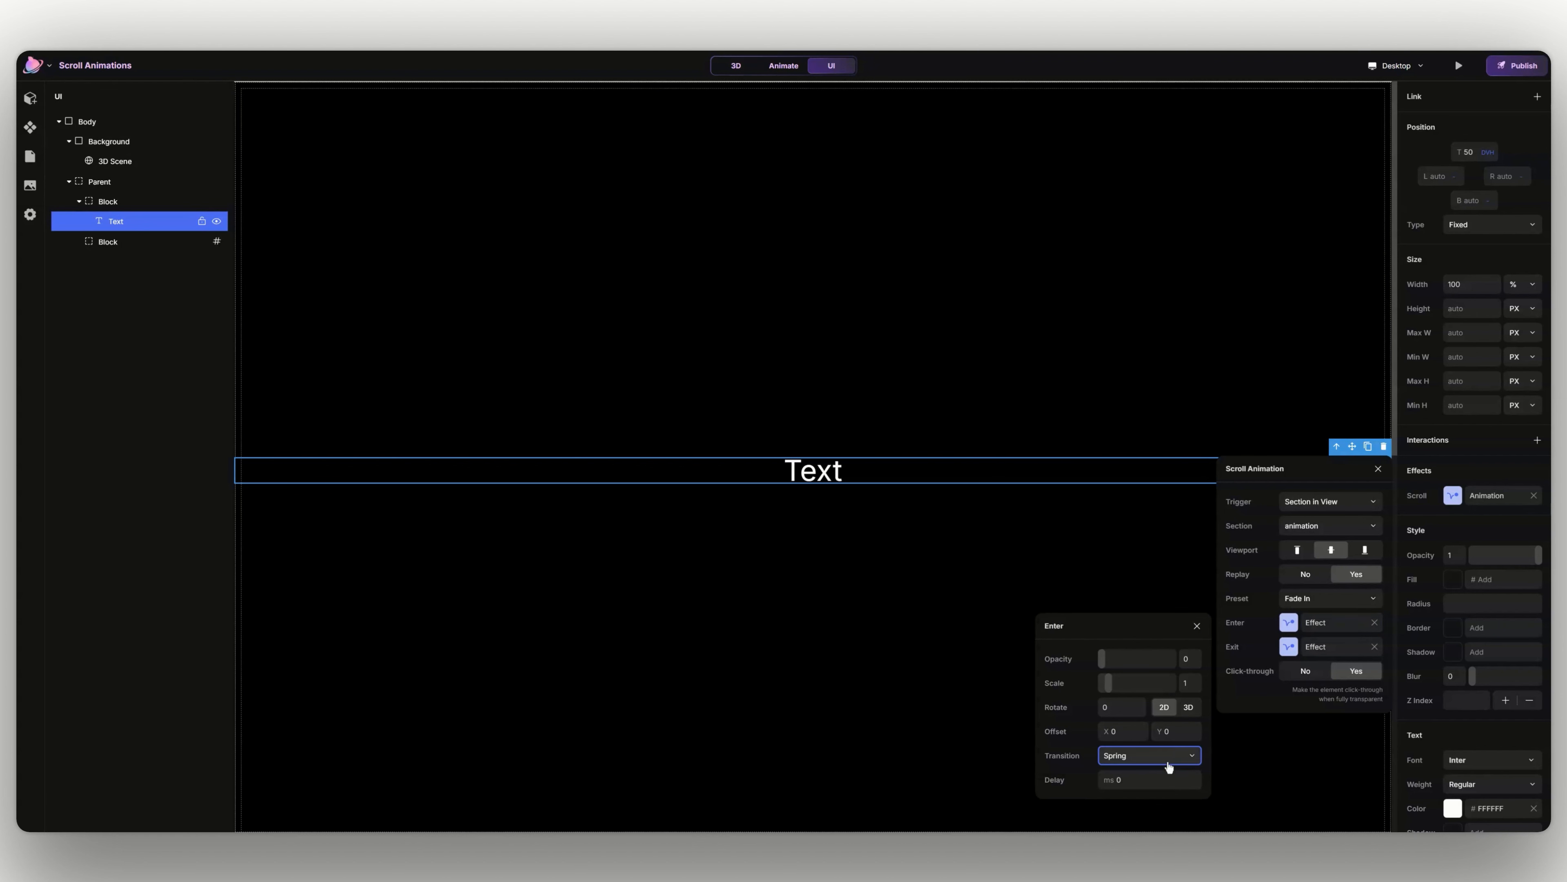
- Change the transition type of the scroll animation's Exit effect and close the Exit settings
click(1333, 646)
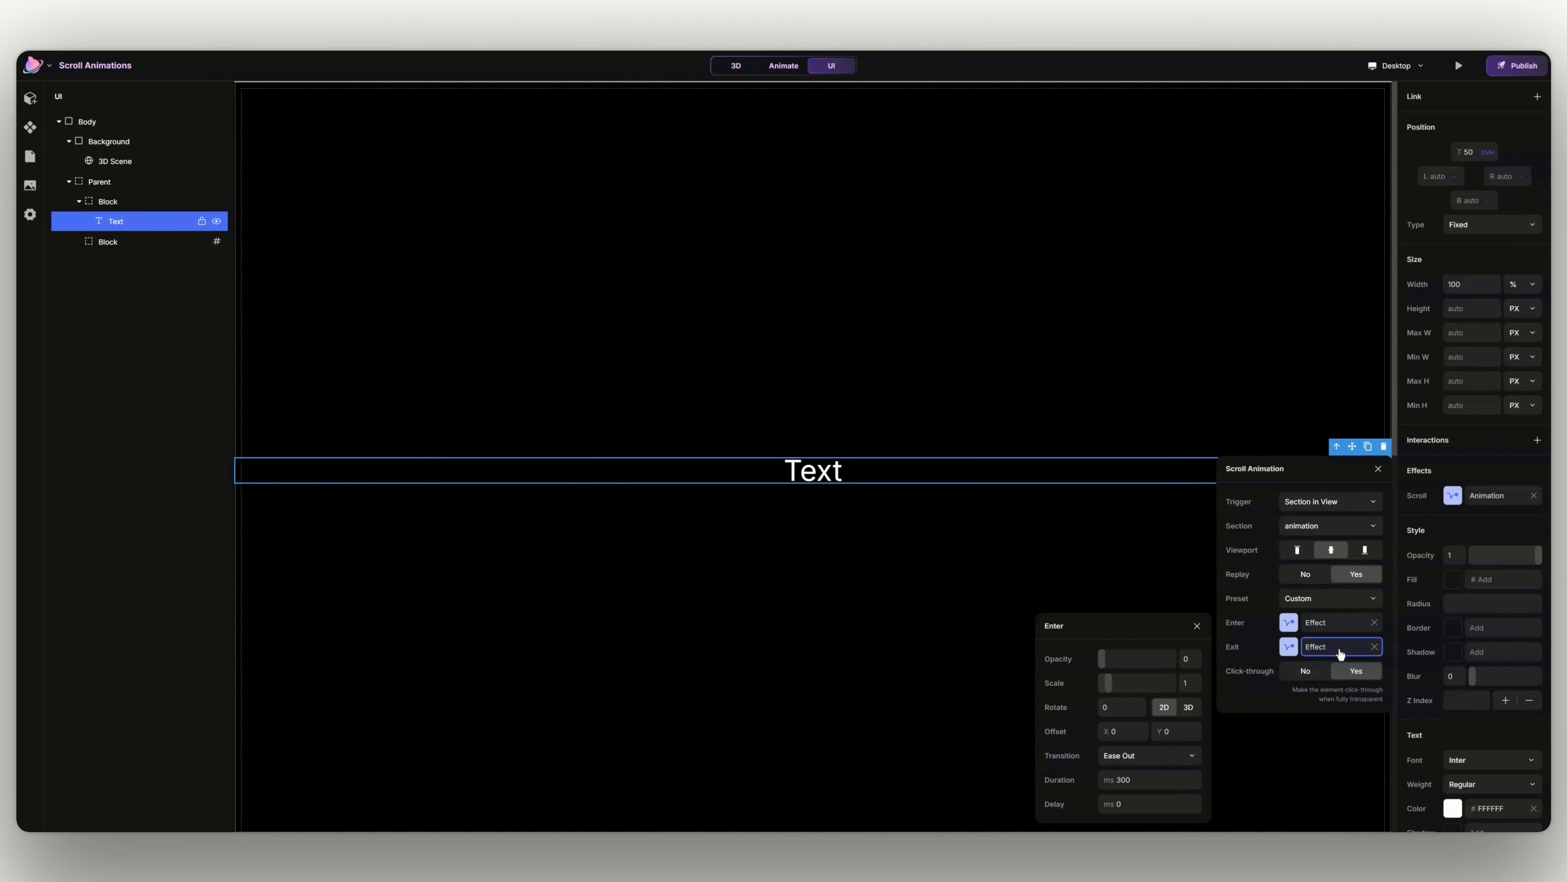
click(1165, 784)
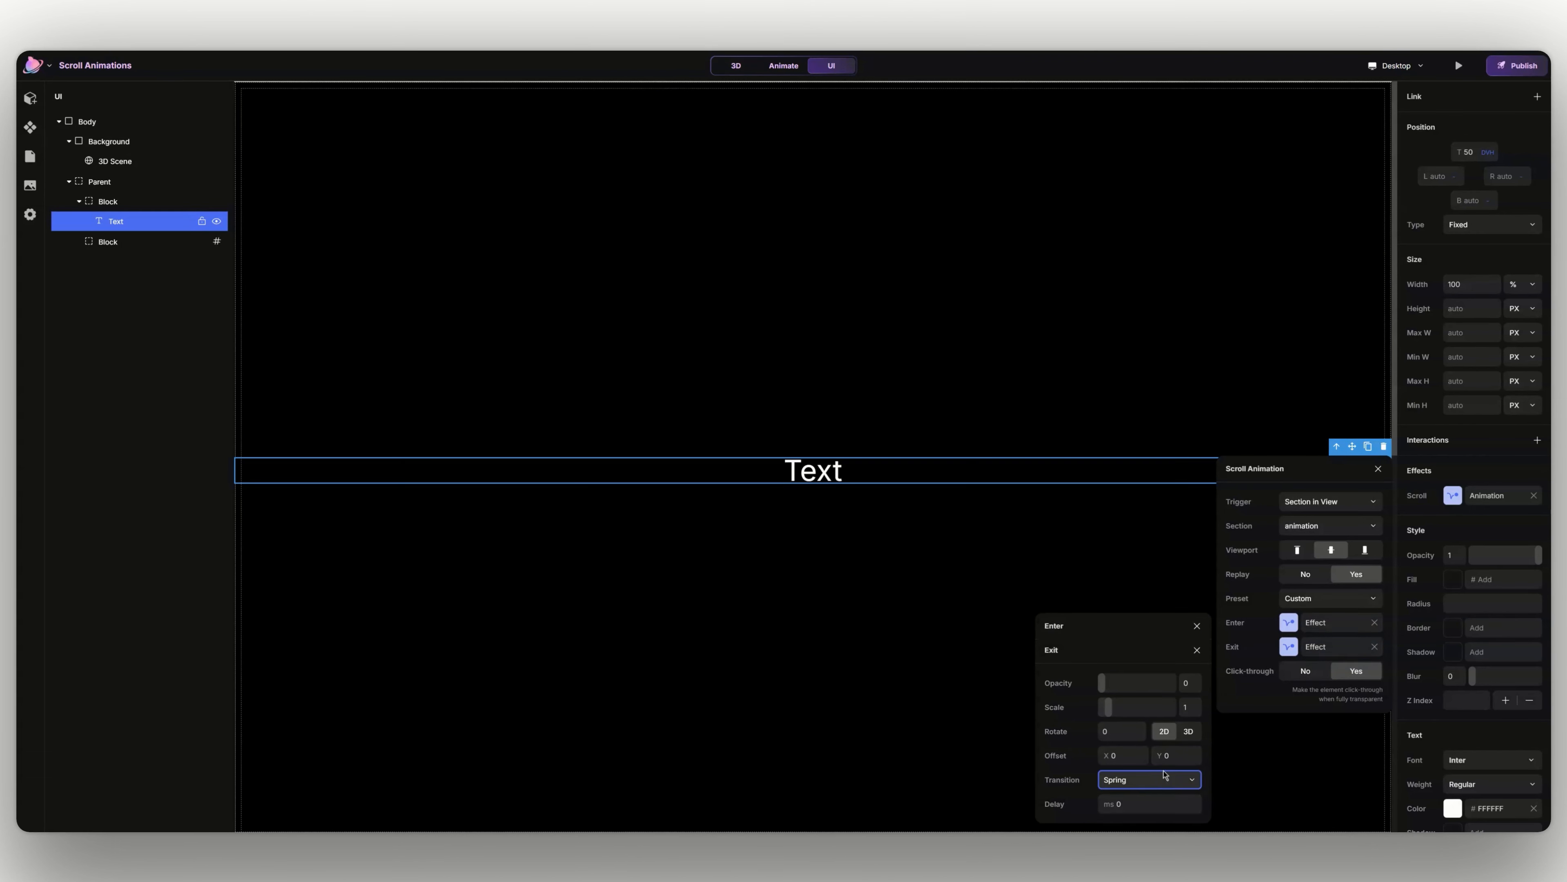
click(1198, 641)
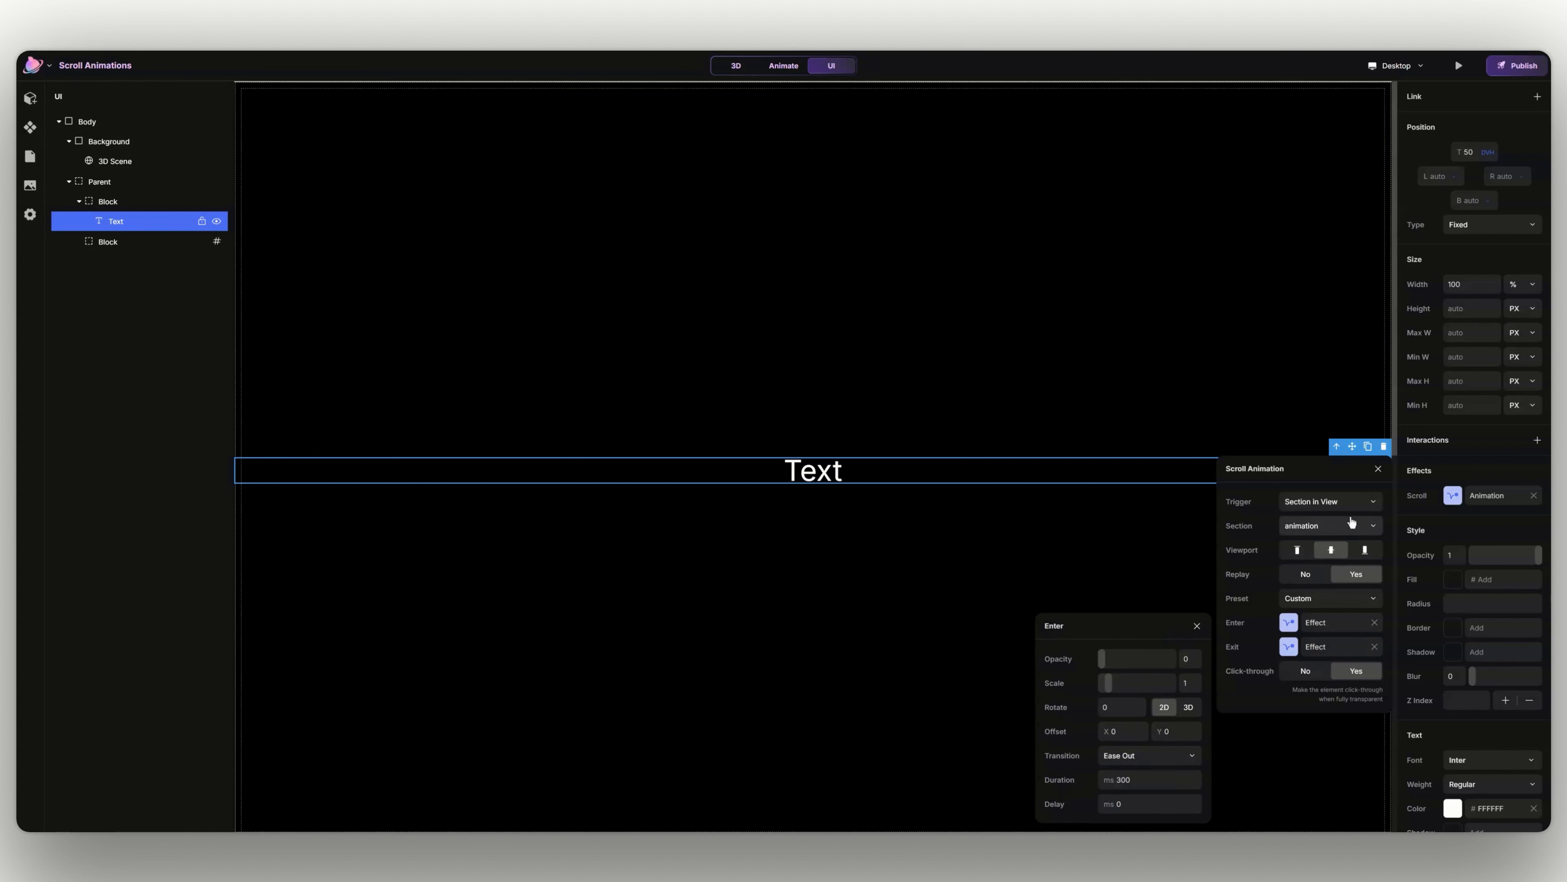
- Close the scroll animation settings and preview the page to check the section-triggered fade of the fixed text
click(1378, 468)
click(1458, 66)
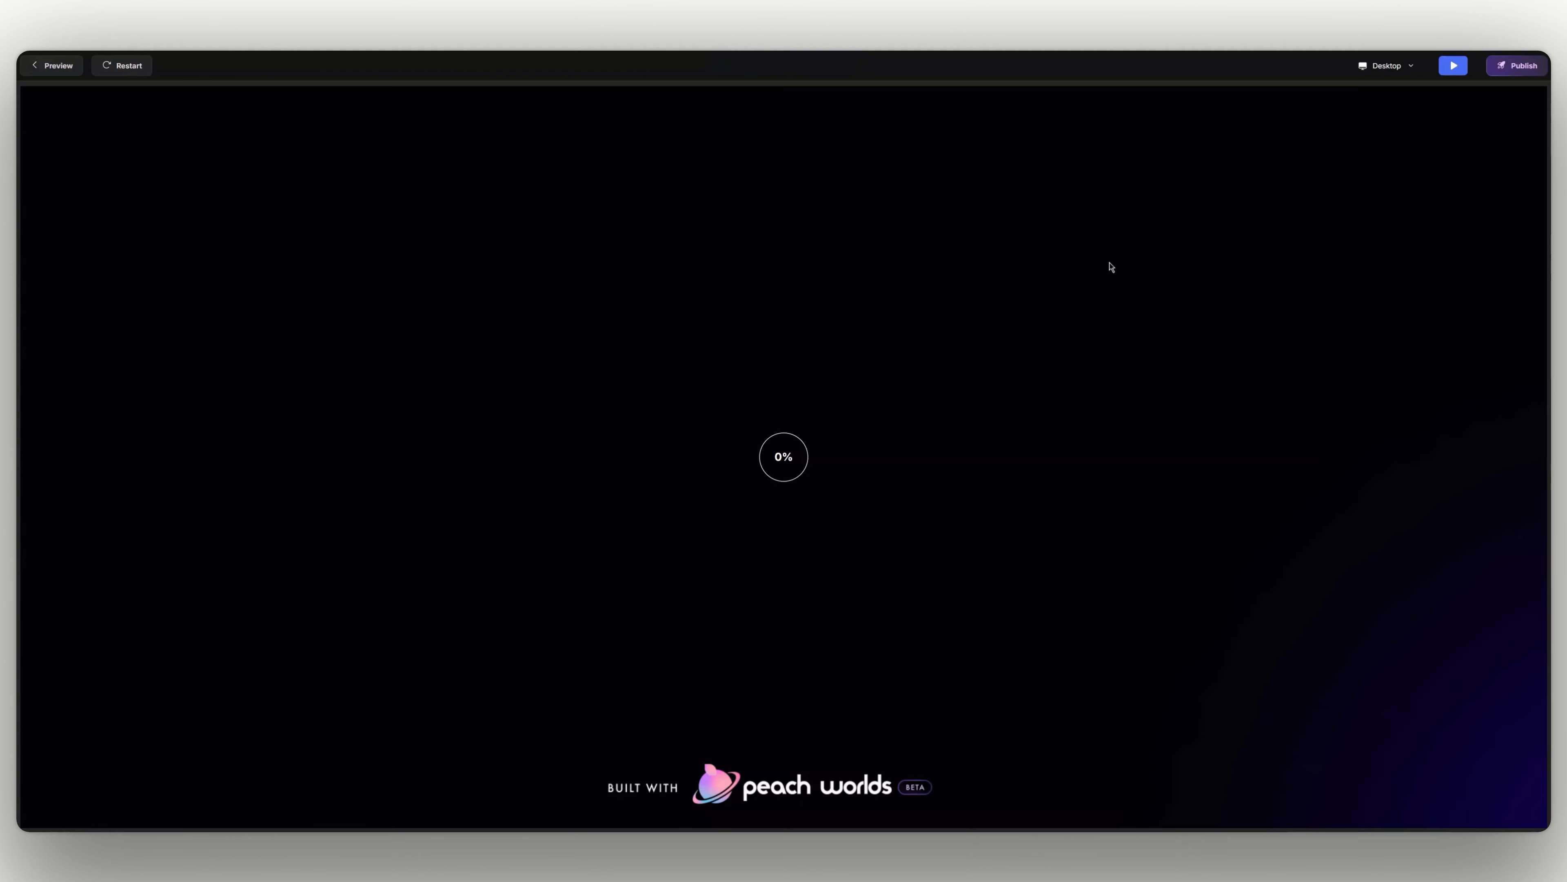